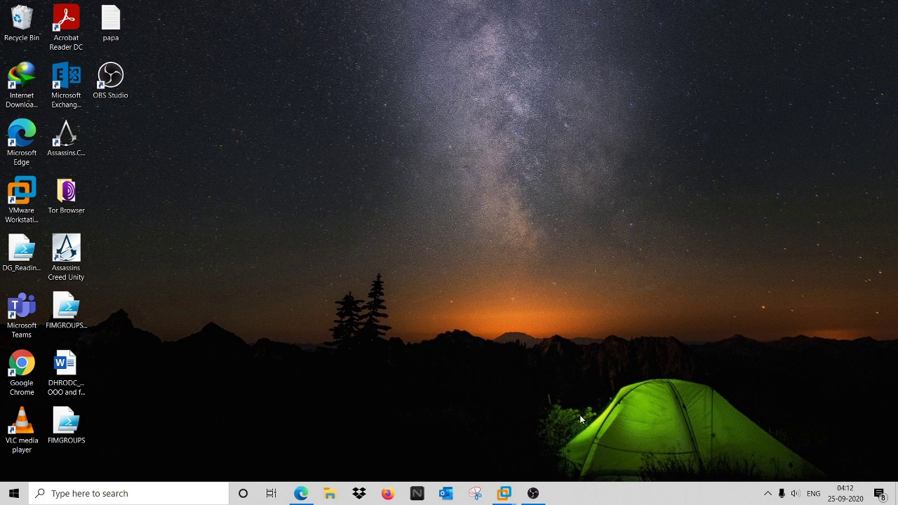
Step: Return to the empty Windows Autopilot devices page in Edge and open a new blank tab
click(300, 493)
click(77, 8)
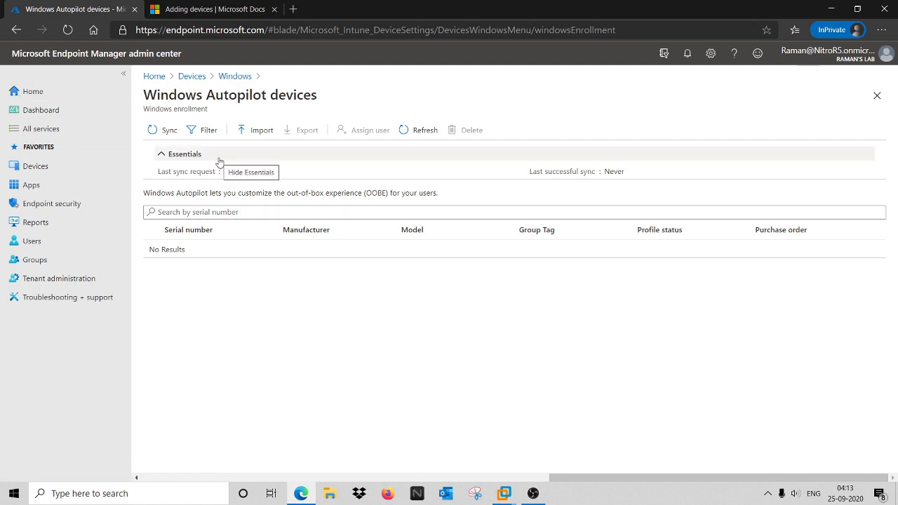
drag(167, 31, 266, 31)
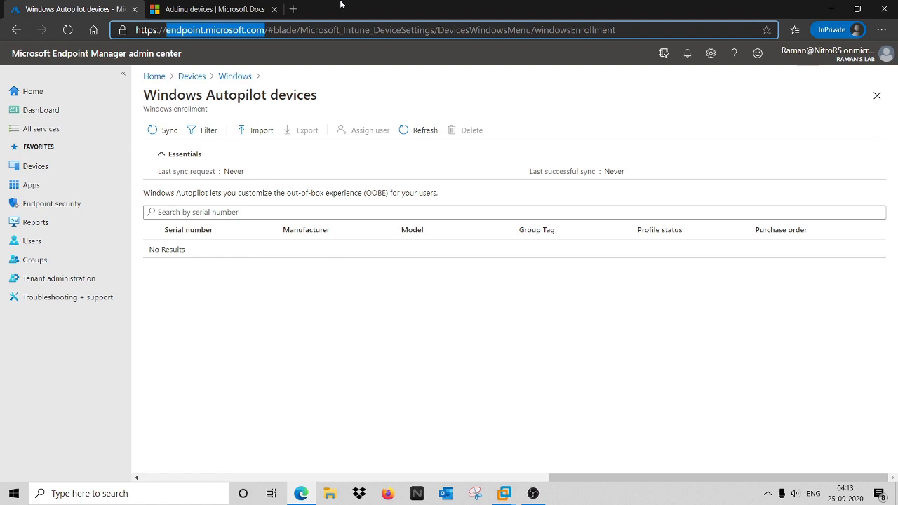
click(384, 85)
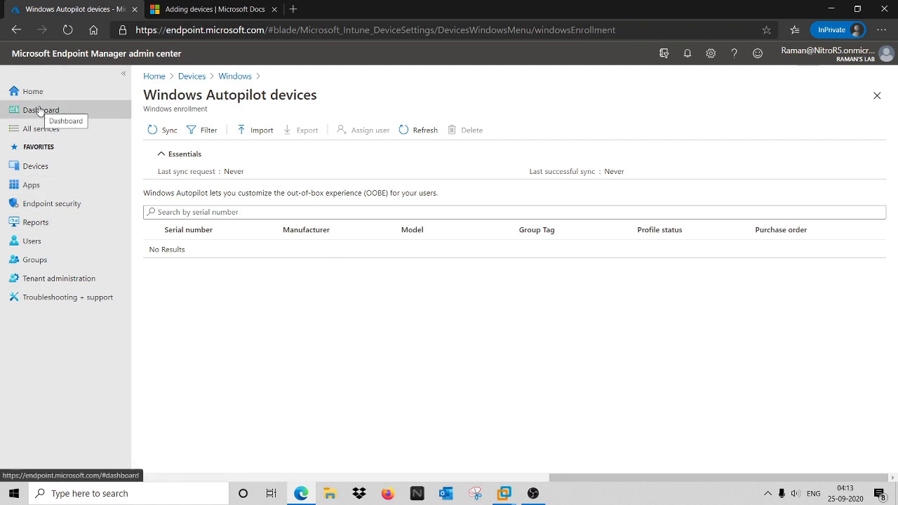
click(293, 9)
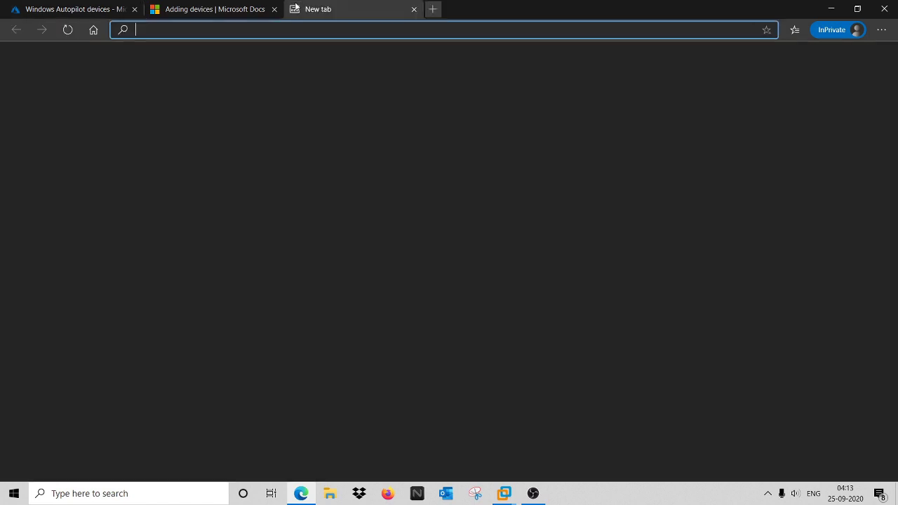
Step: Go to portal.azure.com and open Microsoft Intune under Azure AD's Mobility (MDM and MAM)
text(portal)
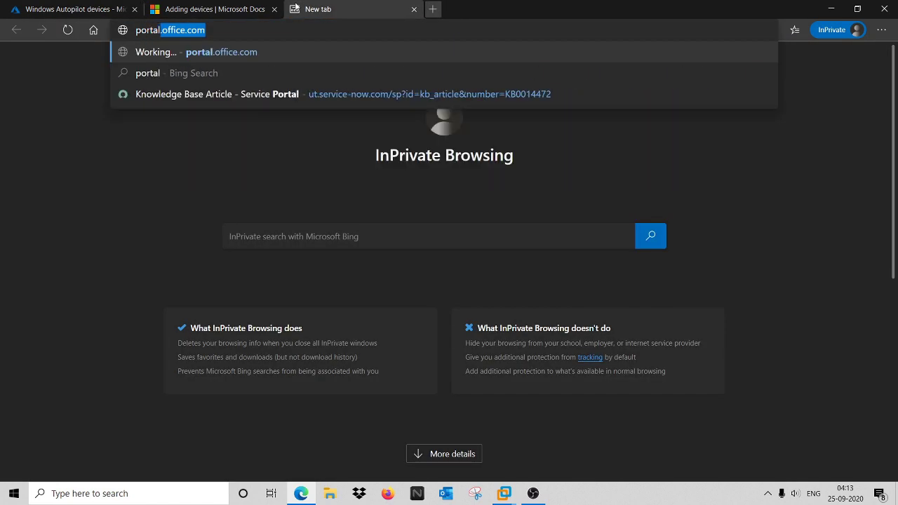
text(.azure.com)
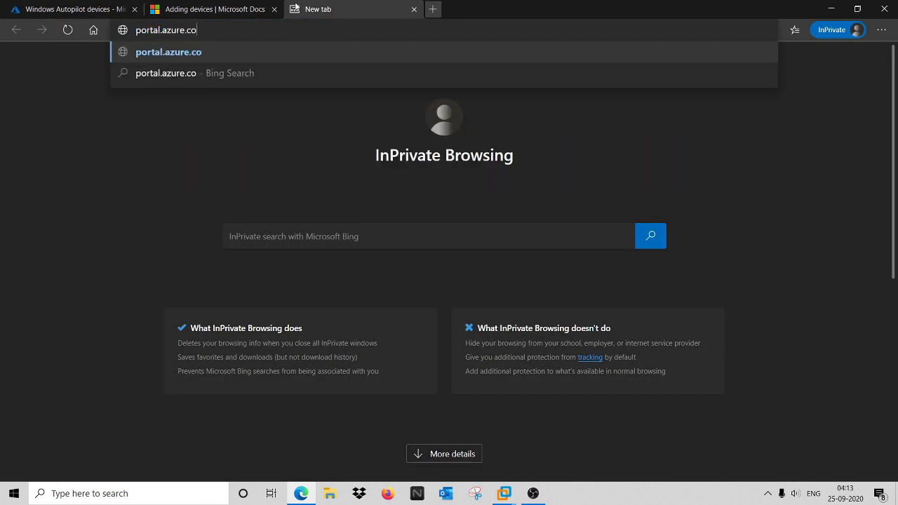
key(Return)
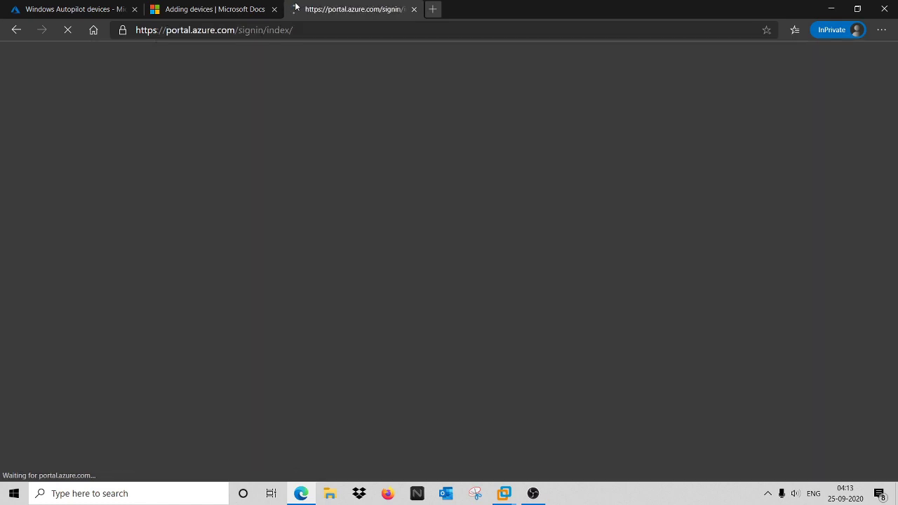
scroll(279, 321, down, 2)
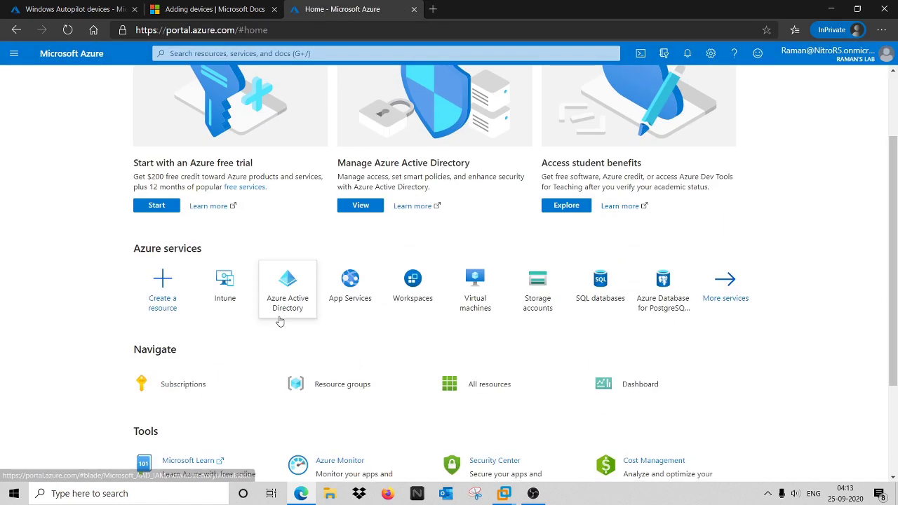
click(292, 289)
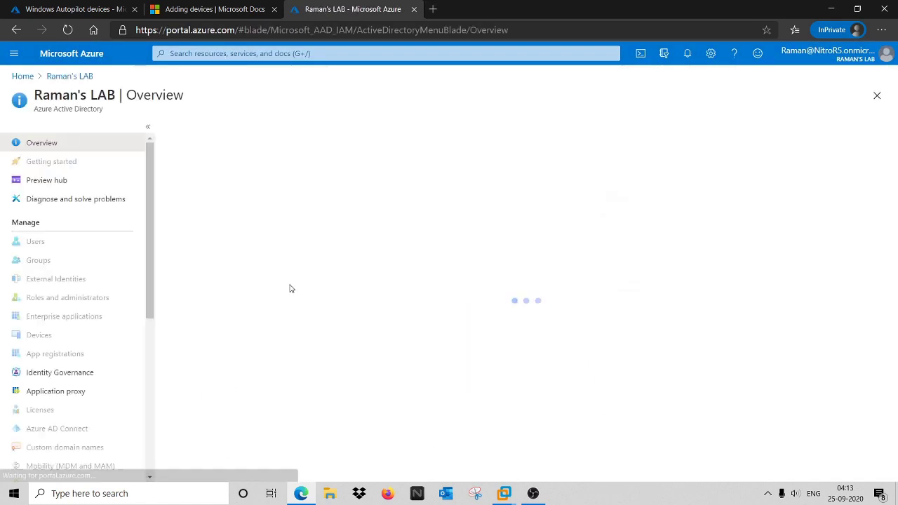
scroll(105, 322, down, 1)
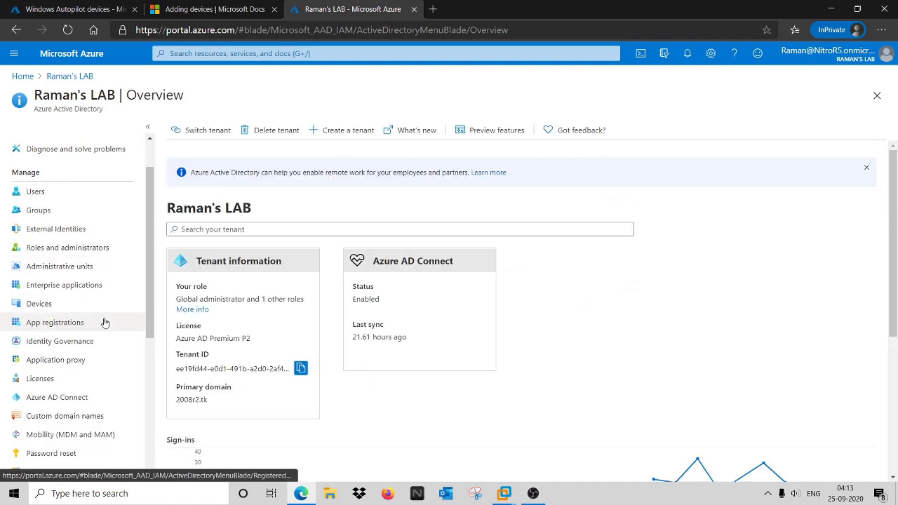
scroll(107, 302, down, 1)
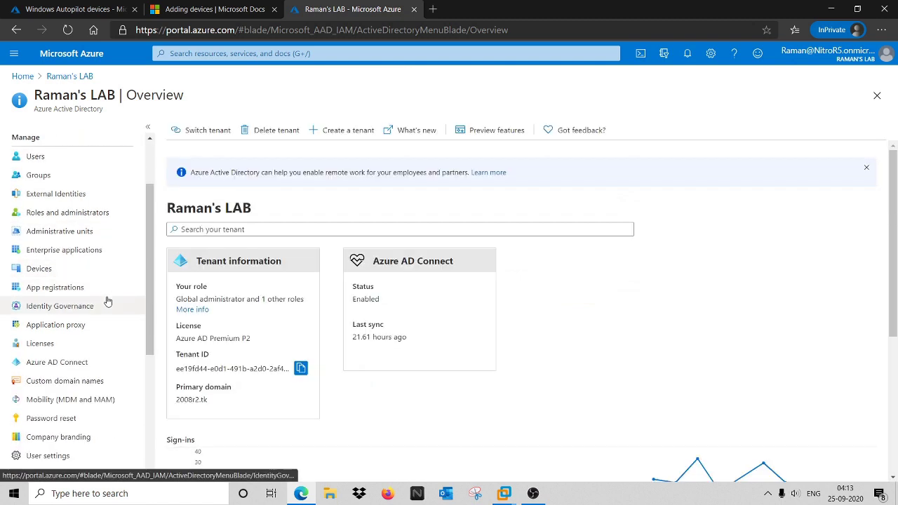
click(76, 398)
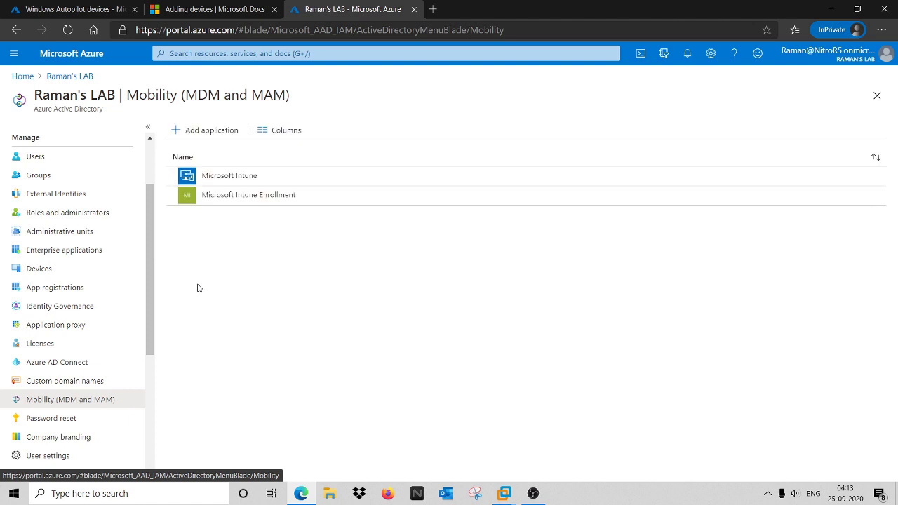
click(240, 182)
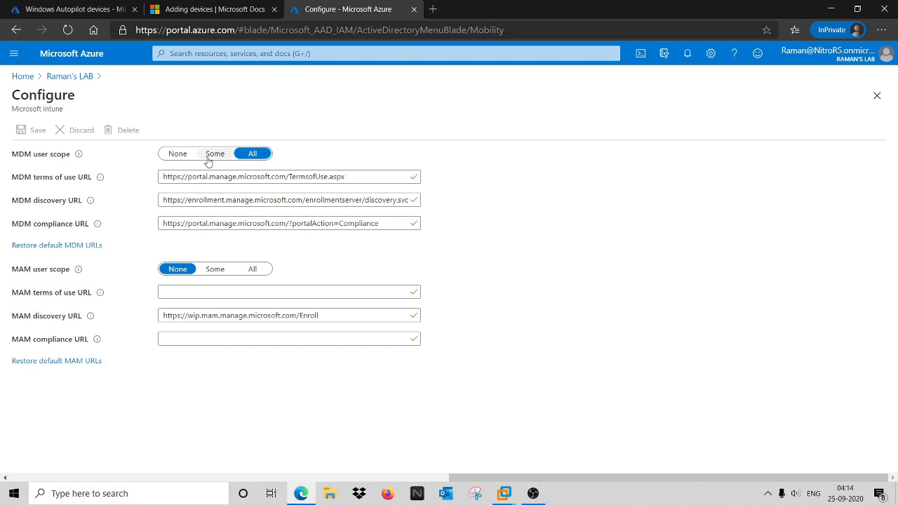
Step: Go back to the Azure AD overview and open the Company branding page
click(22, 32)
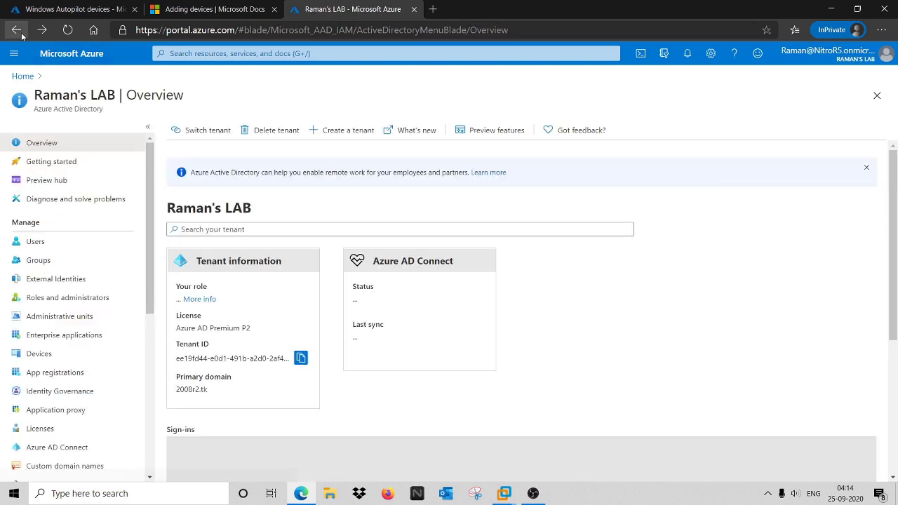
scroll(56, 314, down, 2)
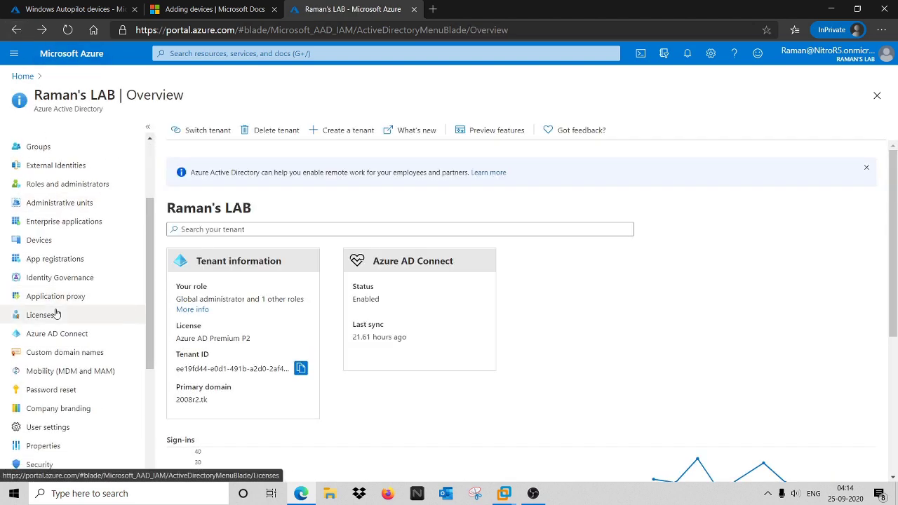
scroll(56, 314, down, 1)
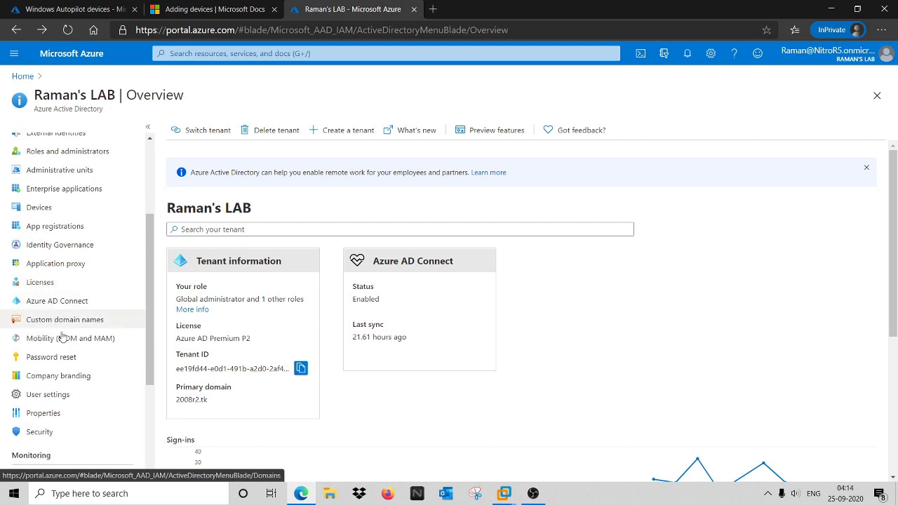
click(58, 374)
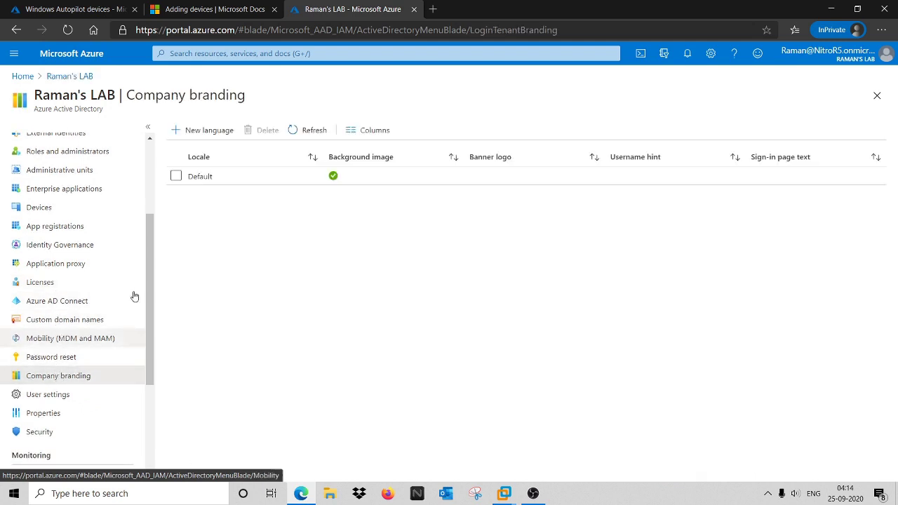
click(200, 177)
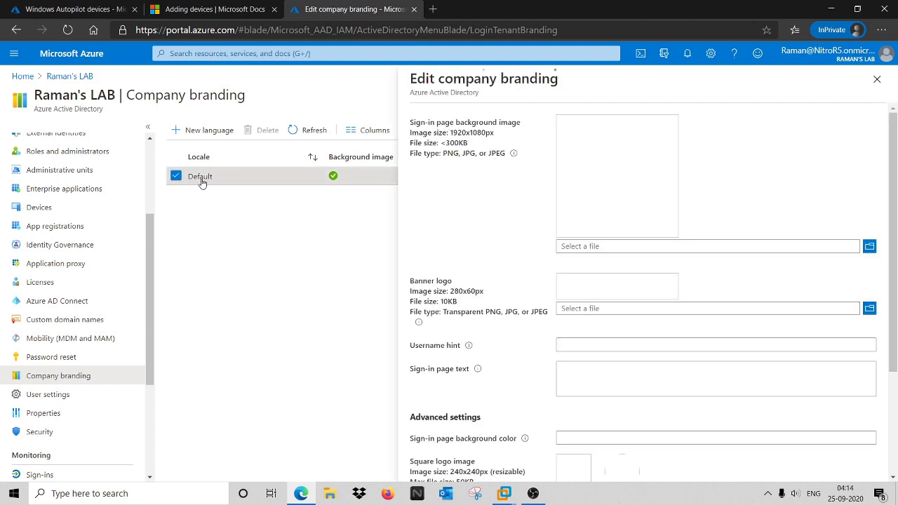
scroll(707, 208, down, 1)
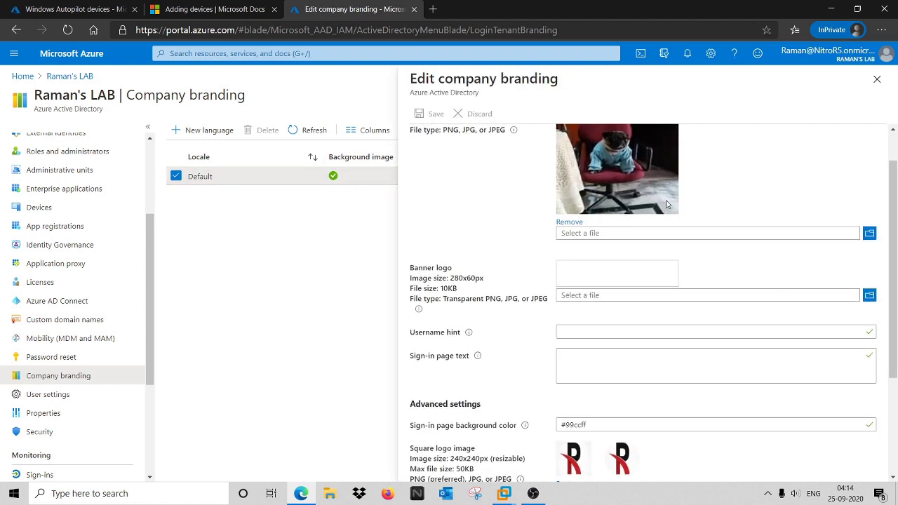
scroll(663, 203, down, 1)
scroll(664, 200, up, 1)
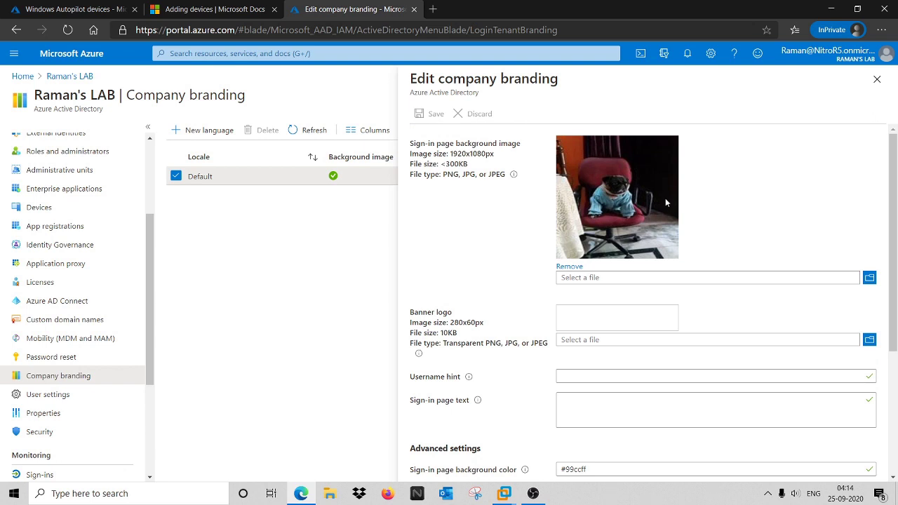
scroll(666, 198, down, 1)
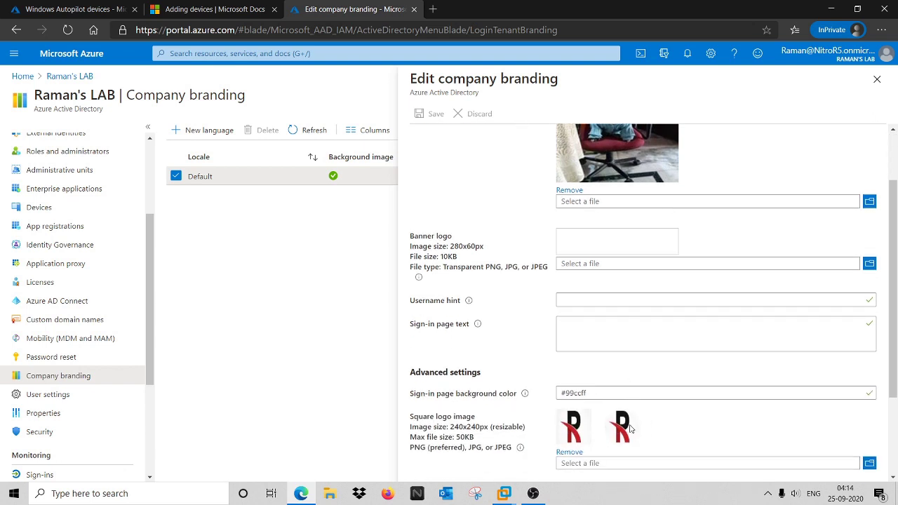
drag(647, 433, 566, 437)
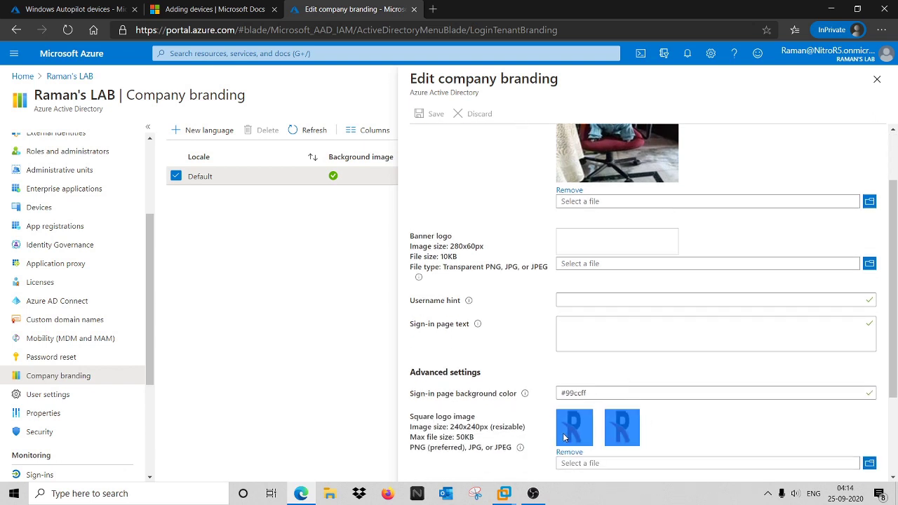
click(712, 433)
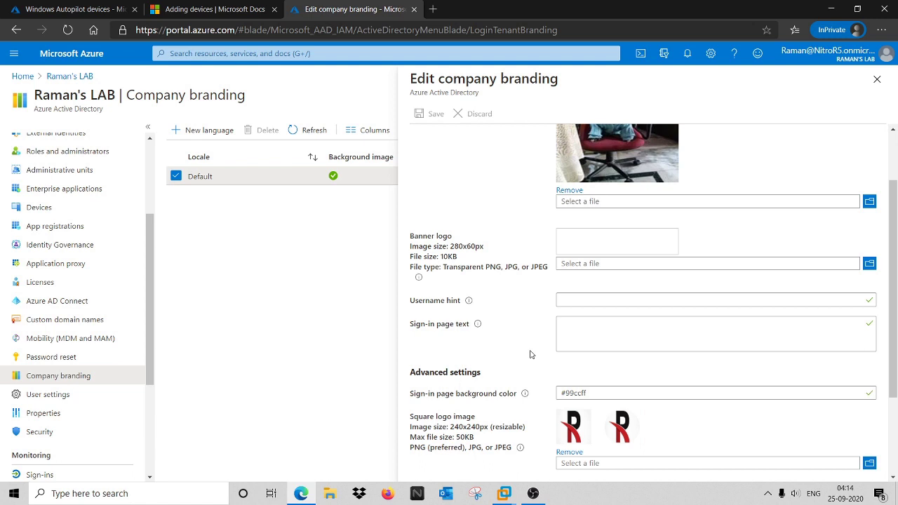
scroll(532, 354, up, 2)
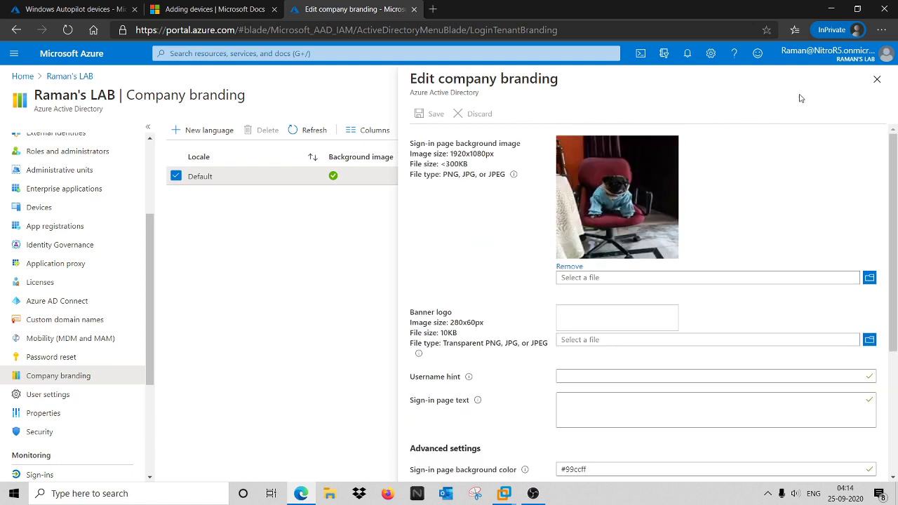
click(878, 79)
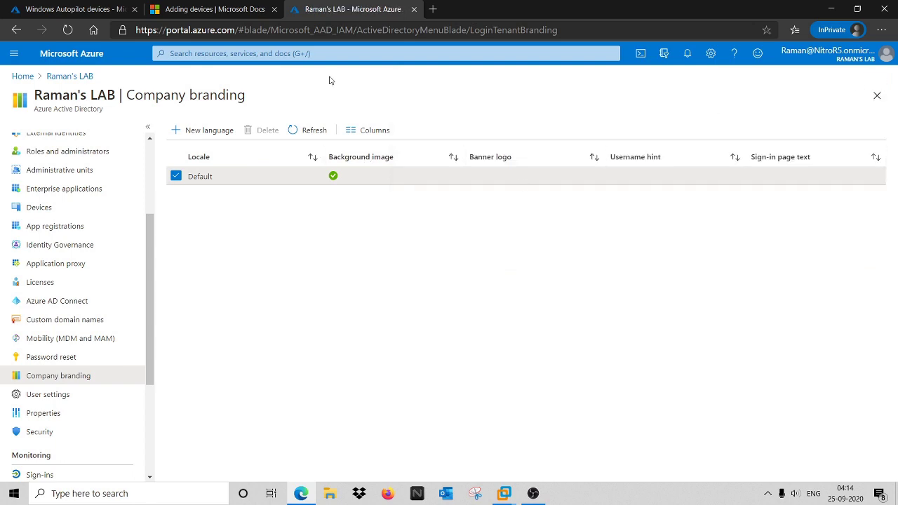
Step: Skim the Adding devices to Windows Autopilot article, then return to the Azure Company branding tab
click(242, 11)
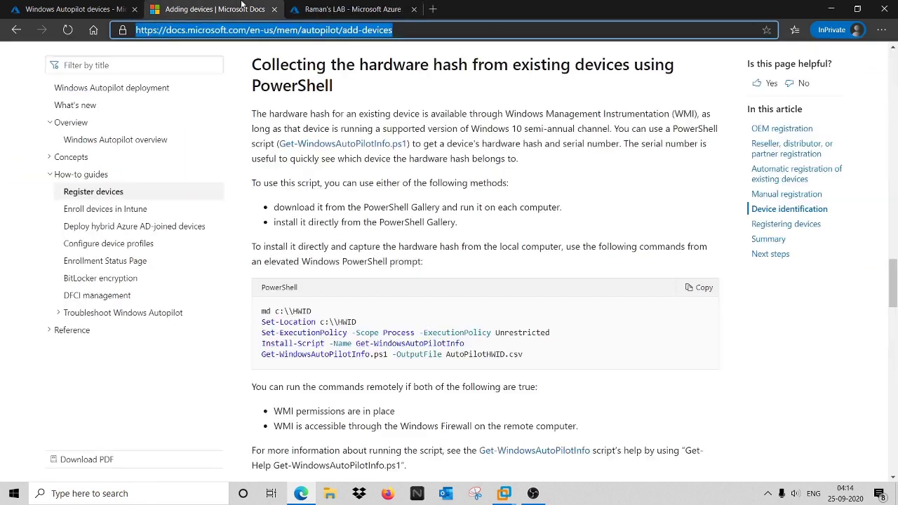
click(586, 207)
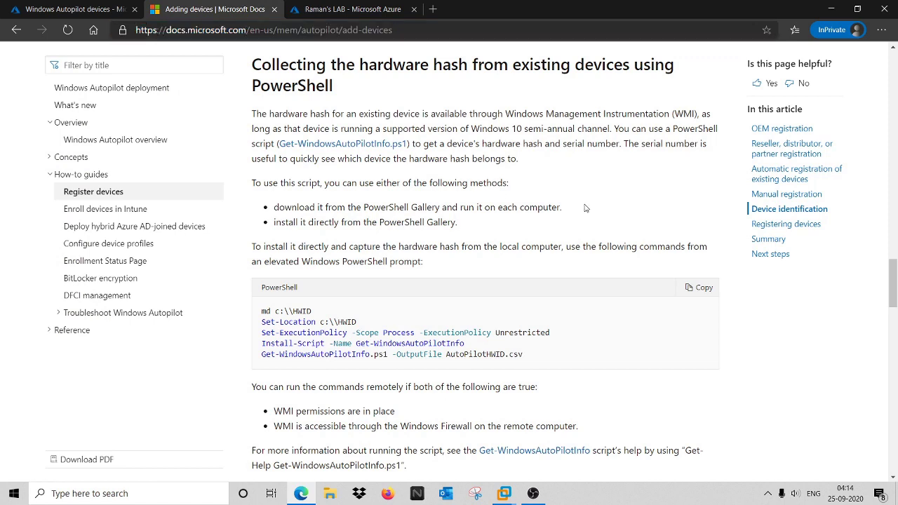
scroll(586, 208, up, 3)
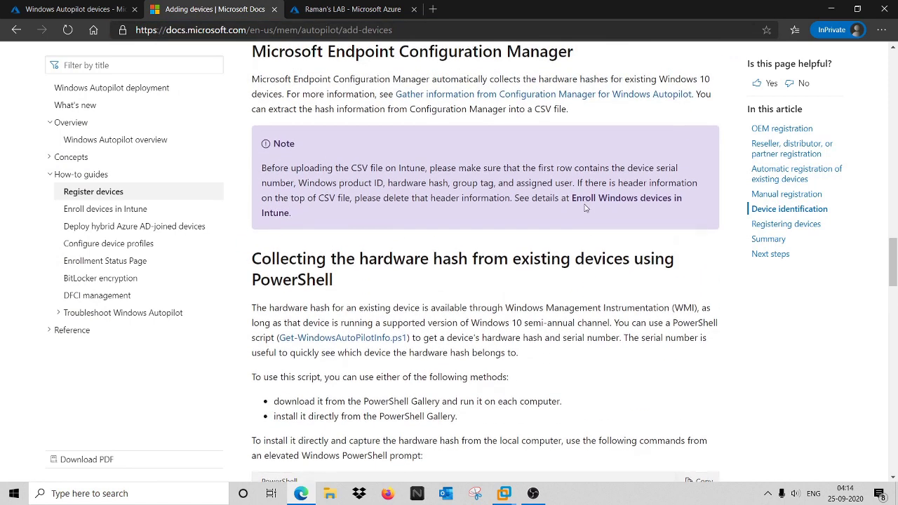
scroll(586, 208, down, 1)
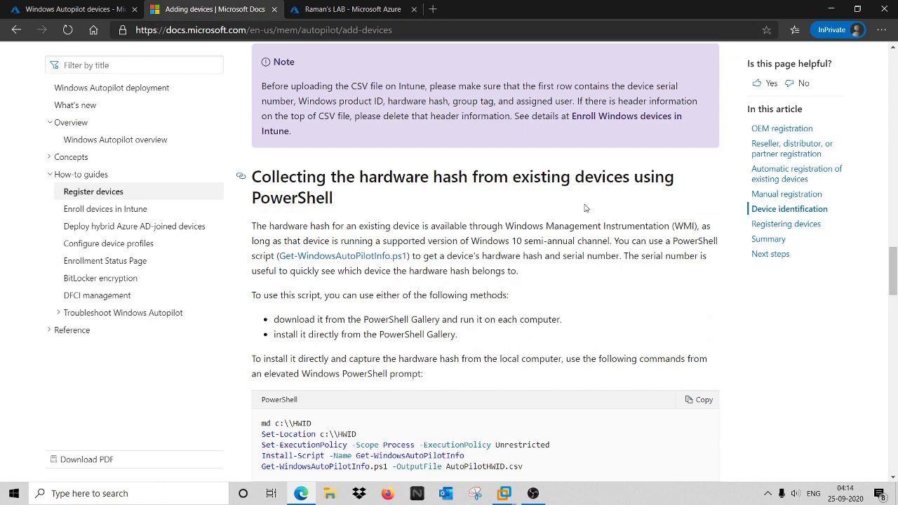
scroll(586, 207, down, 1)
scroll(586, 208, down, 3)
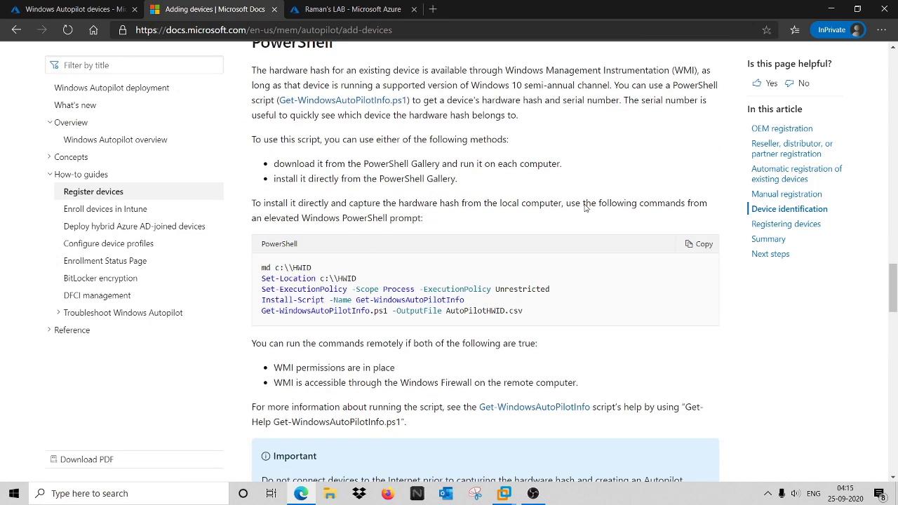
scroll(586, 208, down, 2)
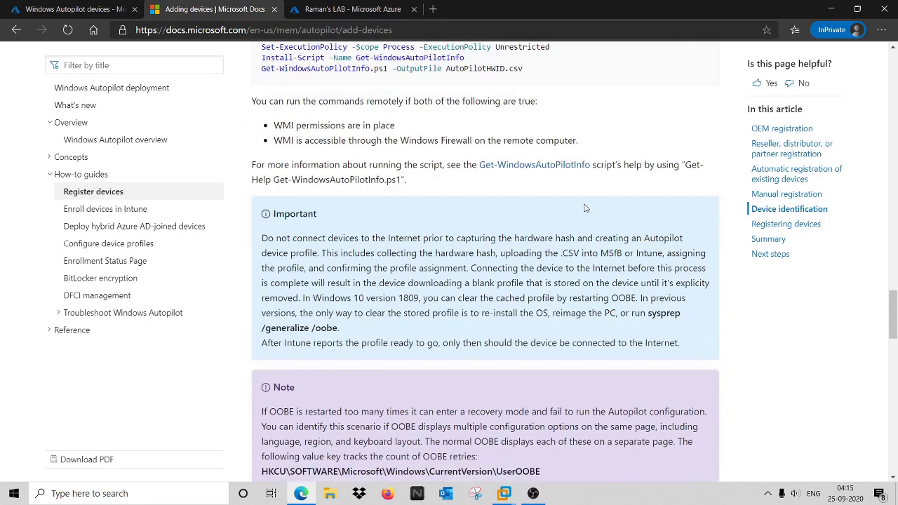
scroll(586, 208, up, 10)
scroll(586, 208, up, 10)
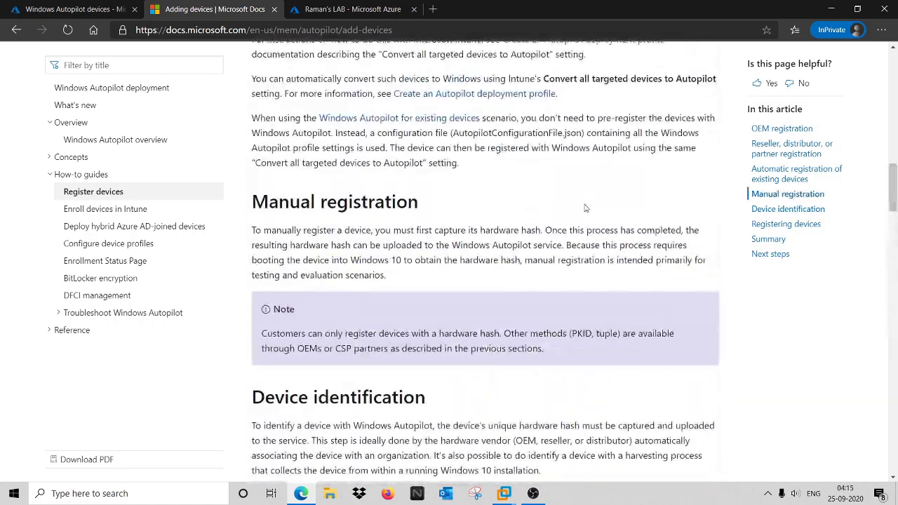
scroll(586, 205, up, 8)
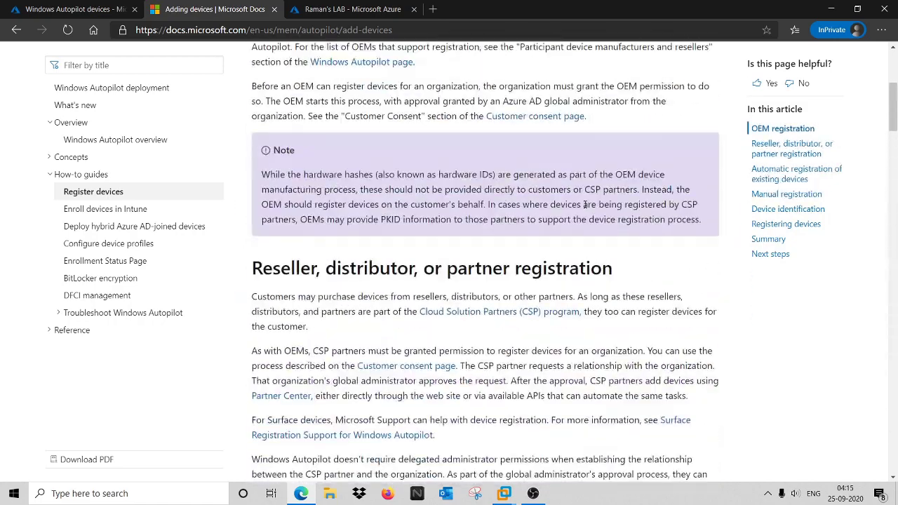
click(320, 3)
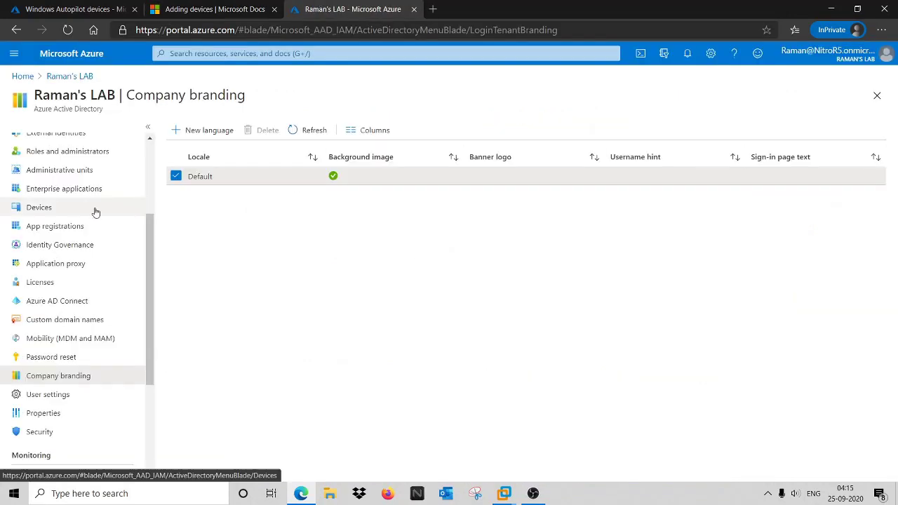
Step: In Endpoint Manager, check the Automatic Enrollment settings under Devices > Windows > Windows enrollment
click(79, 7)
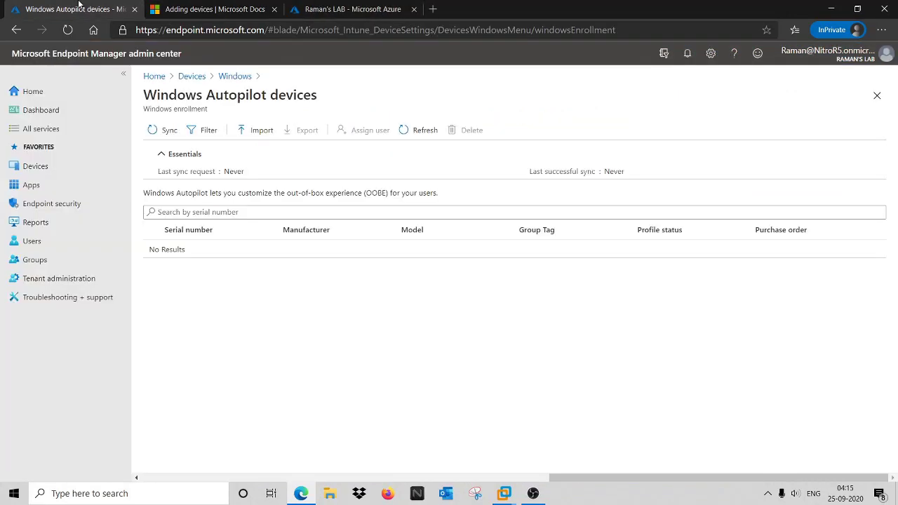
click(56, 174)
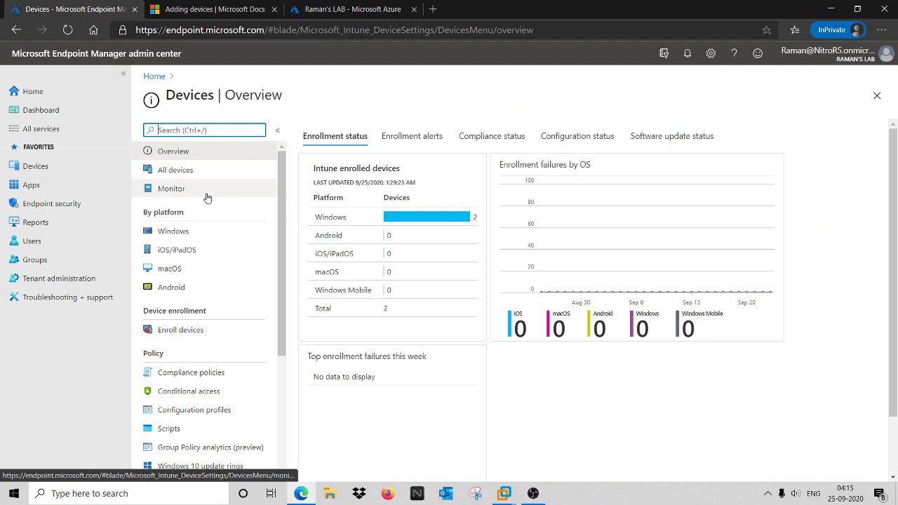
click(175, 231)
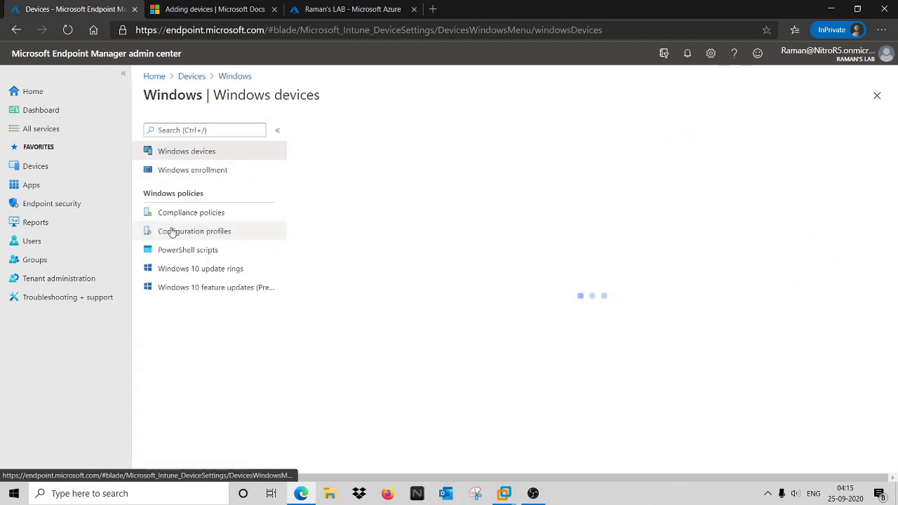
click(206, 176)
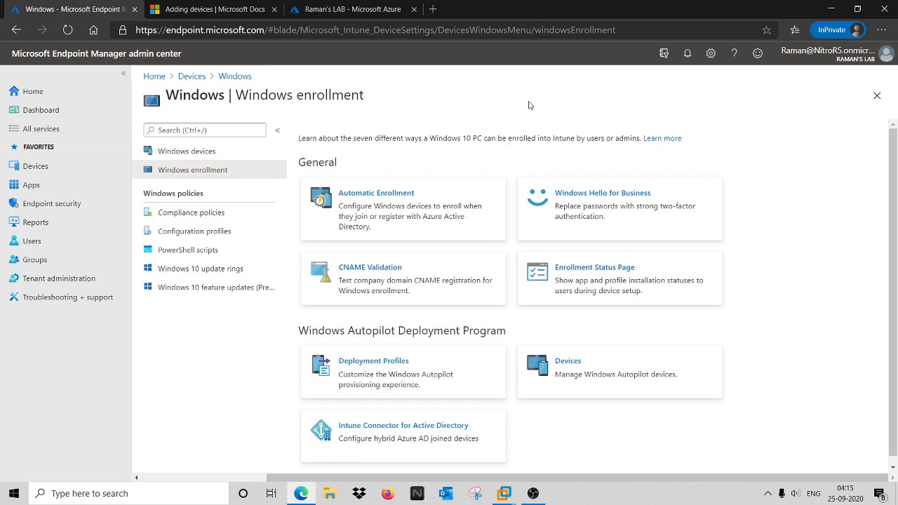
click(402, 204)
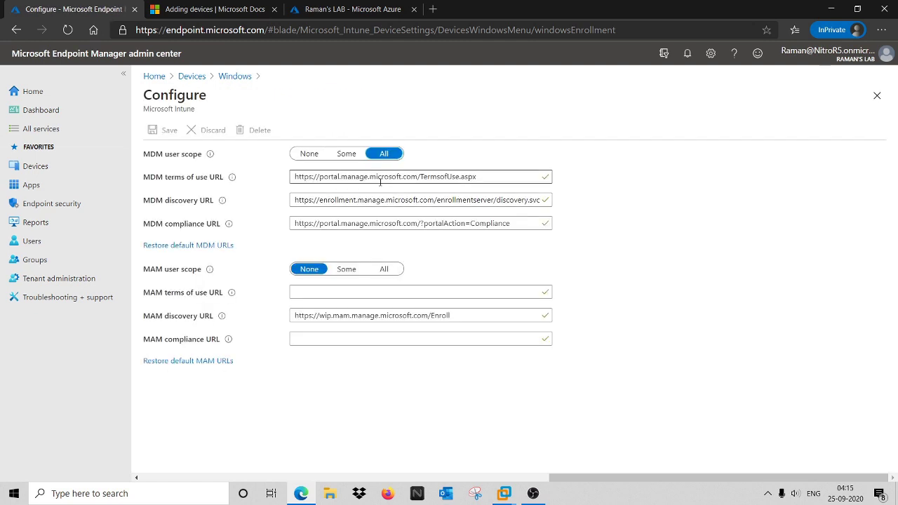
Step: Open the Windows Autopilot deployment profiles list showing the AutoPilot profile
click(188, 77)
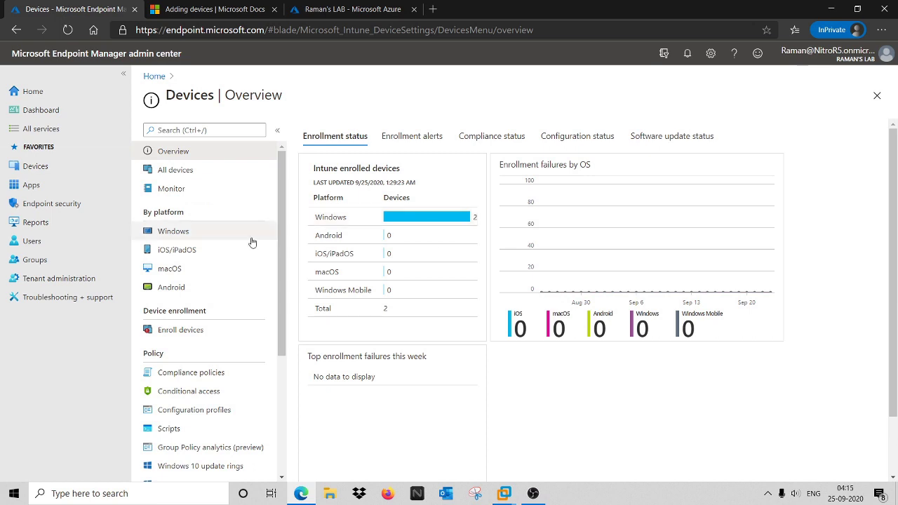
click(187, 231)
click(218, 171)
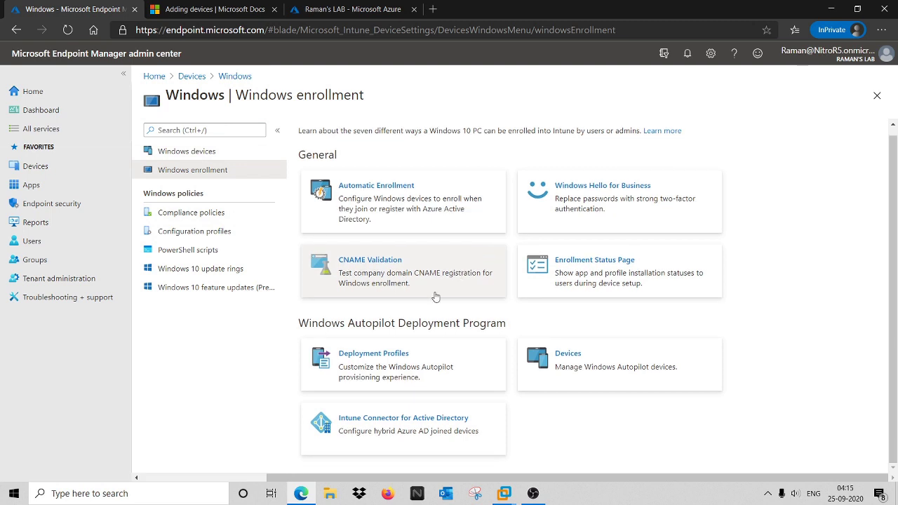
click(382, 356)
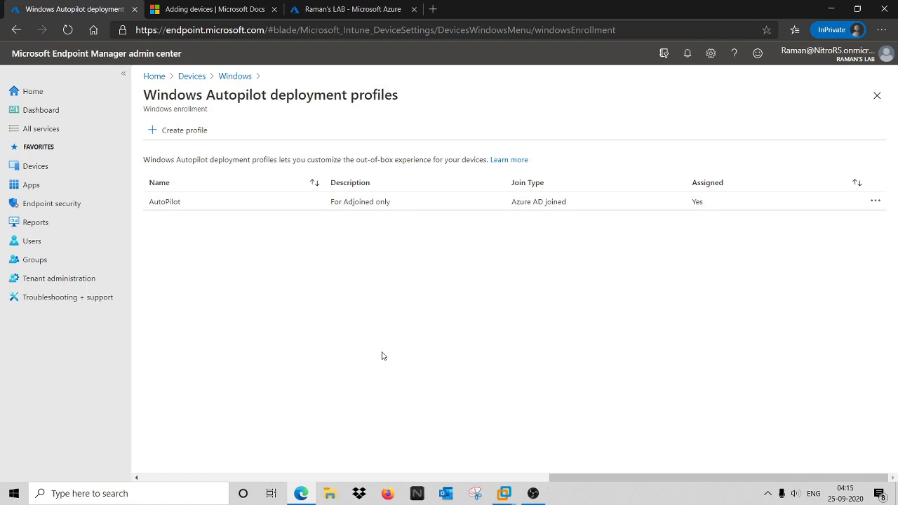
Step: Review the AutoPilot profile's User-Driven mode, Azure AD join and default language settings
click(169, 203)
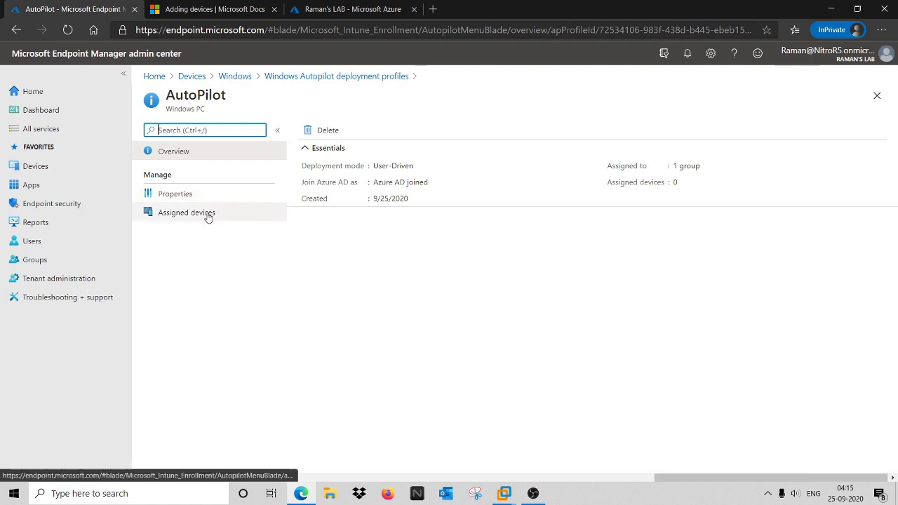
click(183, 197)
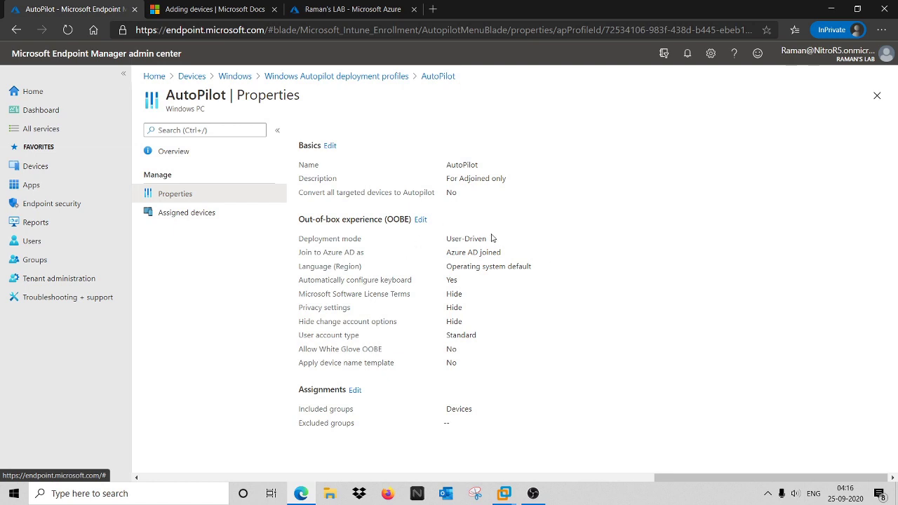
drag(494, 241, 446, 239)
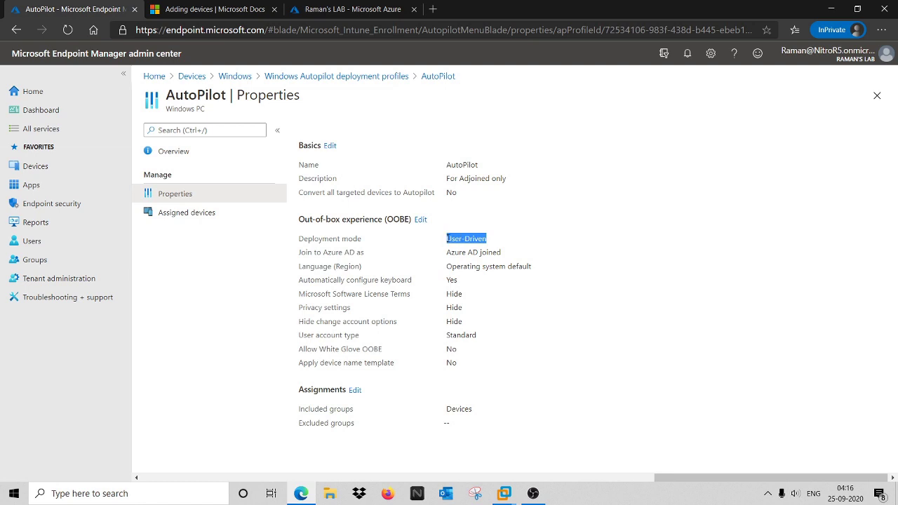
drag(365, 253, 293, 260)
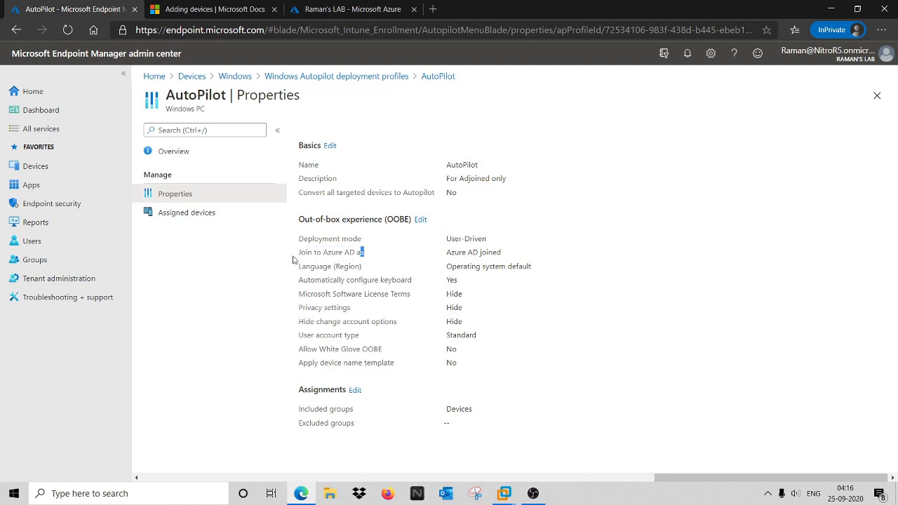
click(588, 179)
drag(441, 270, 537, 264)
click(503, 290)
Step: Review the hidden change-account option and the Devices included group, then view assigned devices
drag(401, 324, 300, 322)
drag(438, 412, 476, 414)
click(526, 363)
drag(483, 411, 300, 409)
click(621, 305)
click(187, 212)
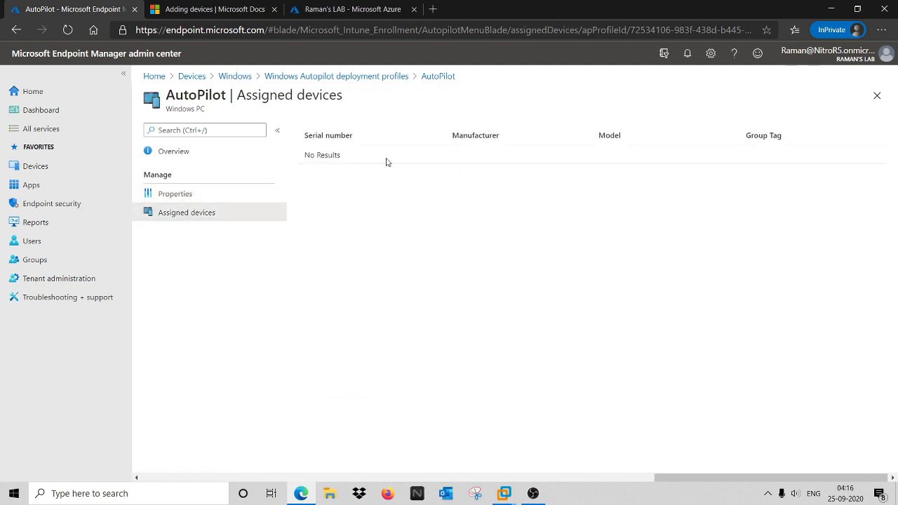
Step: Check the enrolled Windows devices list, then return to the admin center home
click(60, 172)
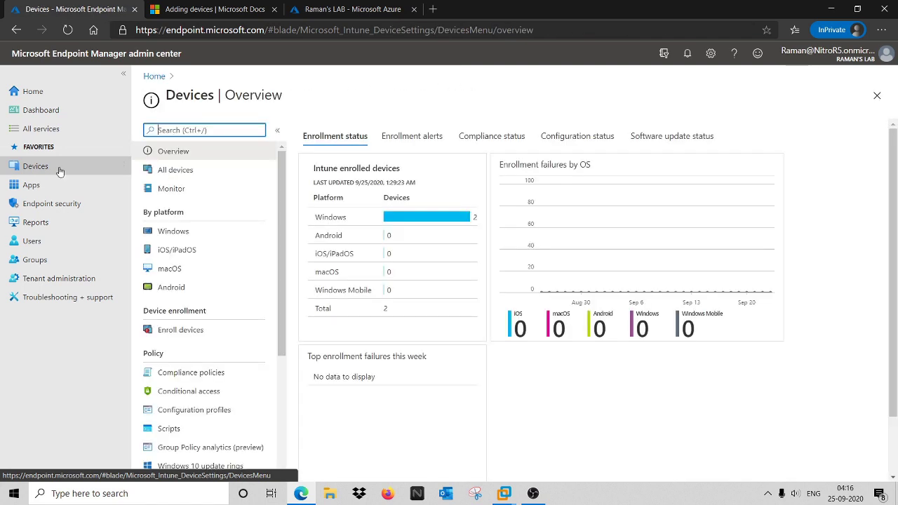
click(179, 233)
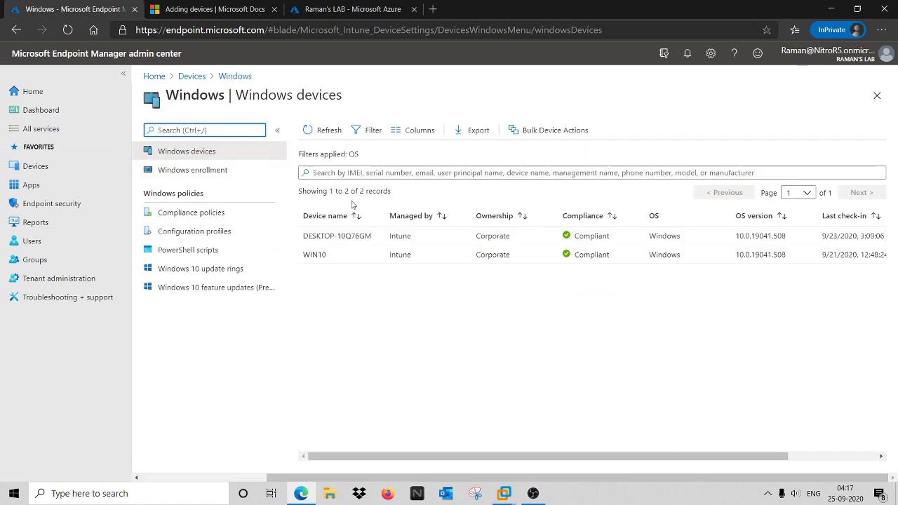
click(62, 166)
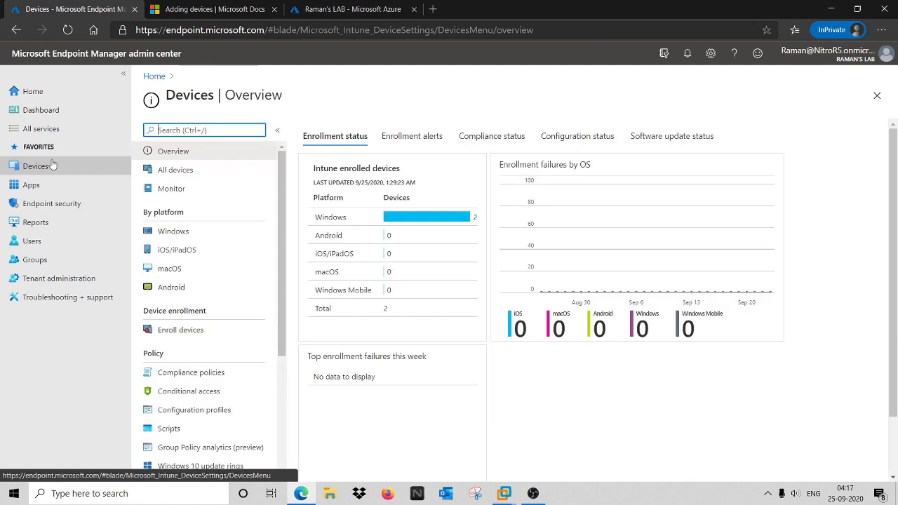
click(51, 98)
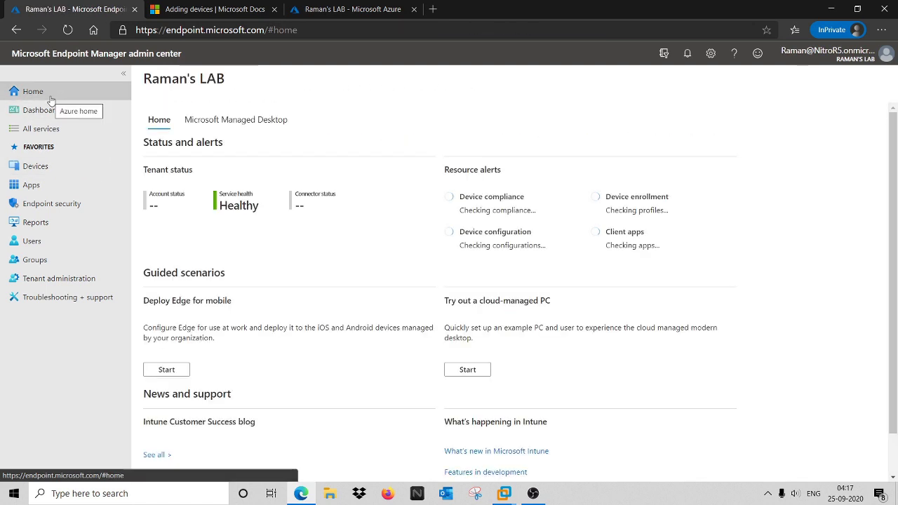
Step: Open the empty Windows Autopilot devices list via Devices > Windows > Windows enrollment
click(47, 173)
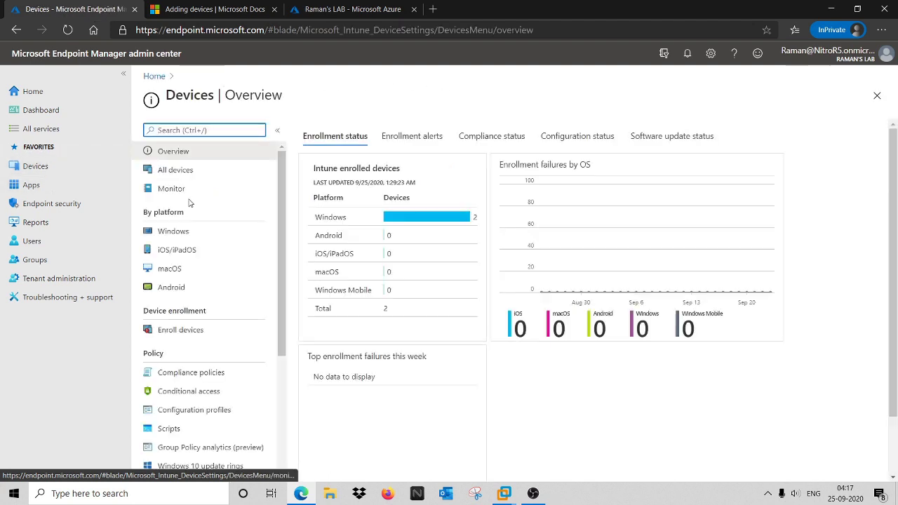
click(178, 234)
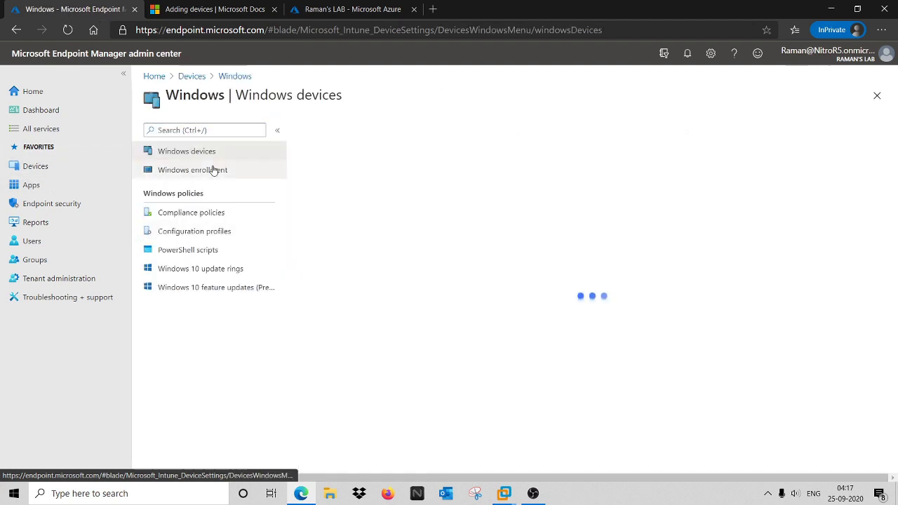
click(213, 170)
scroll(501, 224, down, 1)
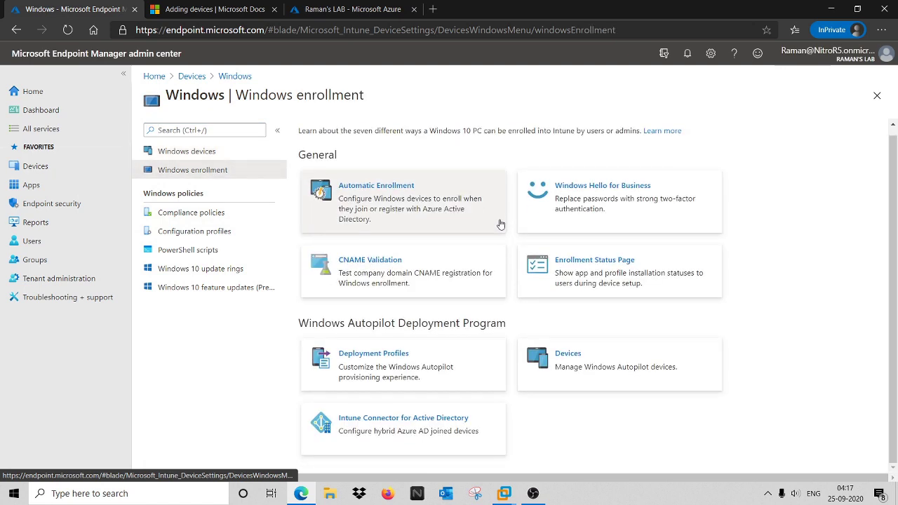
click(592, 362)
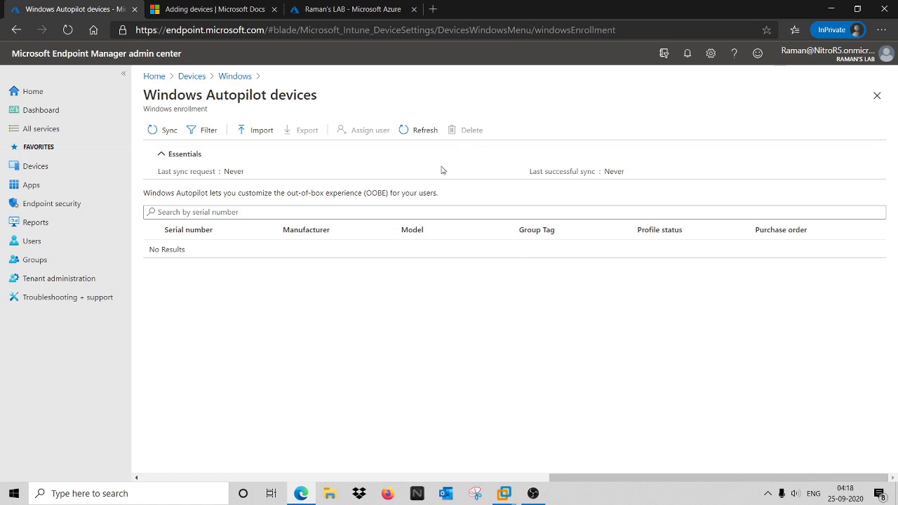
Step: Scroll the Adding devices article down to the hardware-hash PowerShell commands
key(ctrl+Tab)
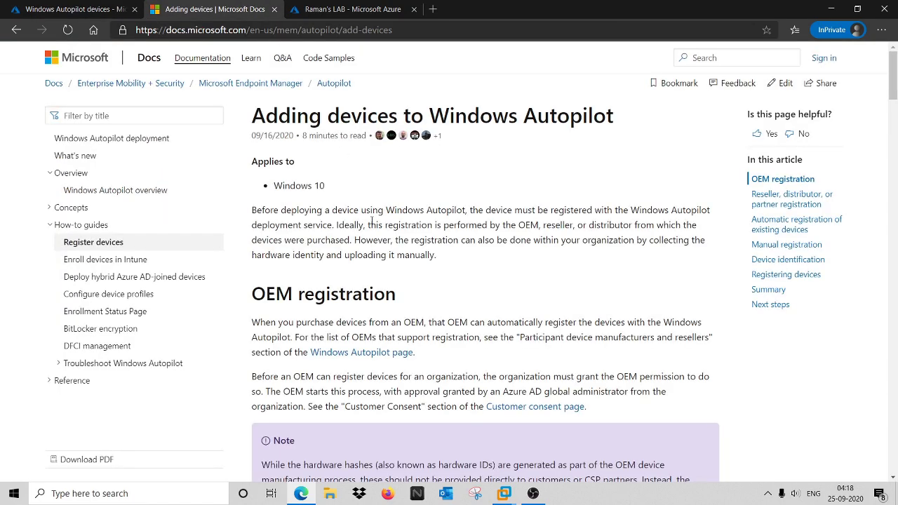
scroll(372, 221, down, 5)
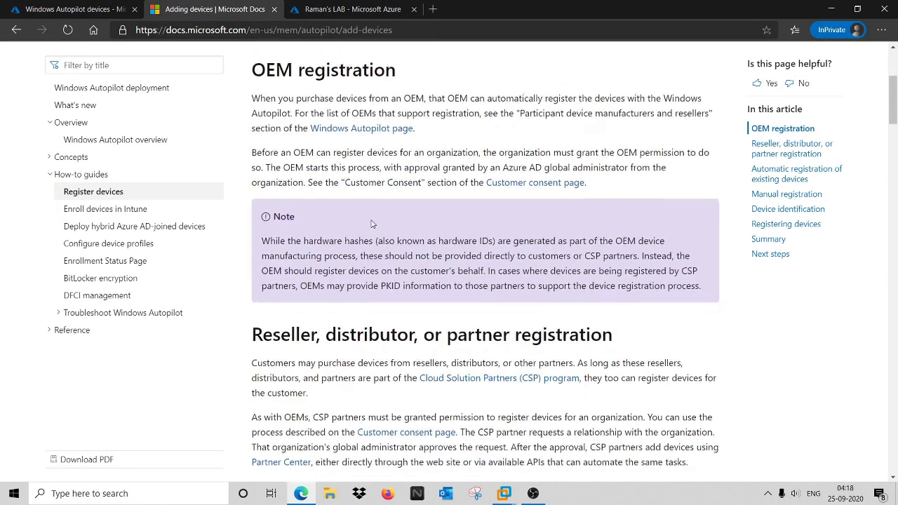
scroll(372, 224, down, 6)
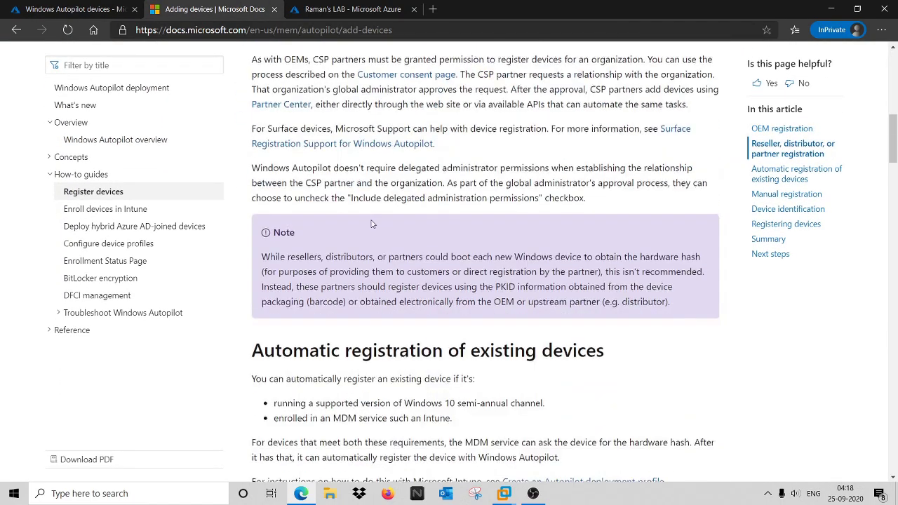
scroll(372, 224, down, 12)
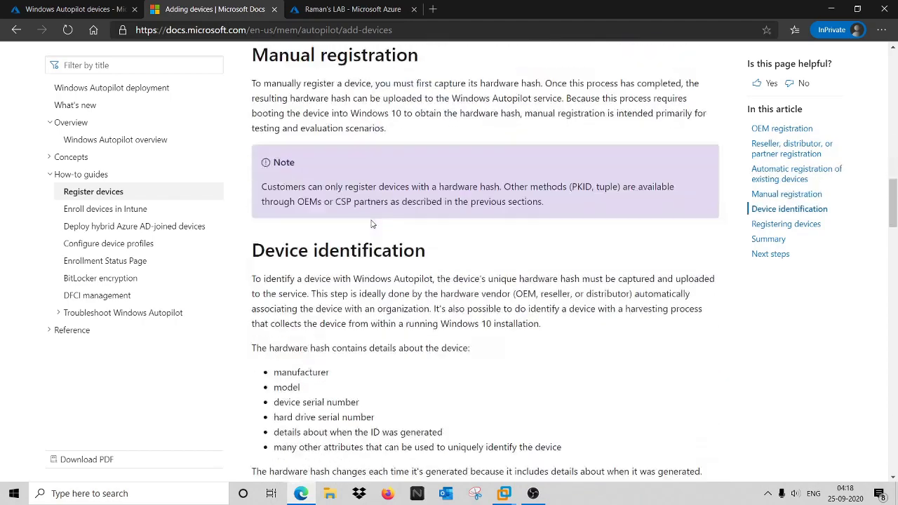
scroll(372, 224, down, 4)
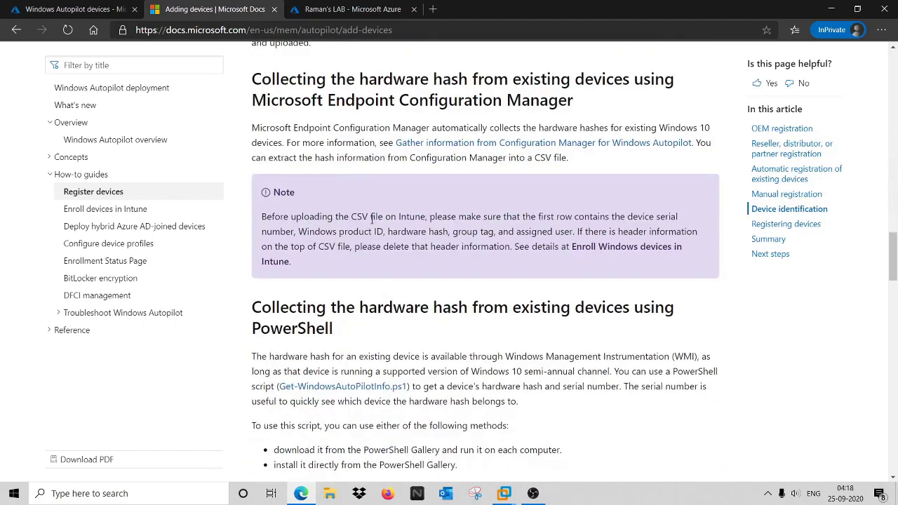
scroll(492, 295, down, 5)
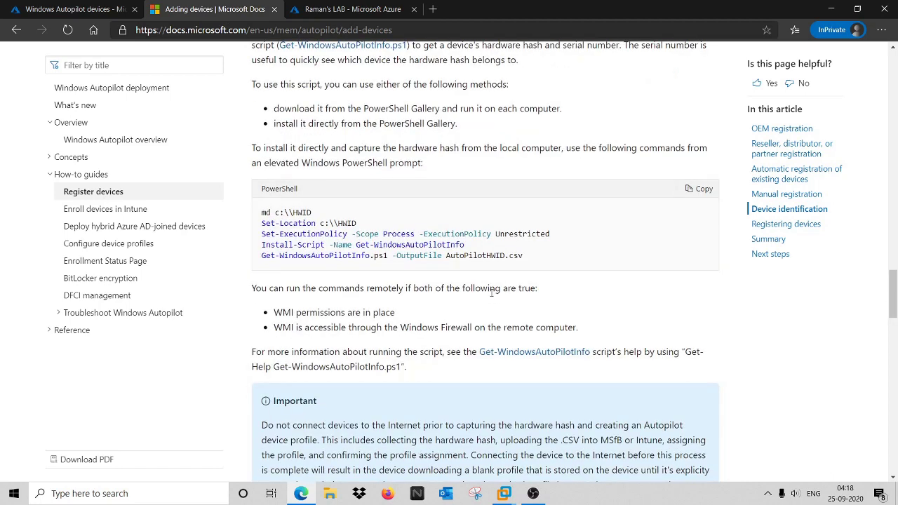
mouse_move(505, 491)
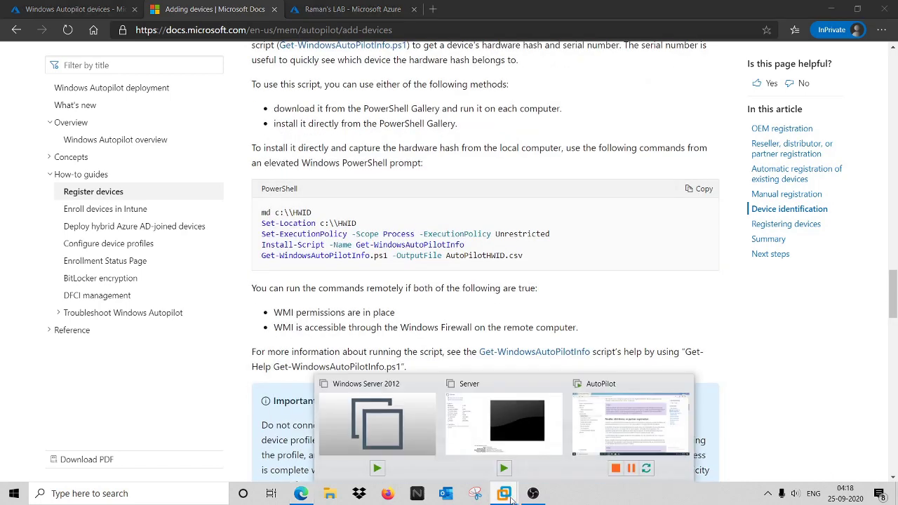
mouse_move(526, 418)
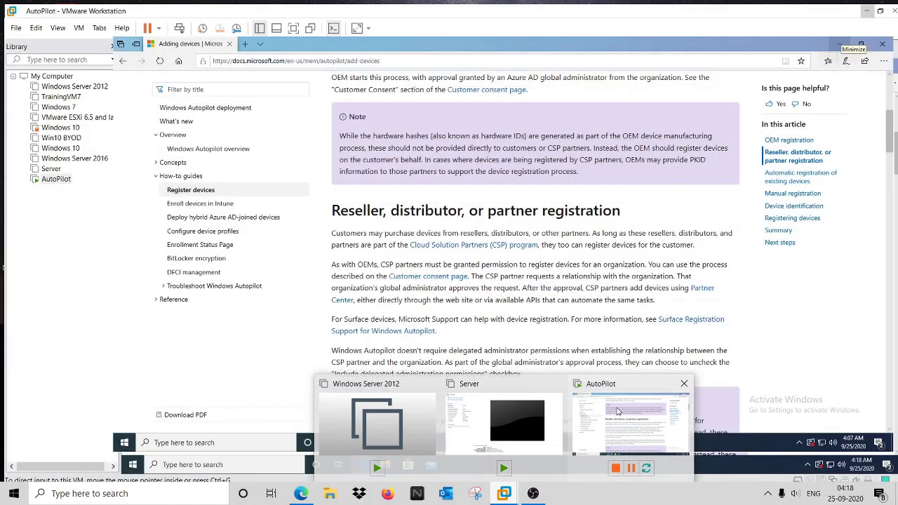
Step: Show the AutoPilot virtual machine full screen in VMware Workstation
click(631, 421)
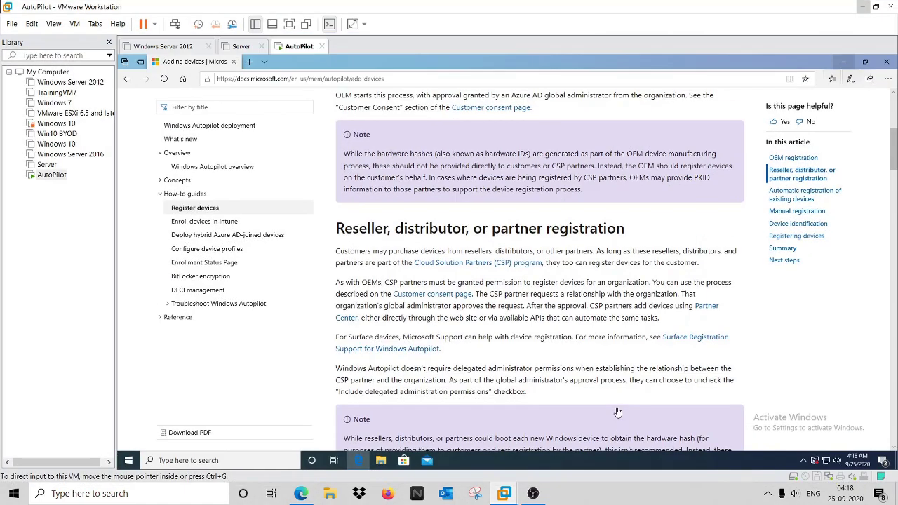
click(289, 24)
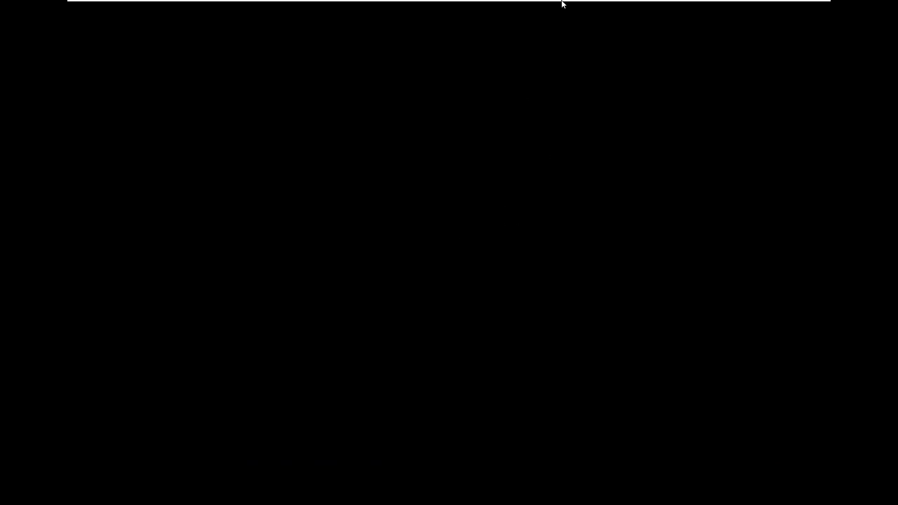
mouse_move(563, 1)
click(637, 10)
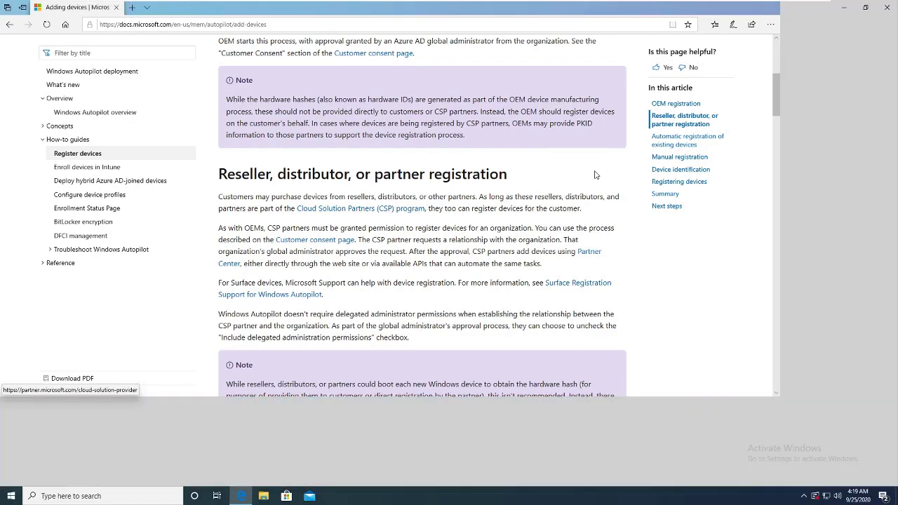
Step: Copy the hardware-hash PowerShell commands from the Docs page and start a Windows search for PowerShell
drag(467, 228, 518, 149)
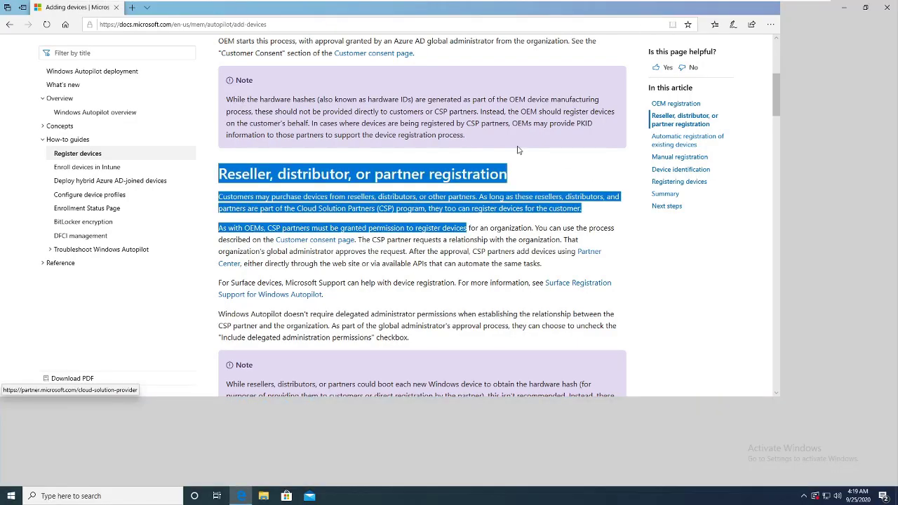
click(561, 171)
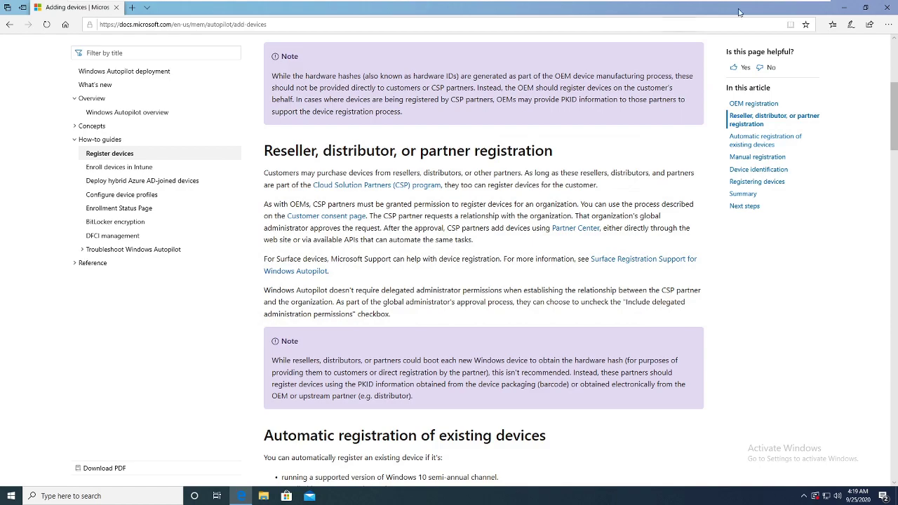
scroll(304, 325, up, 4)
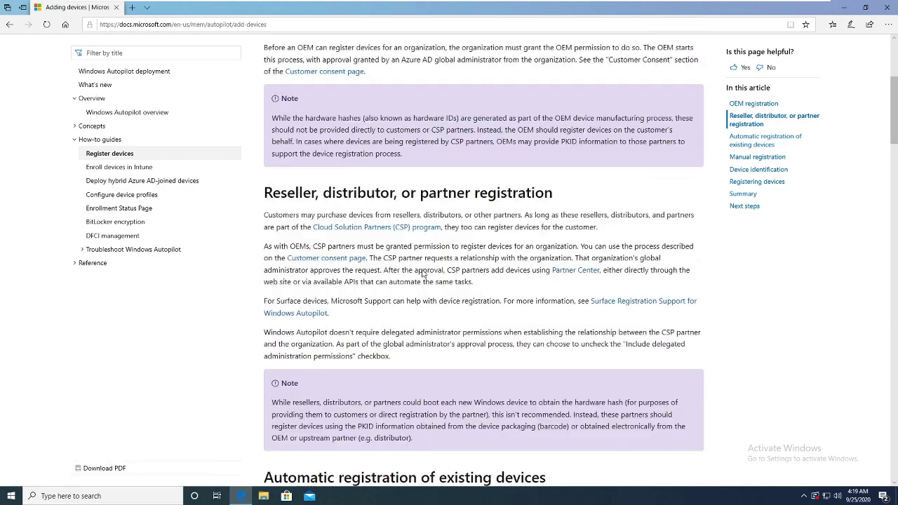
scroll(423, 273, down, 12)
scroll(424, 274, down, 10)
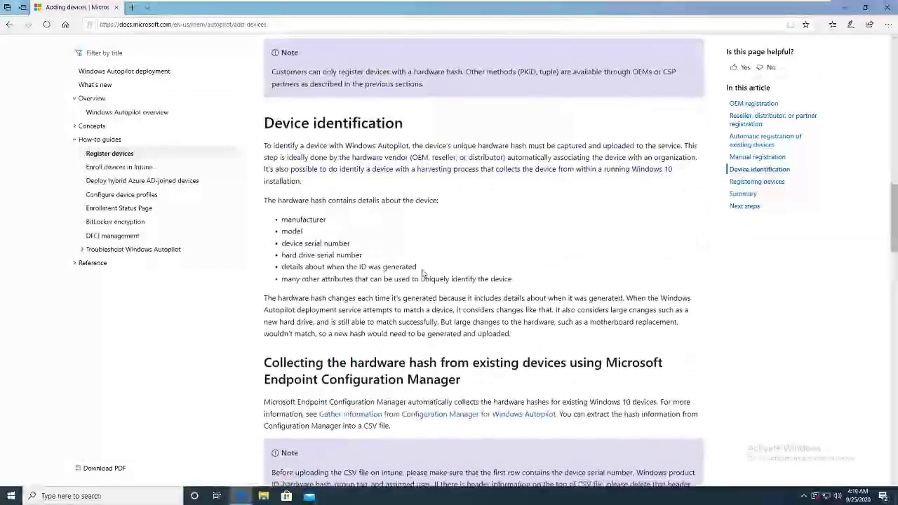
scroll(423, 273, down, 2)
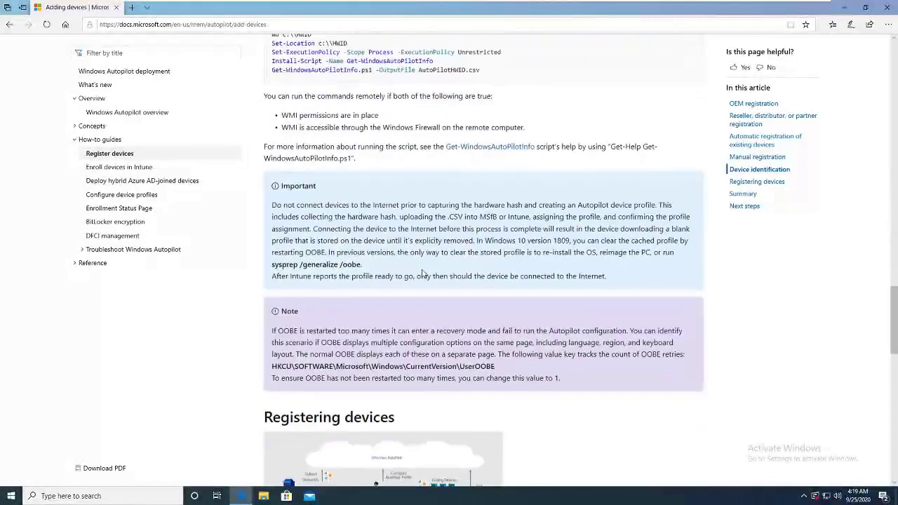
scroll(423, 273, up, 2)
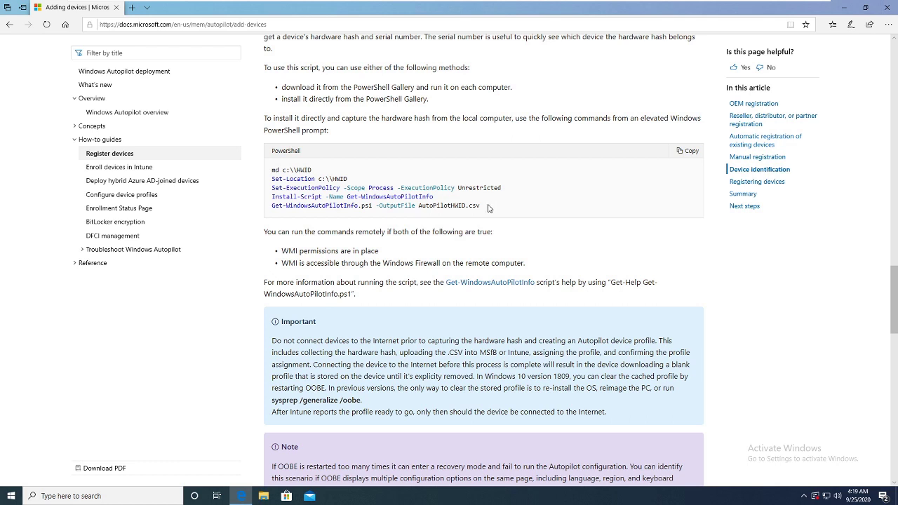
drag(479, 206, 510, 149)
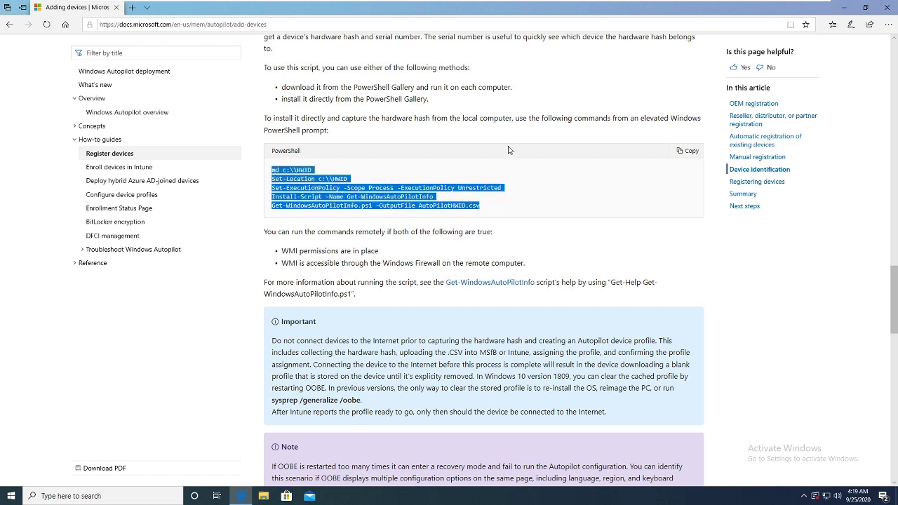
click(689, 153)
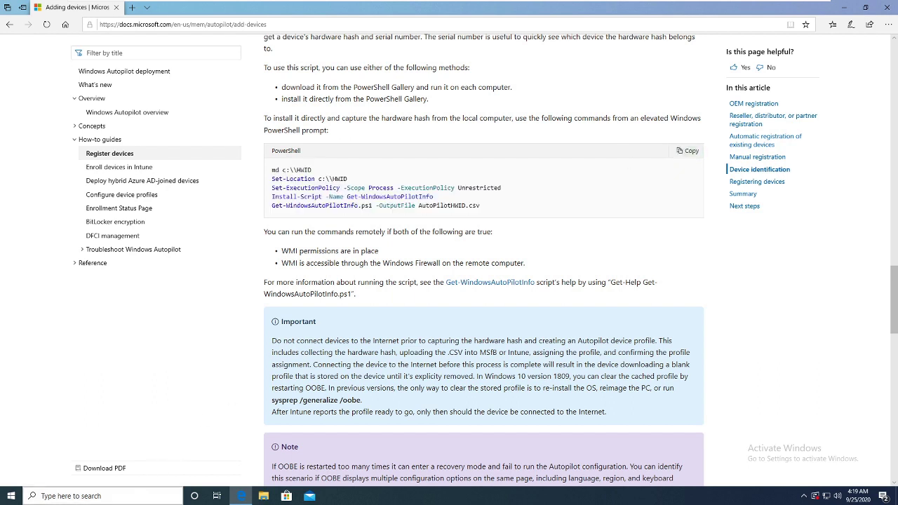
key(super)
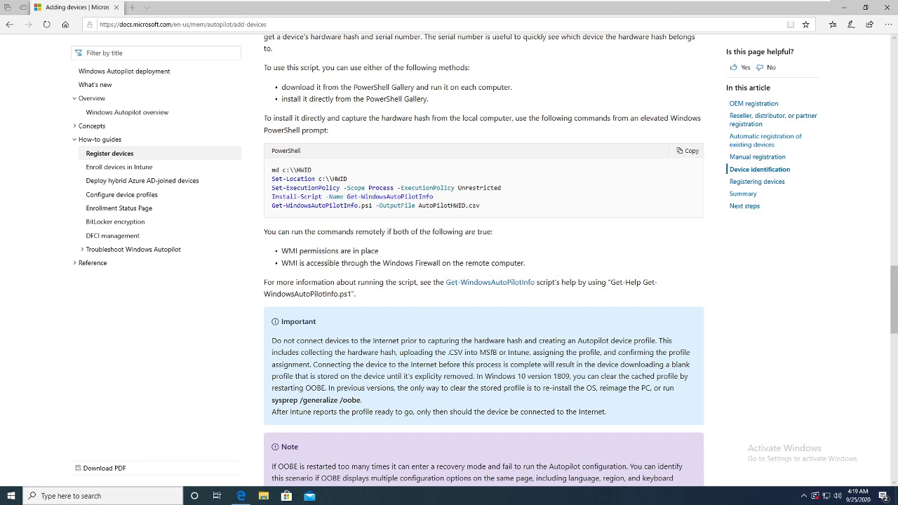
text(powerpower)
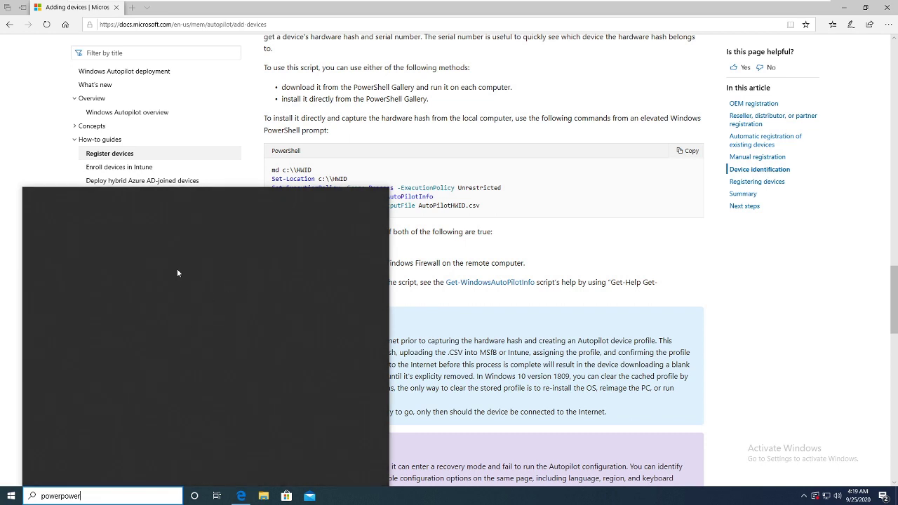
Step: Correct the search to 'power' and launch Windows PowerShell as administrator
key(BackSpace)
key(BackSpace)
key(BackSpace)
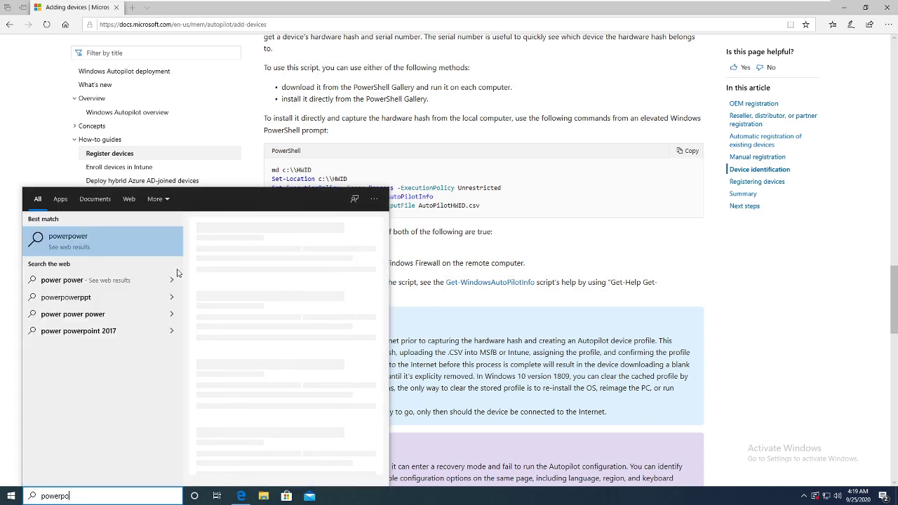
key(BackSpace)
key(BackSpace)
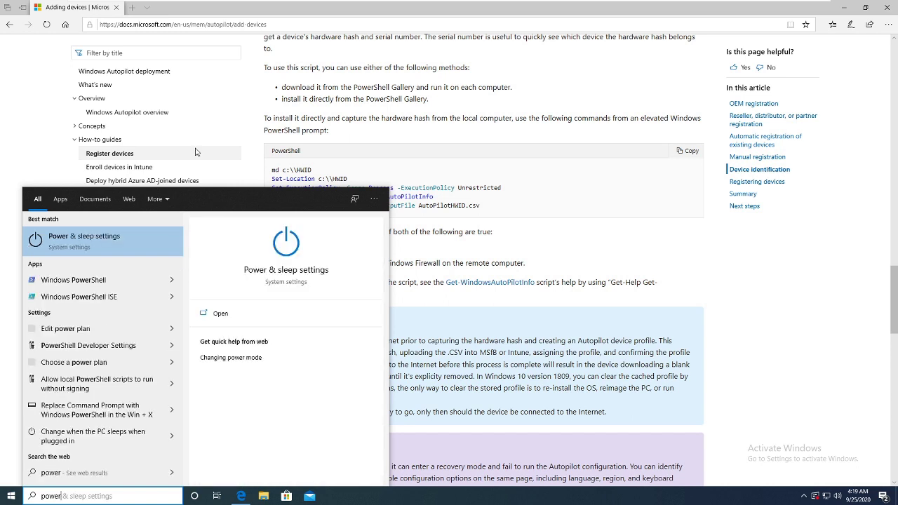
right_click(119, 281)
key(Escape)
key(Return)
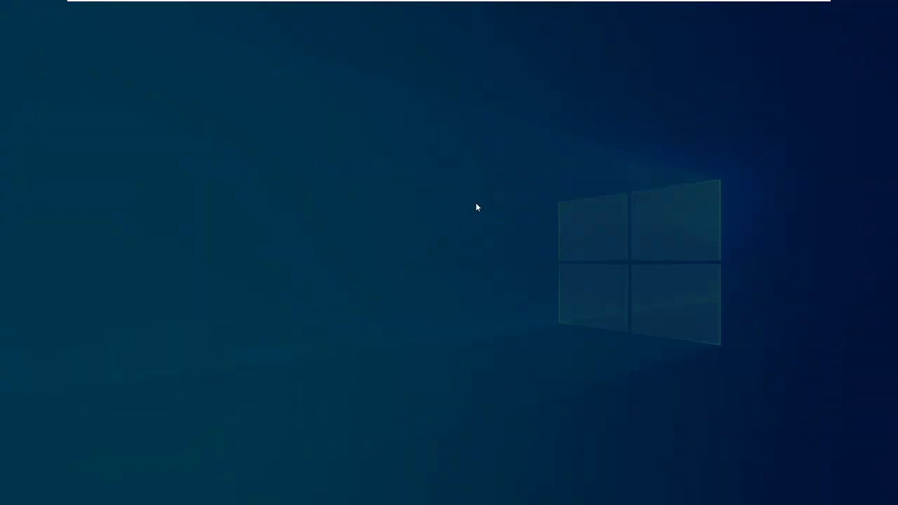
Step: Approve the elevated PowerShell and paste the hardware-hash commands into the console
click(400, 308)
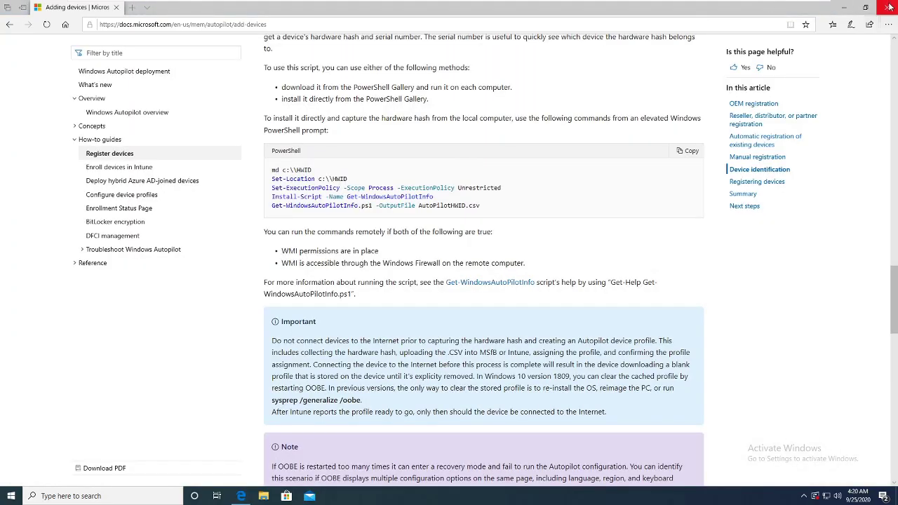
click(867, 8)
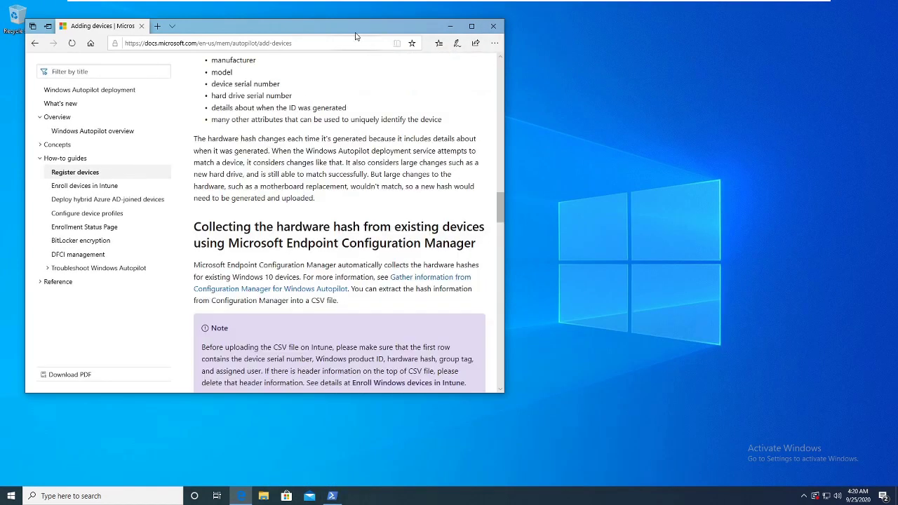
drag(365, 26, 782, 46)
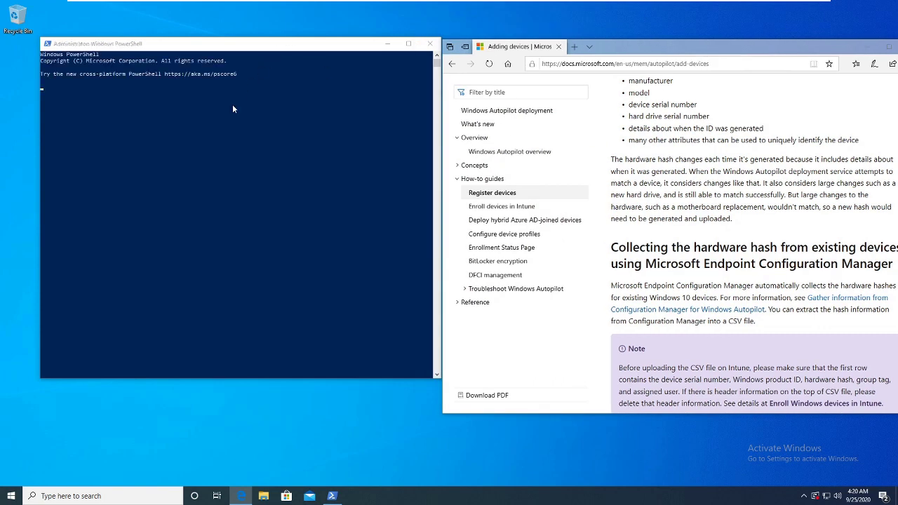
click(200, 121)
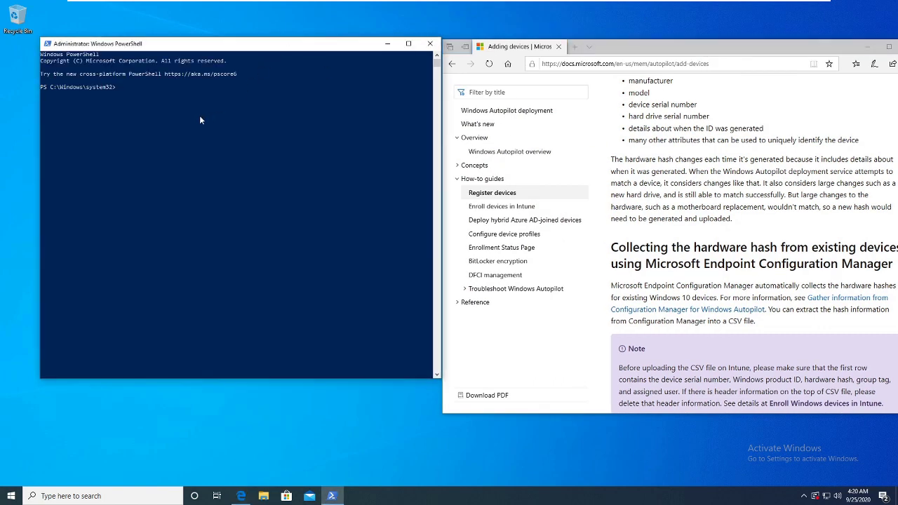
right_click(199, 115)
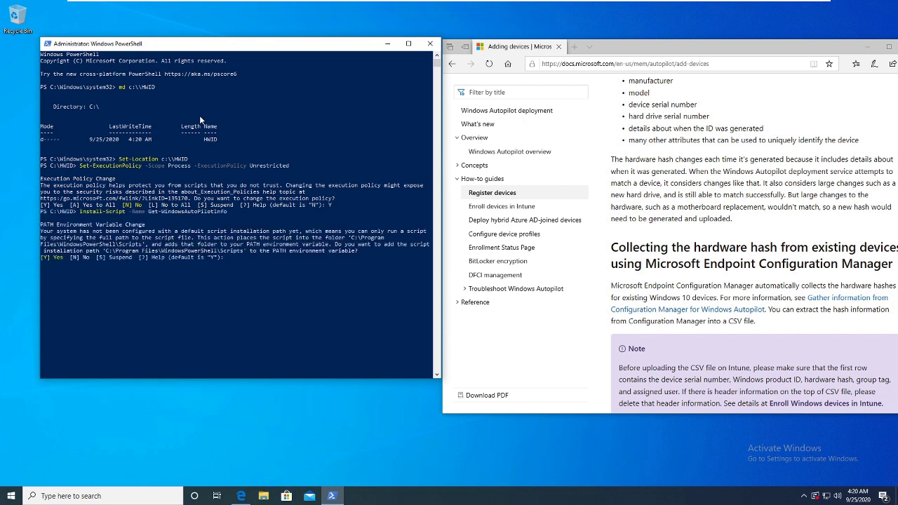
Step: Answer Y to add the scripts path and install Get-WindowsAutoPilotInfo, with PowerShell maximized
text(Y)
key(Return)
drag(321, 50, 333, 103)
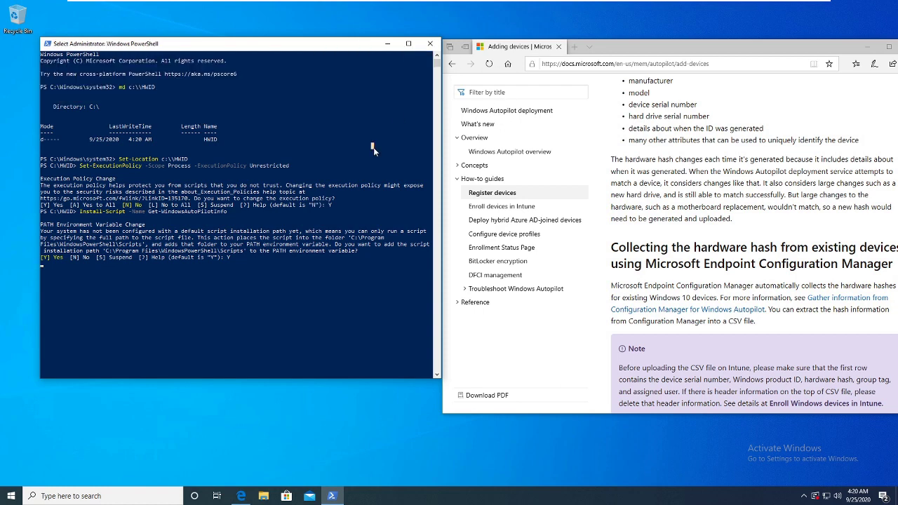
click(392, 63)
drag(362, 45, 494, 67)
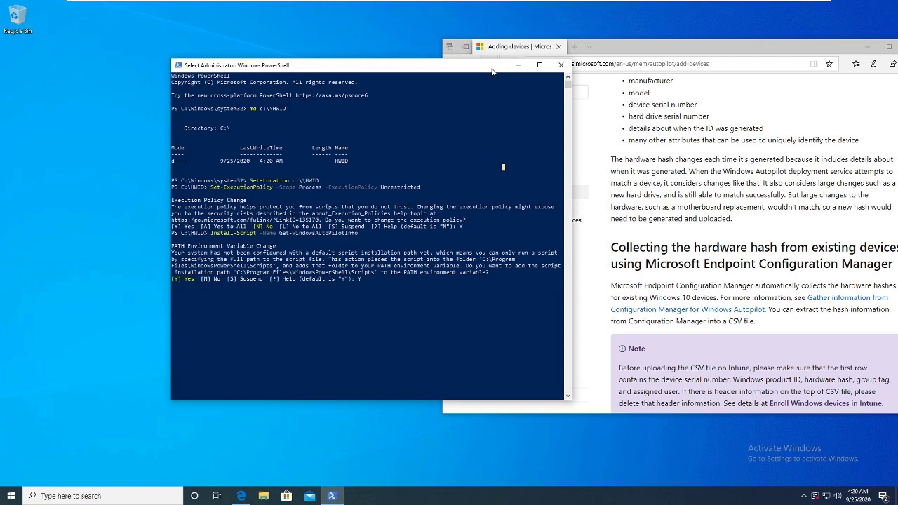
click(541, 65)
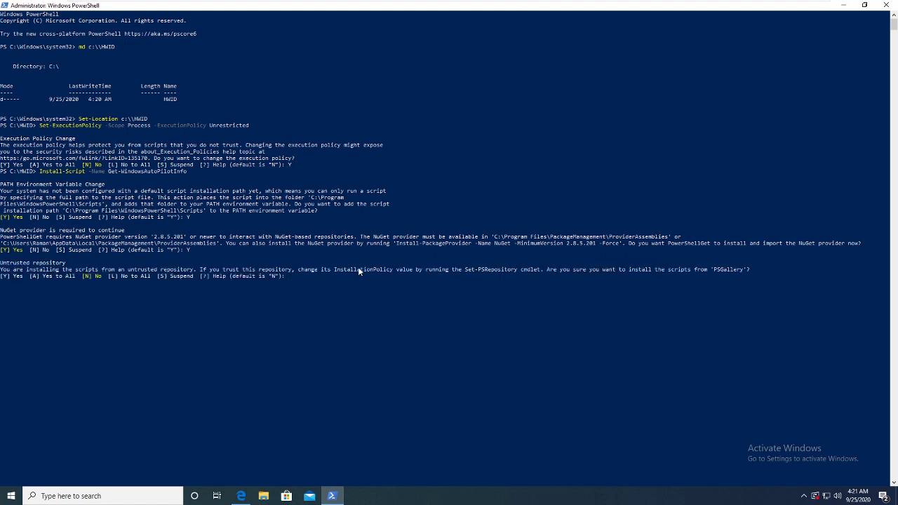
text(Y)
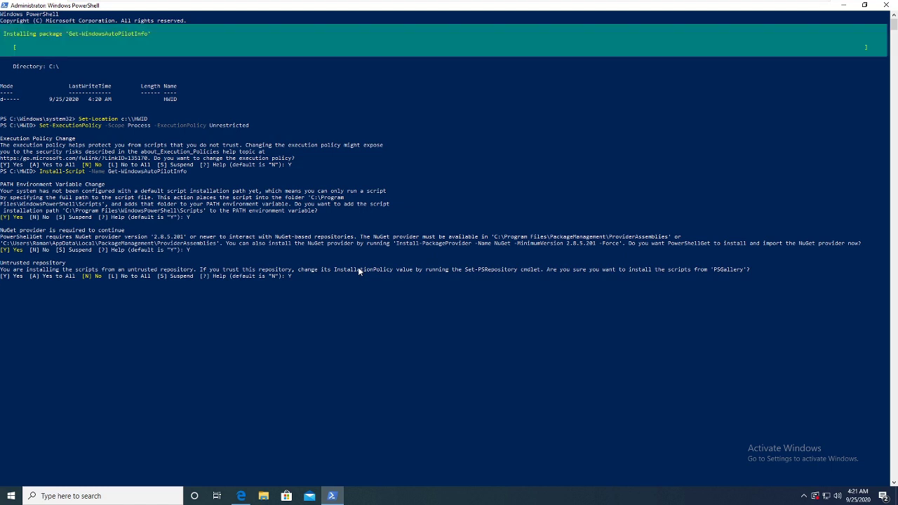
key(ctrl+v)
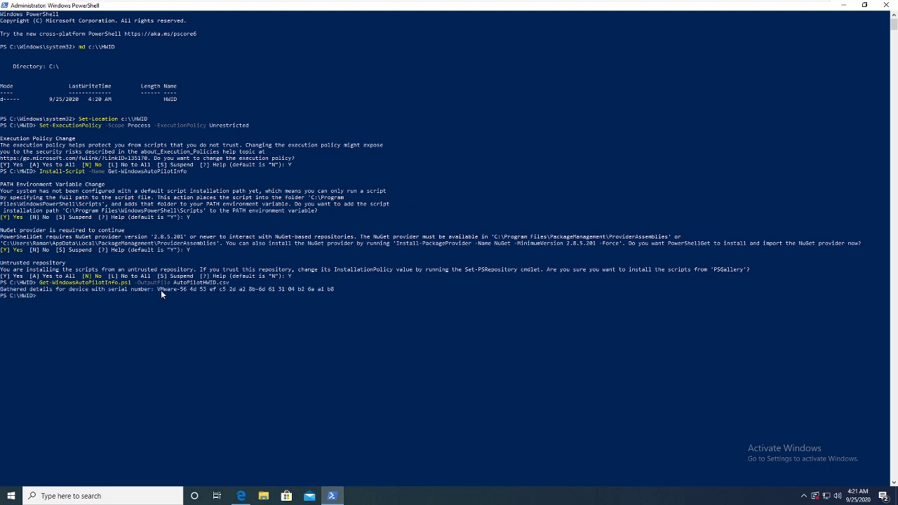
Step: Copy the device's full serial number from the PowerShell output
drag(160, 290, 275, 290)
drag(332, 289, 342, 290)
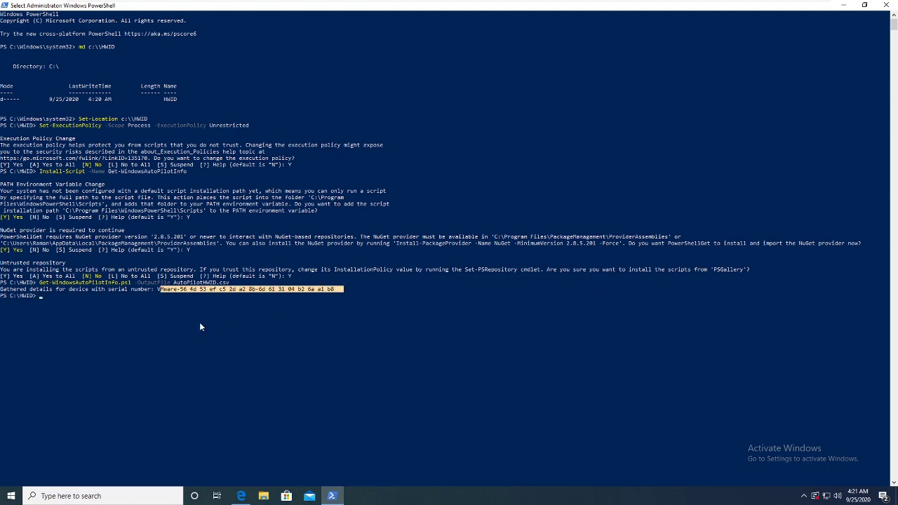
right_click(200, 322)
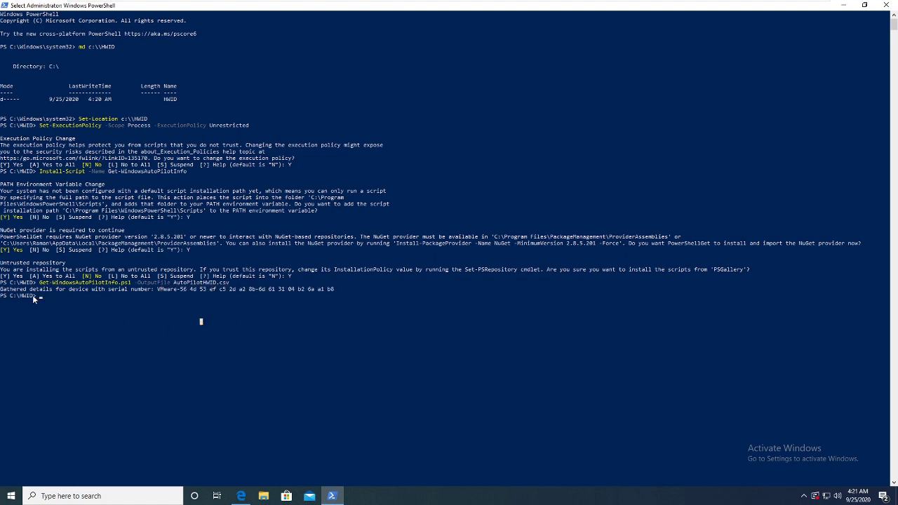
Step: Copy AutoPilotHWID.csv from C:\HWID, then close Explorer and minimize the VMware window
click(264, 498)
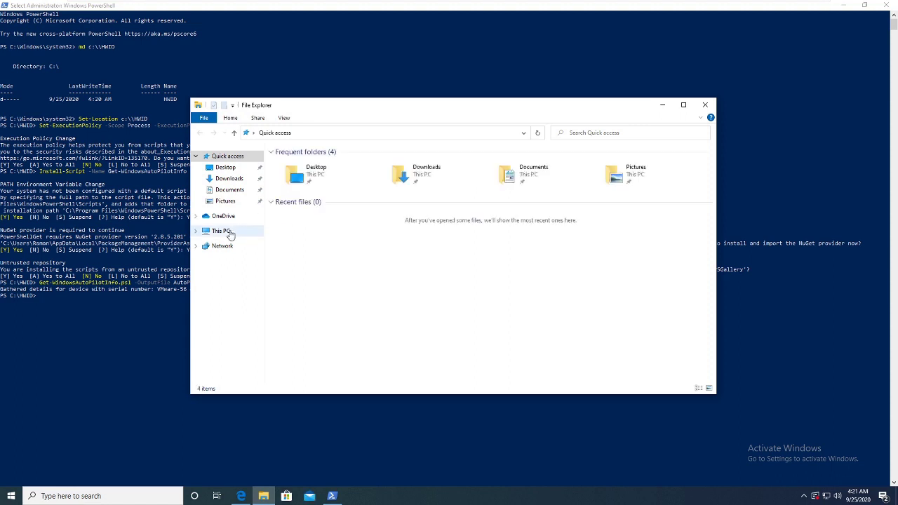
click(222, 232)
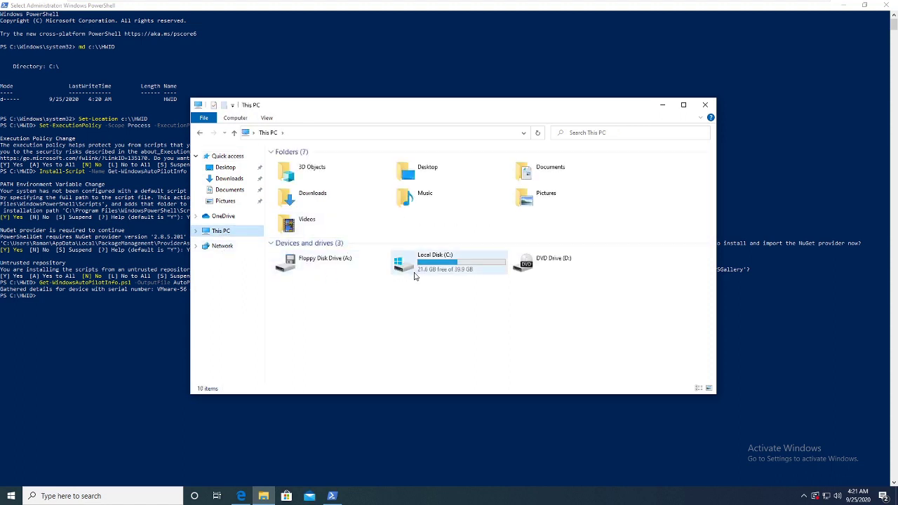
double_click(414, 274)
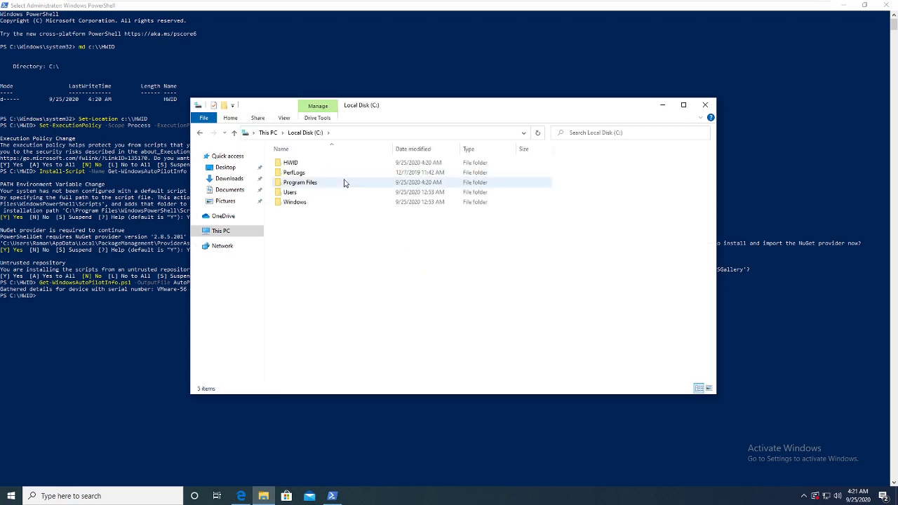
double_click(311, 165)
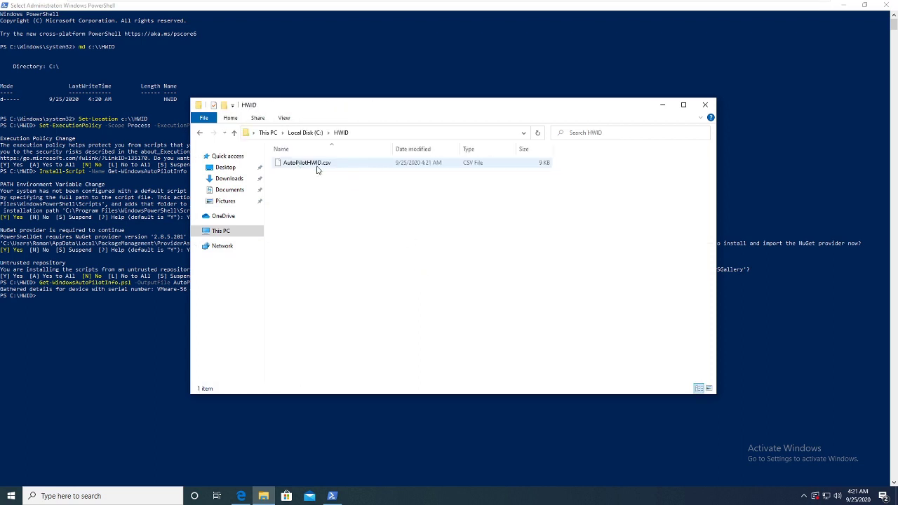
click(317, 169)
right_click(318, 168)
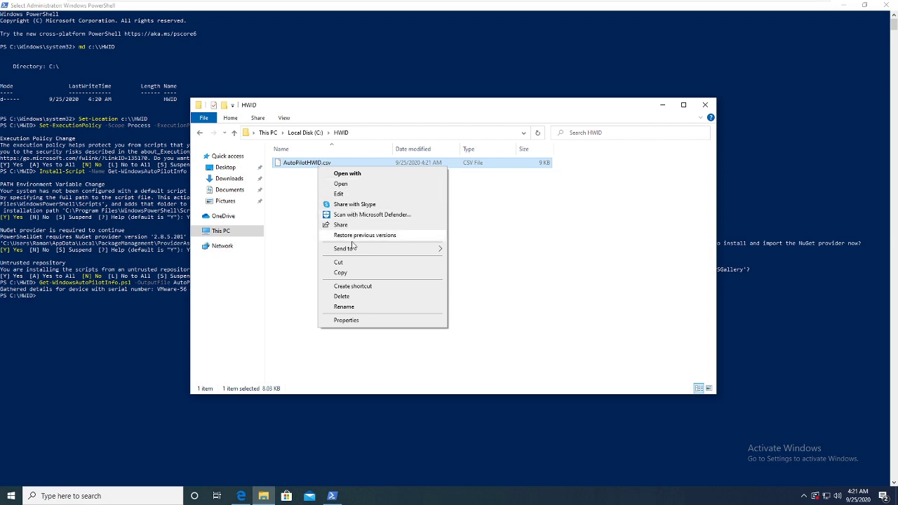
click(351, 273)
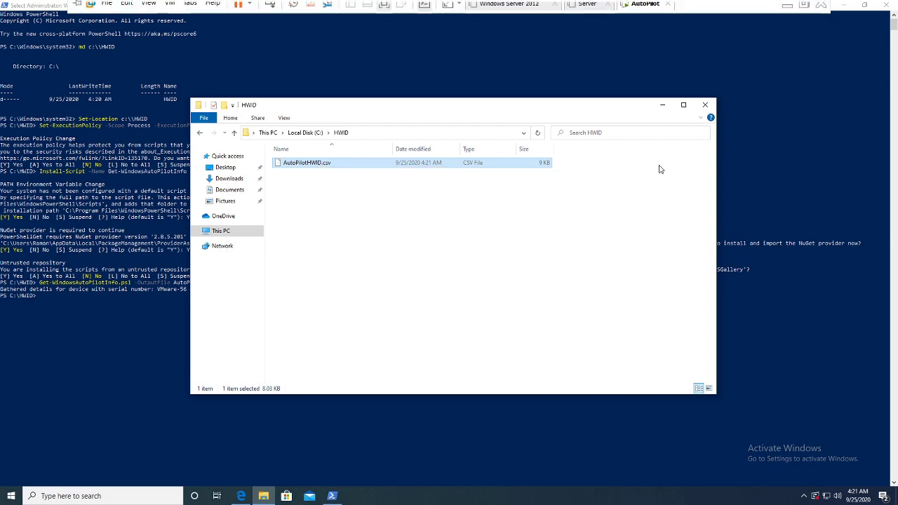
click(708, 106)
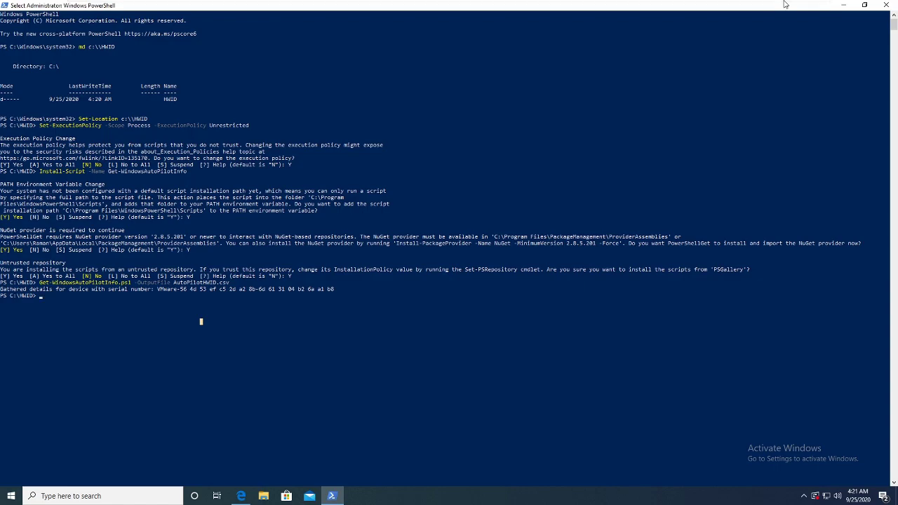
click(788, 14)
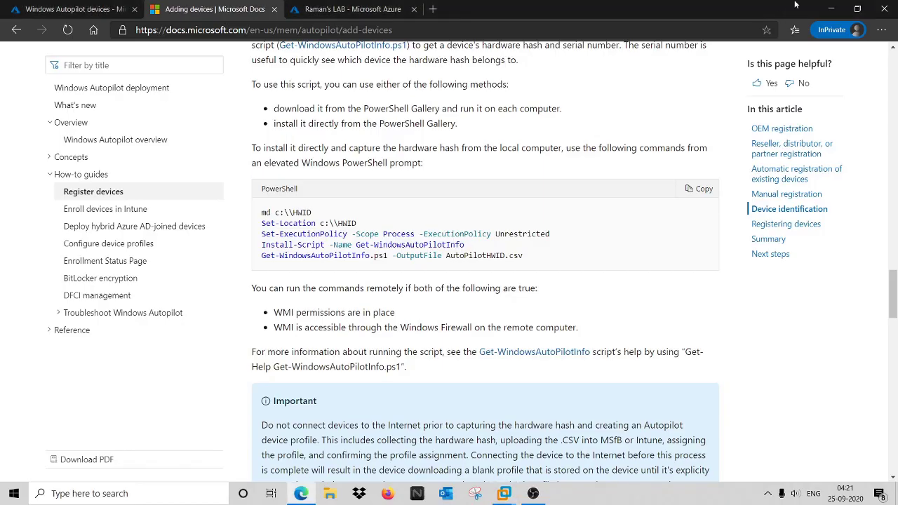
Step: Paste AutoPilotHWID.csv onto the host desktop and return to the Windows Autopilot devices page
click(826, 7)
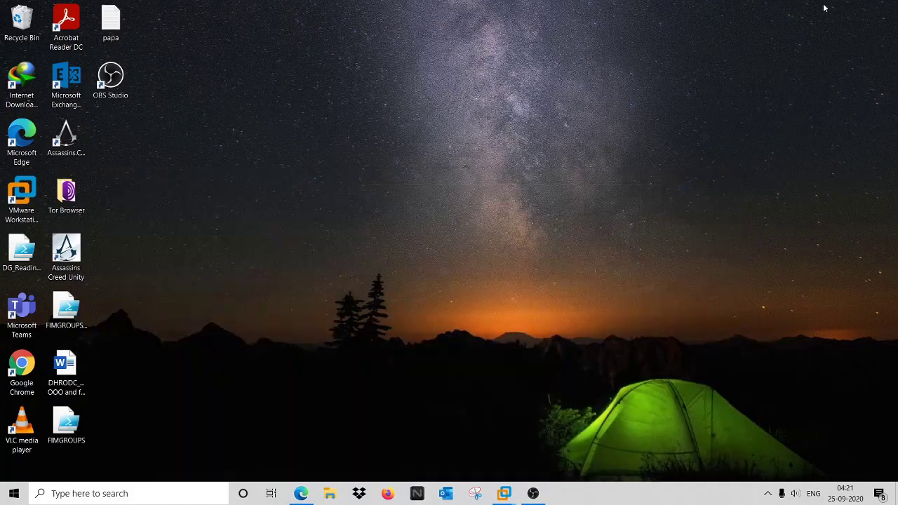
right_click(269, 214)
click(315, 266)
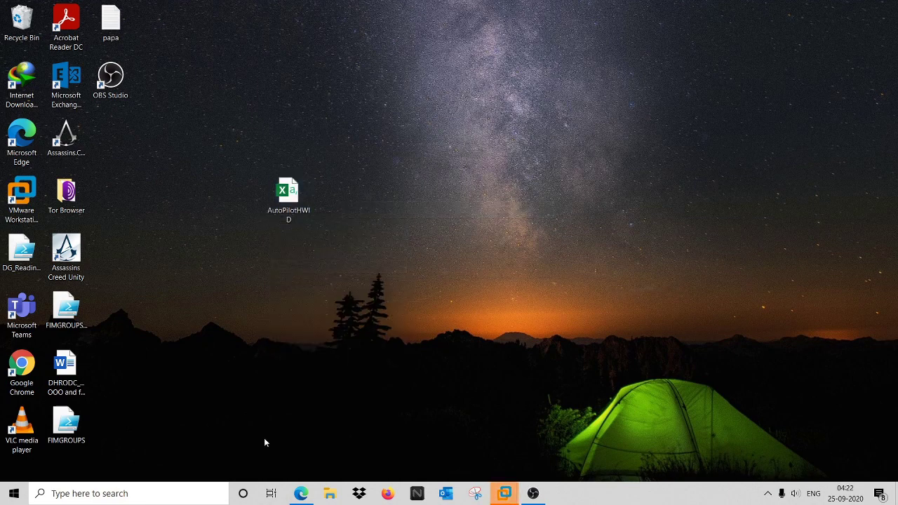
click(300, 494)
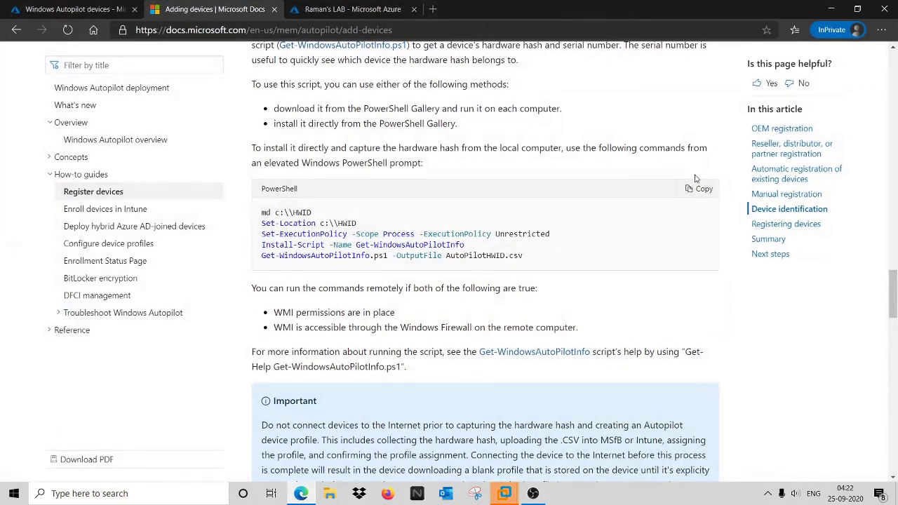
click(347, 9)
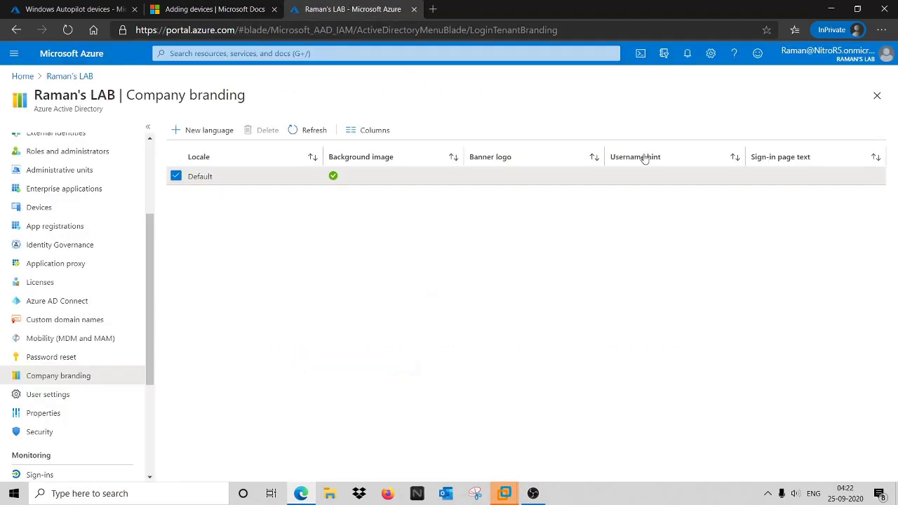
click(70, 9)
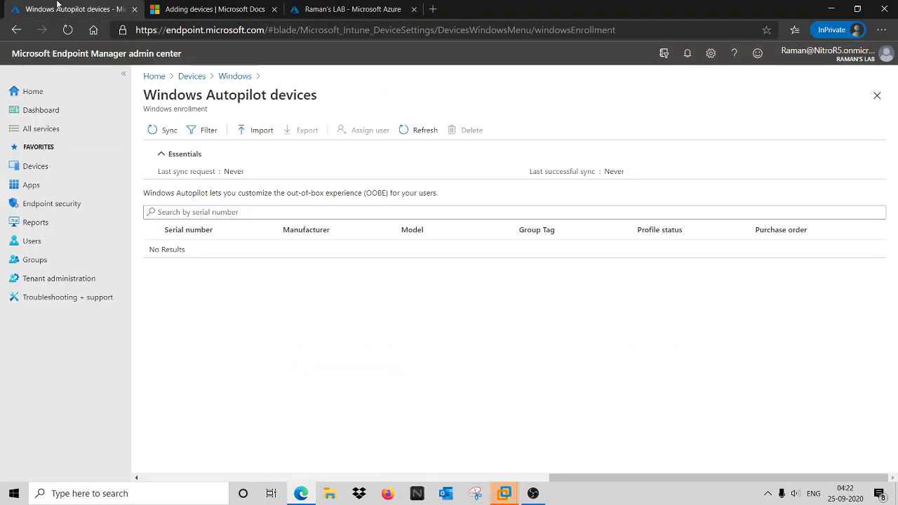
Step: Choose Desktop\AutoPilotHWID.csv as the Autopilot device import file
click(249, 130)
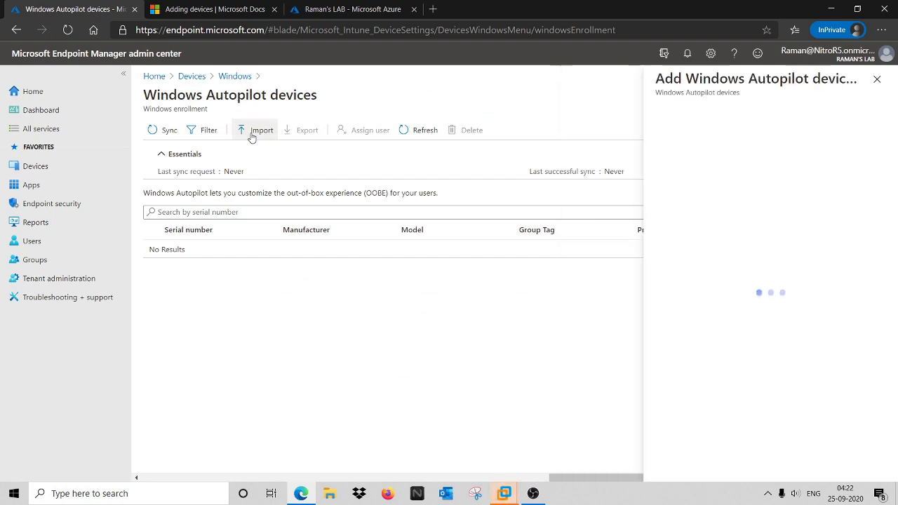
click(879, 214)
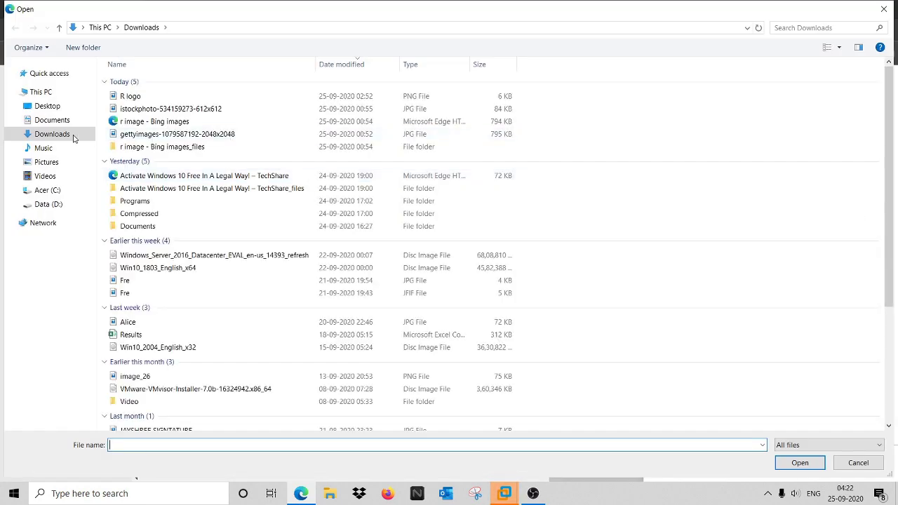
click(50, 122)
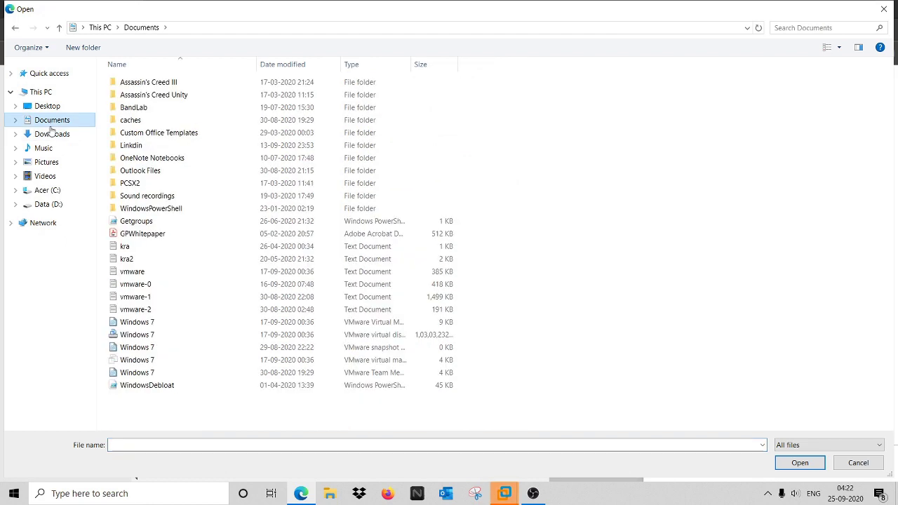
click(60, 110)
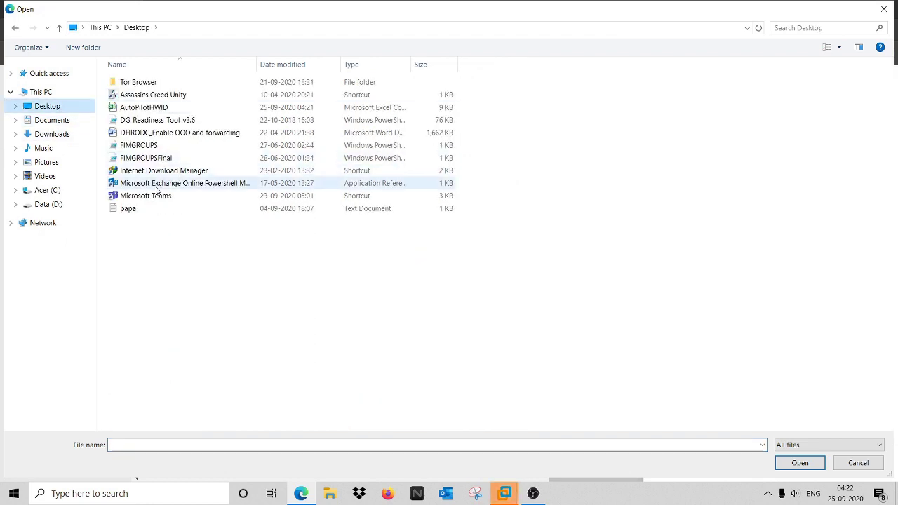
double_click(162, 107)
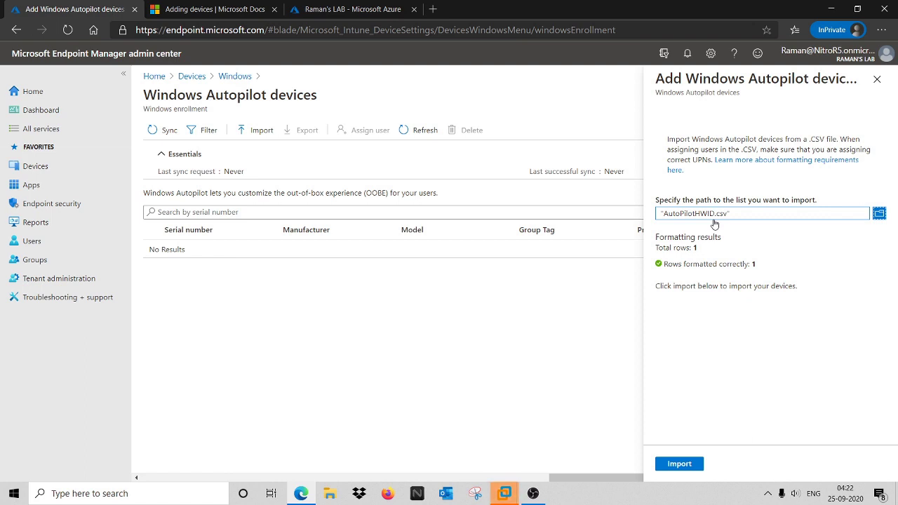
Step: Import the CSV, then select the VMware Virtual Platform device and widen the Serial number column
click(687, 463)
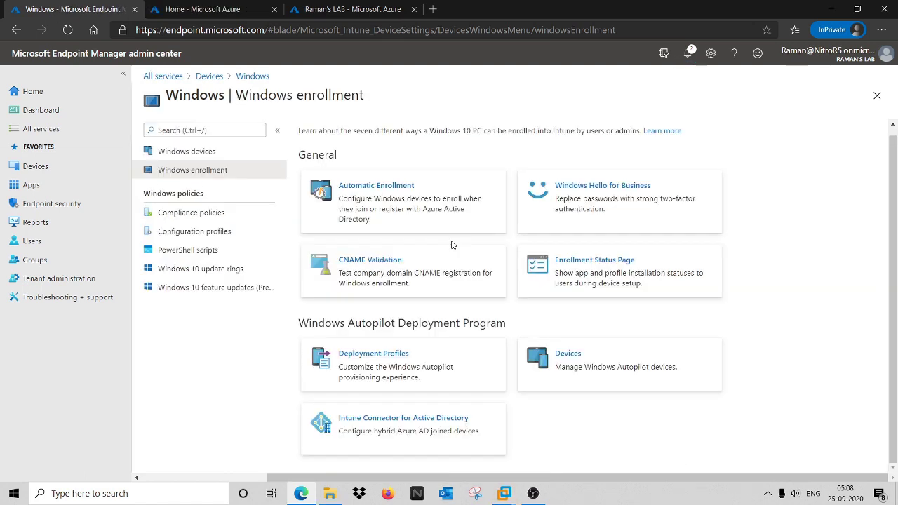
click(577, 365)
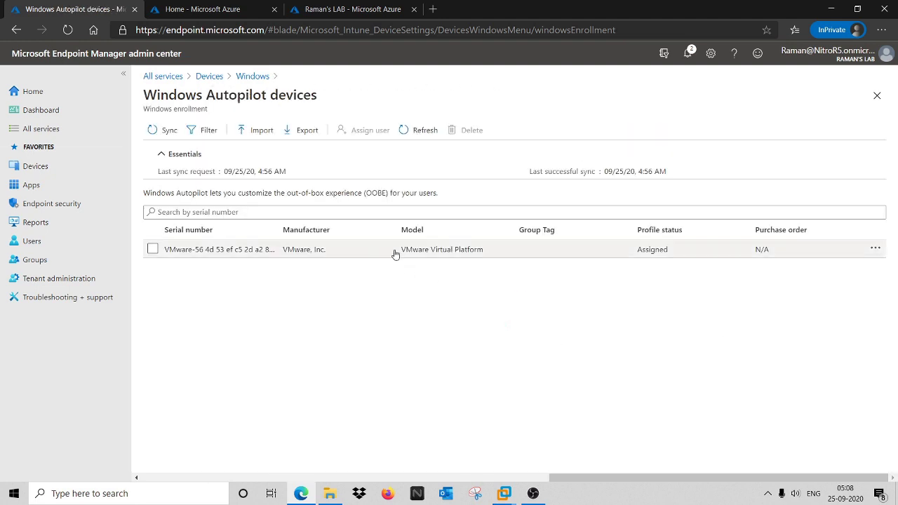
click(151, 250)
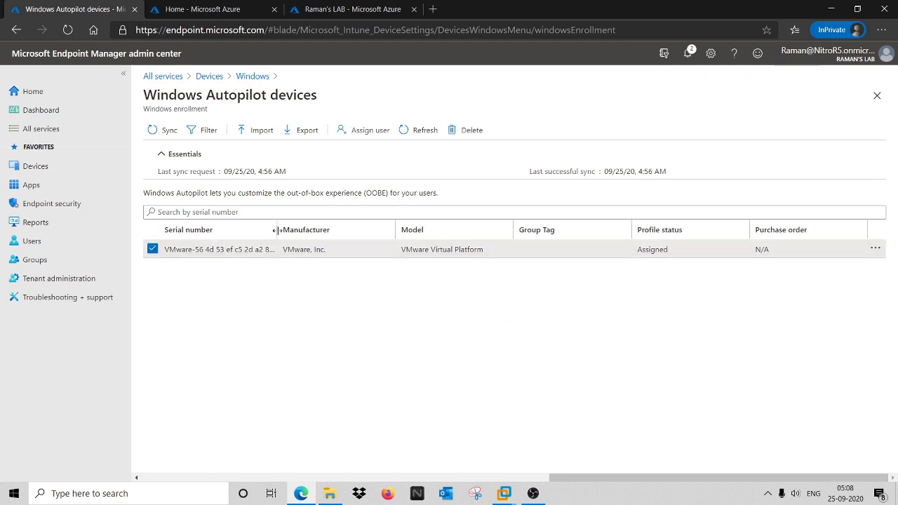
drag(278, 230, 319, 229)
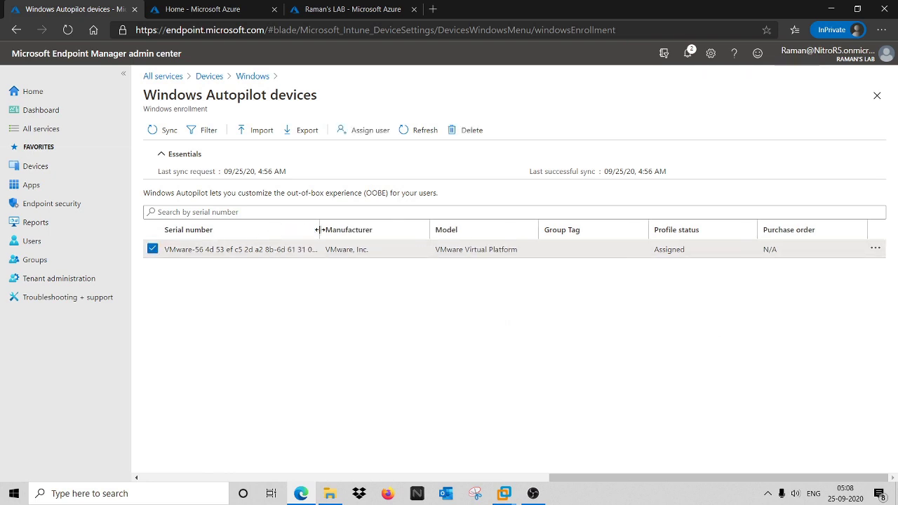
drag(319, 98, 147, 99)
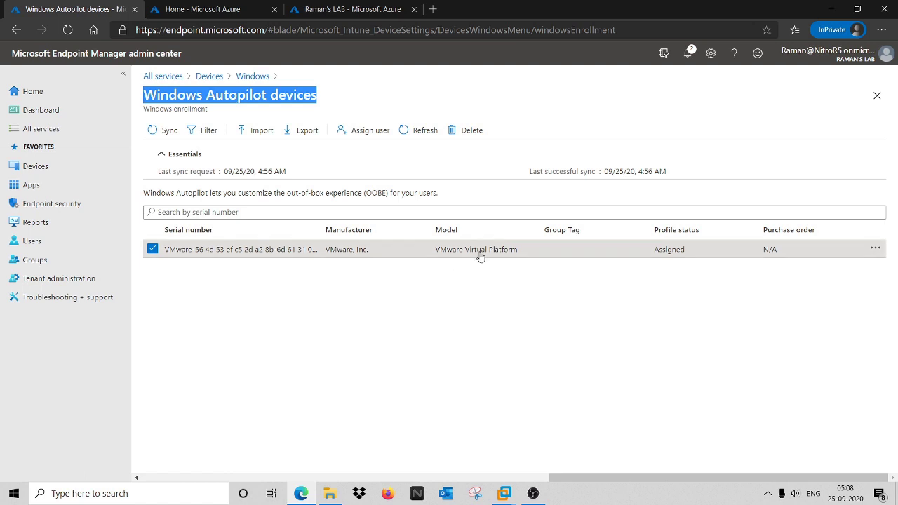
Step: Review the VMware device's properties pane and close it
click(411, 310)
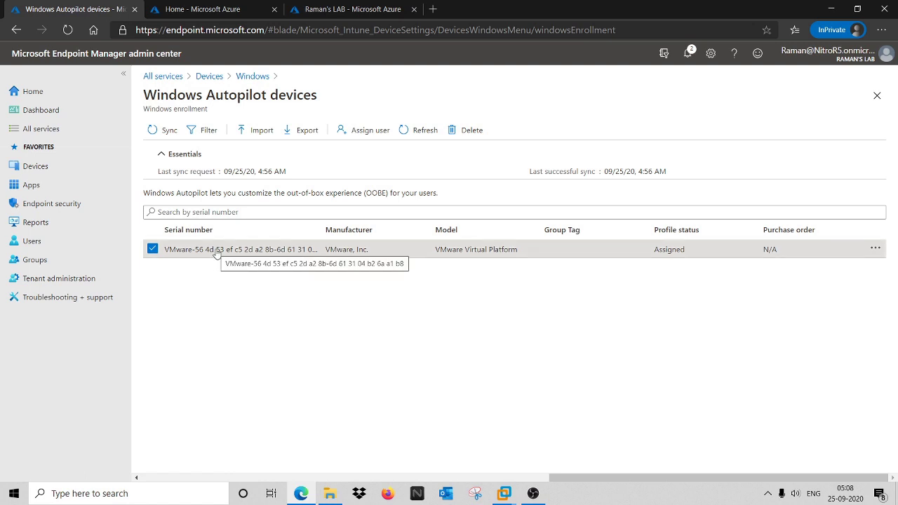
click(217, 252)
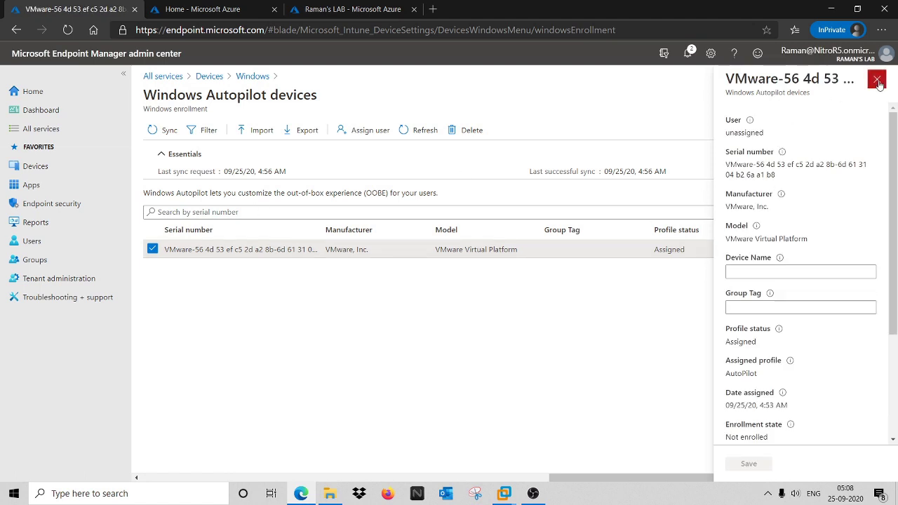
scroll(869, 216, down, 3)
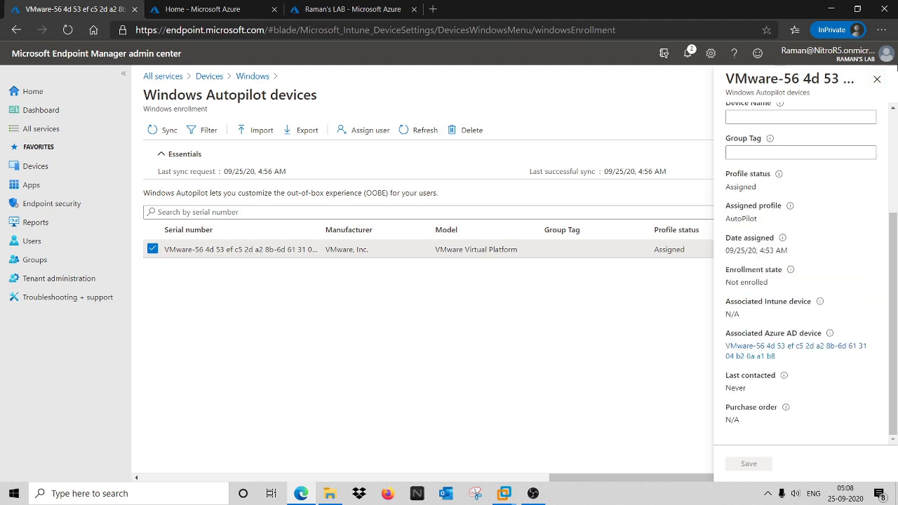
click(877, 84)
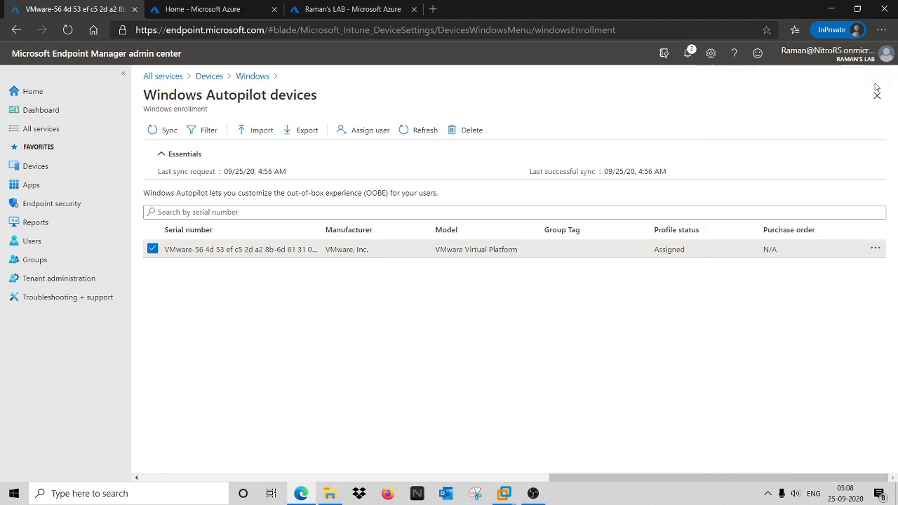
Step: Assign a user to the VMware Autopilot device and save the update
click(360, 137)
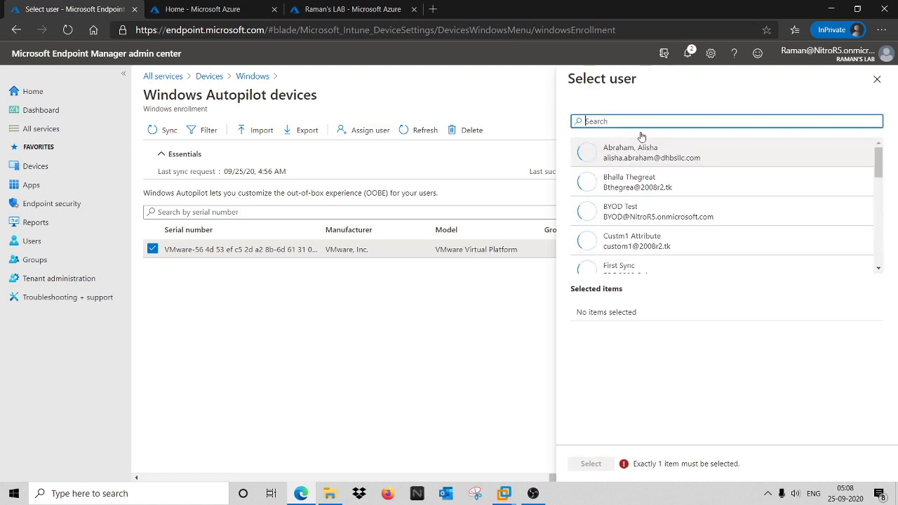
scroll(672, 168, down, 1)
scroll(673, 175, down, 2)
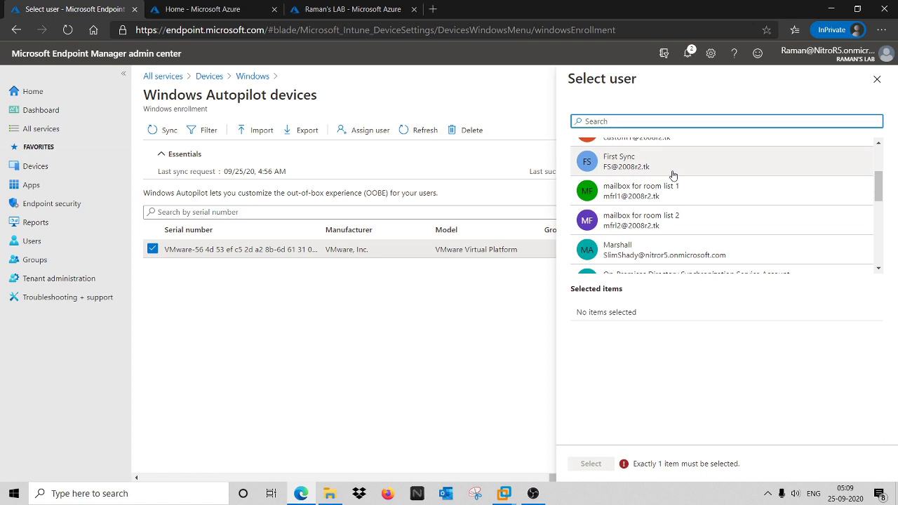
scroll(673, 175, down, 1)
scroll(672, 175, down, 1)
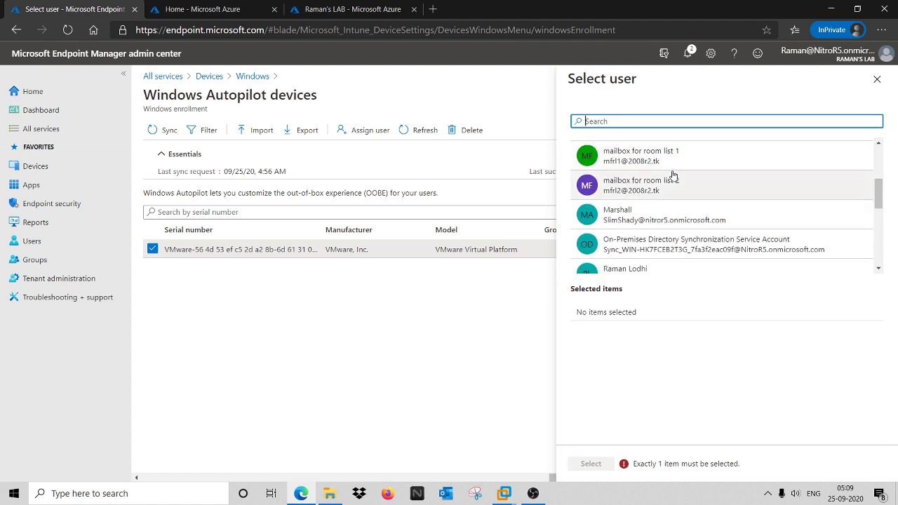
click(627, 220)
click(592, 465)
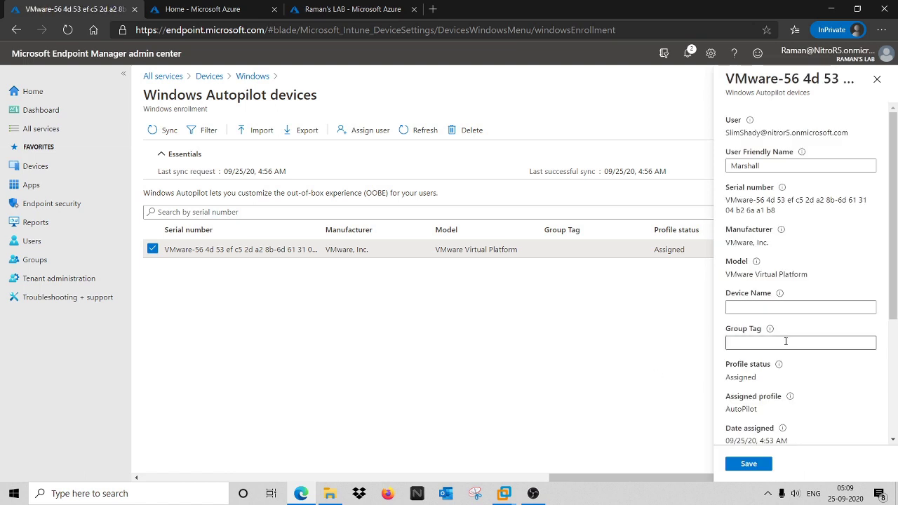
scroll(780, 298, down, 3)
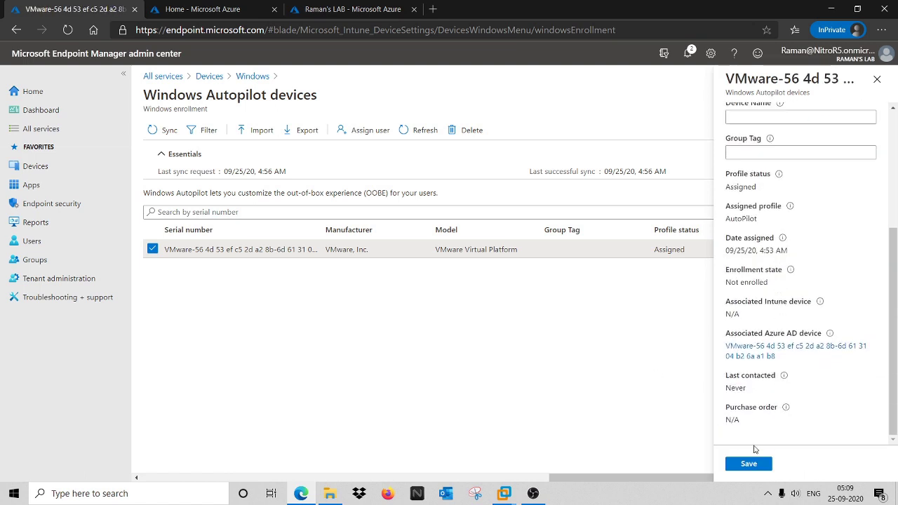
click(757, 464)
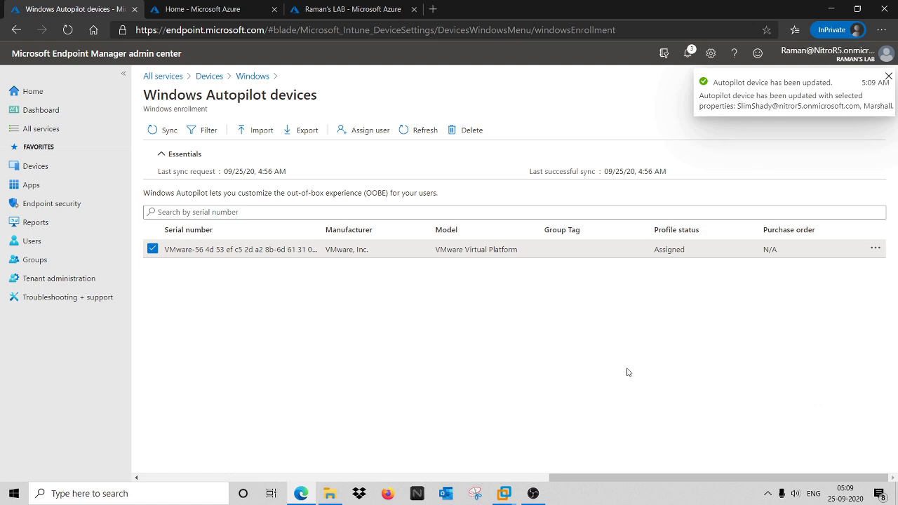
Step: Review the VMware device's details (AutoPilot profile, Assigned, Not enrolled) and close the pane
click(210, 250)
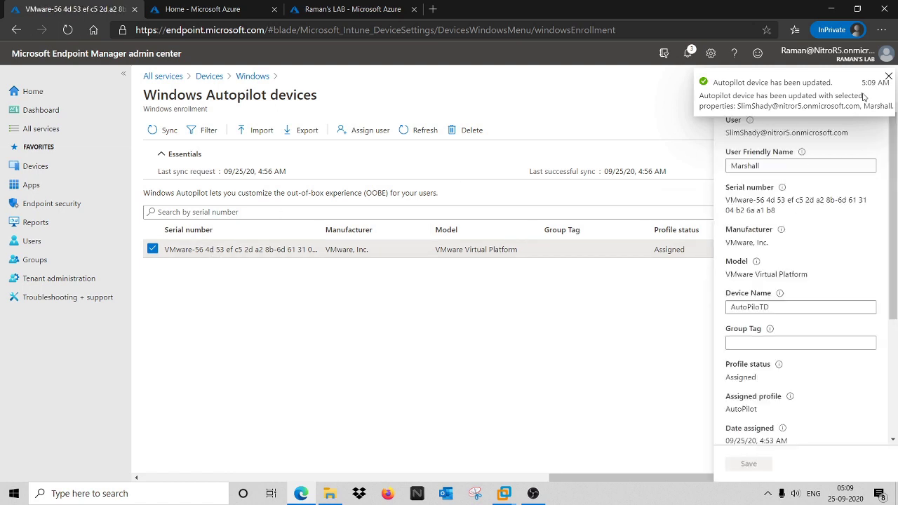
click(890, 78)
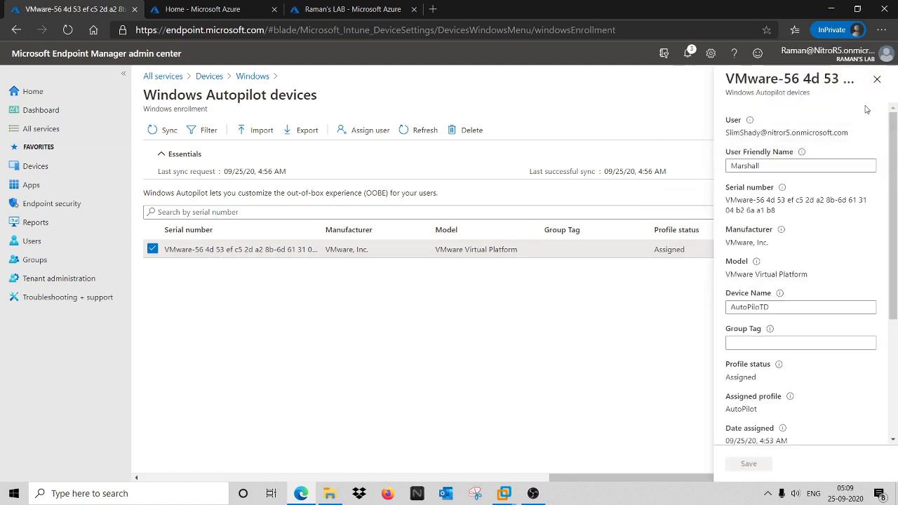
click(878, 90)
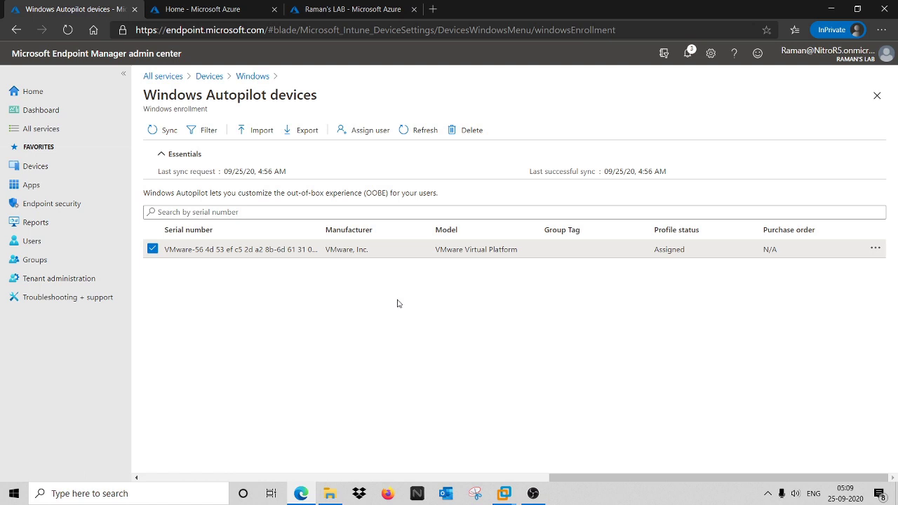
click(266, 249)
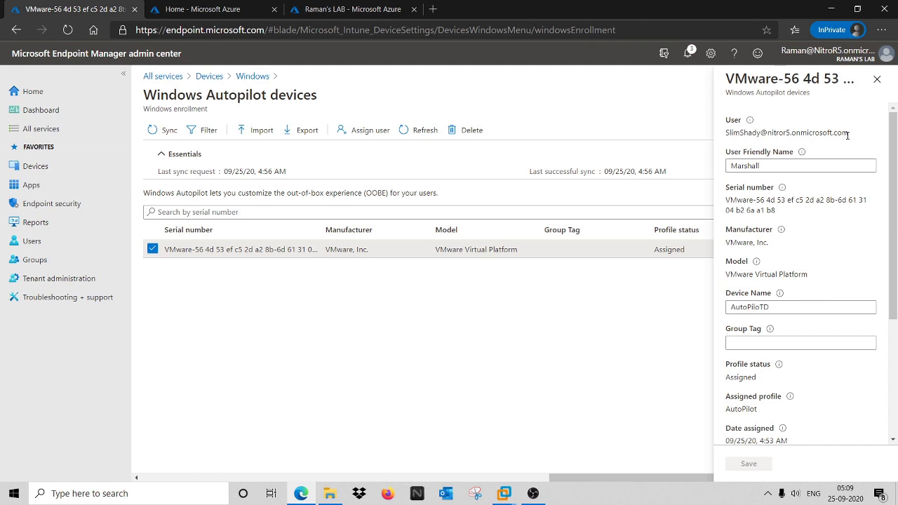
scroll(818, 221, down, 3)
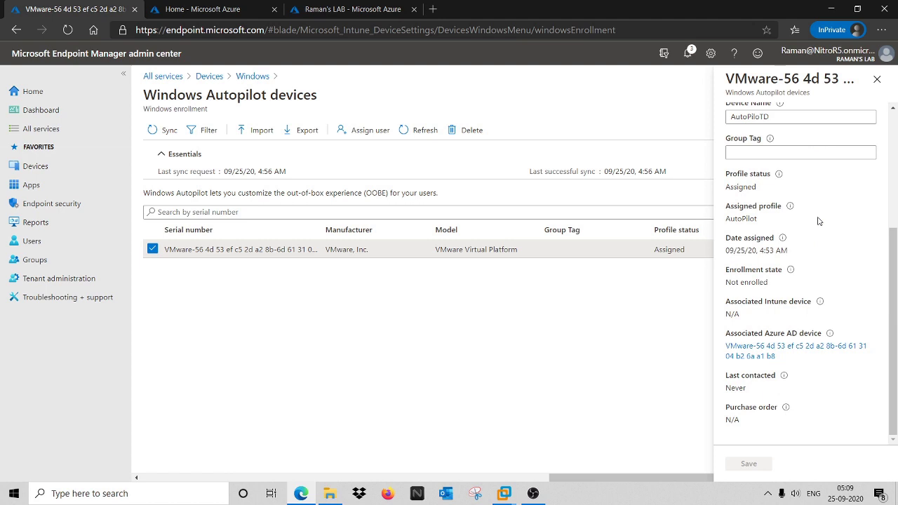
scroll(818, 221, up, 3)
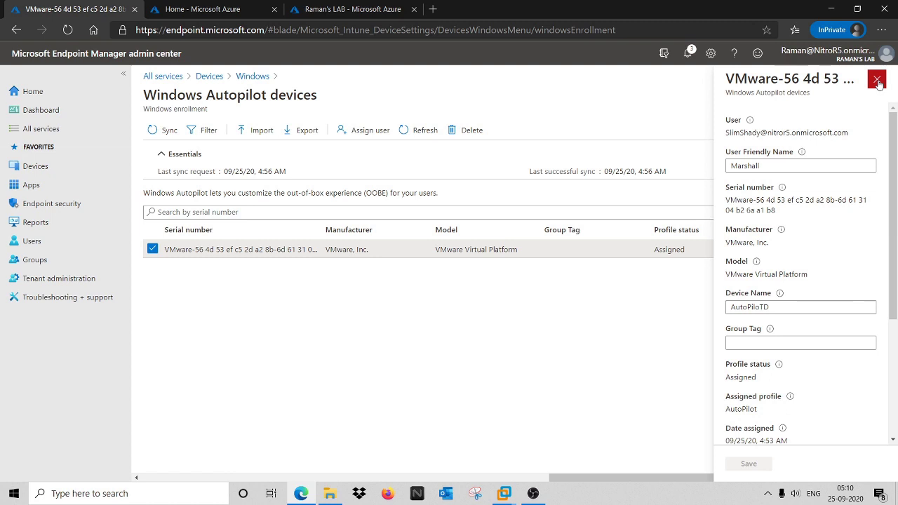
click(877, 81)
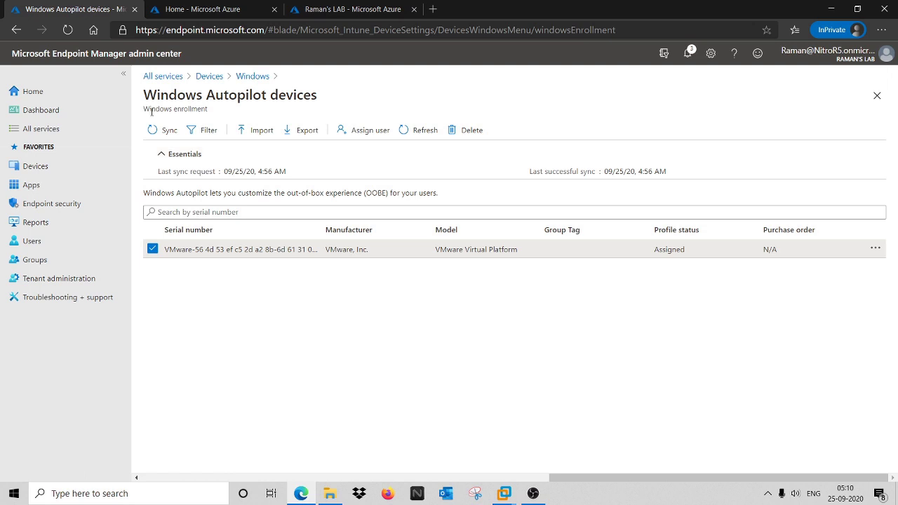
Step: Go to Devices > Windows > Windows enrollment > Deployment Profiles and open the AutoPilot profile
click(209, 78)
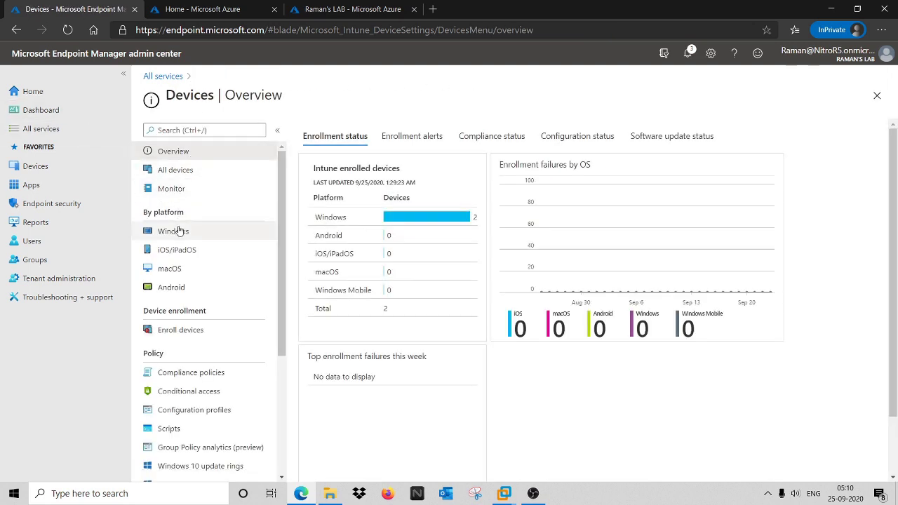
click(180, 231)
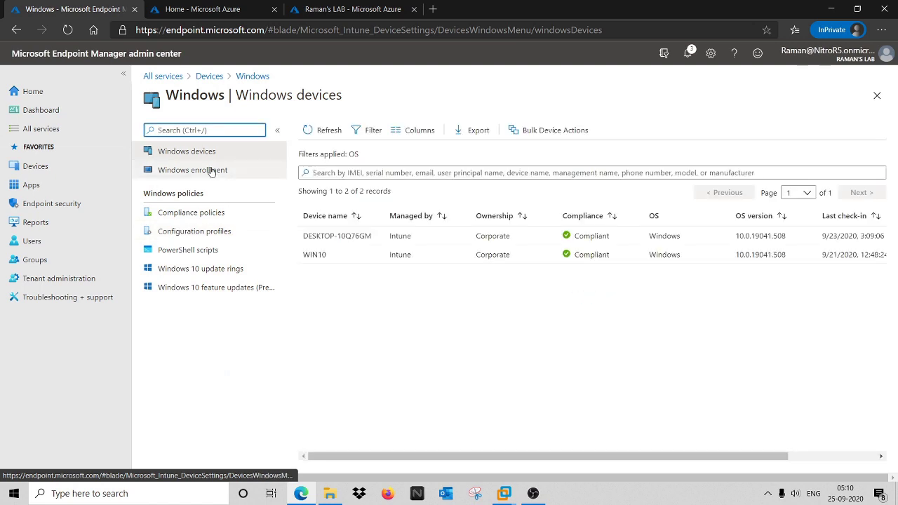
click(211, 172)
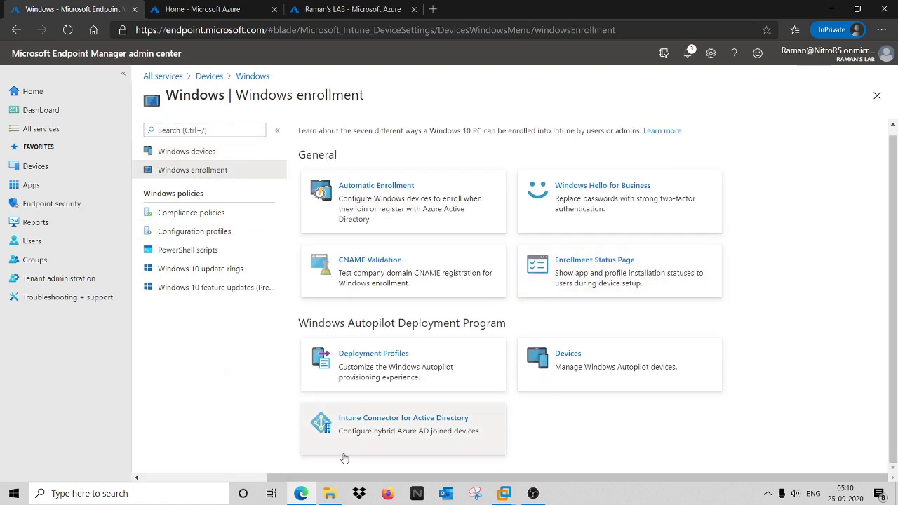
click(391, 357)
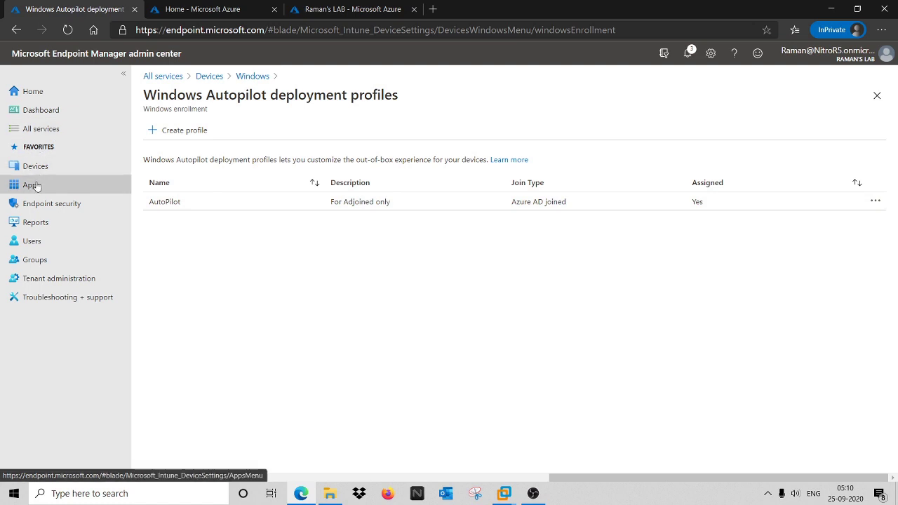
click(59, 168)
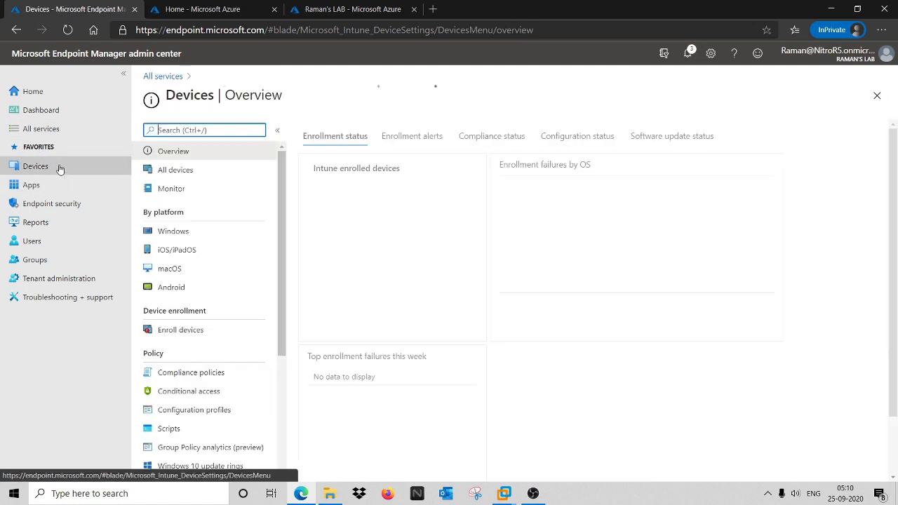
click(189, 231)
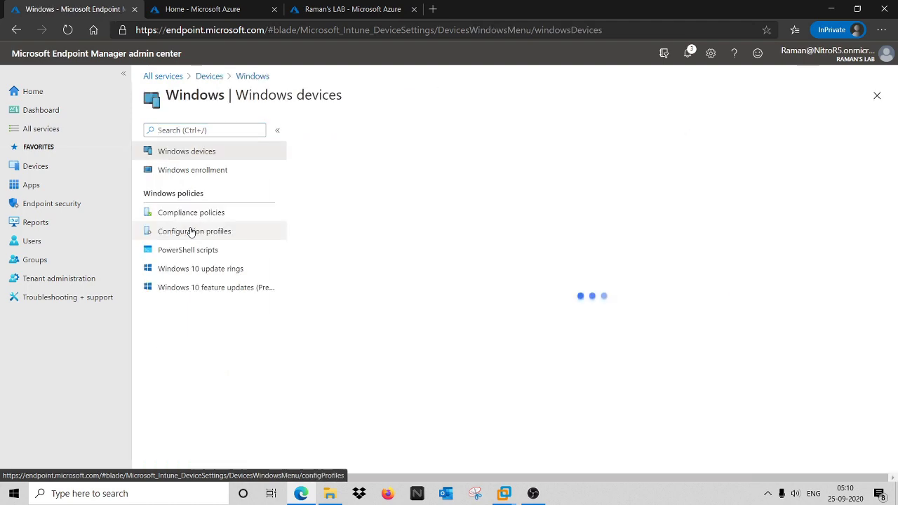
click(190, 171)
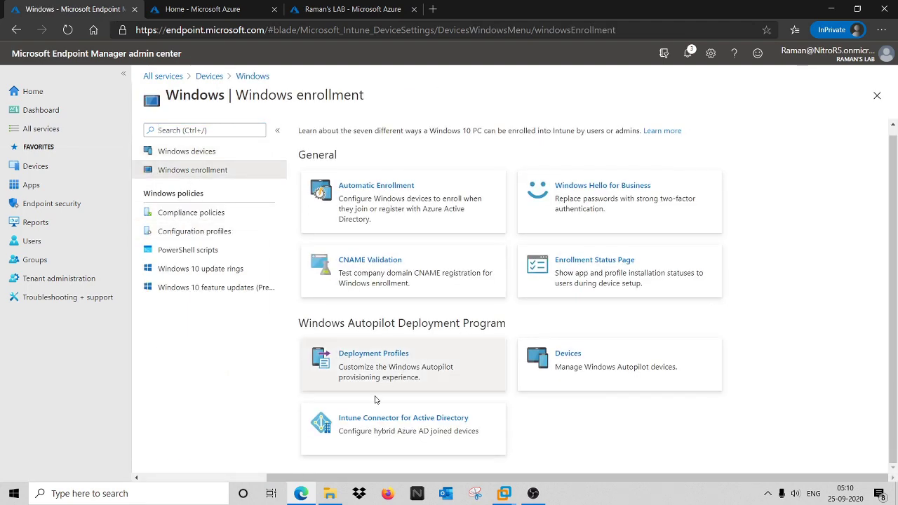
click(395, 360)
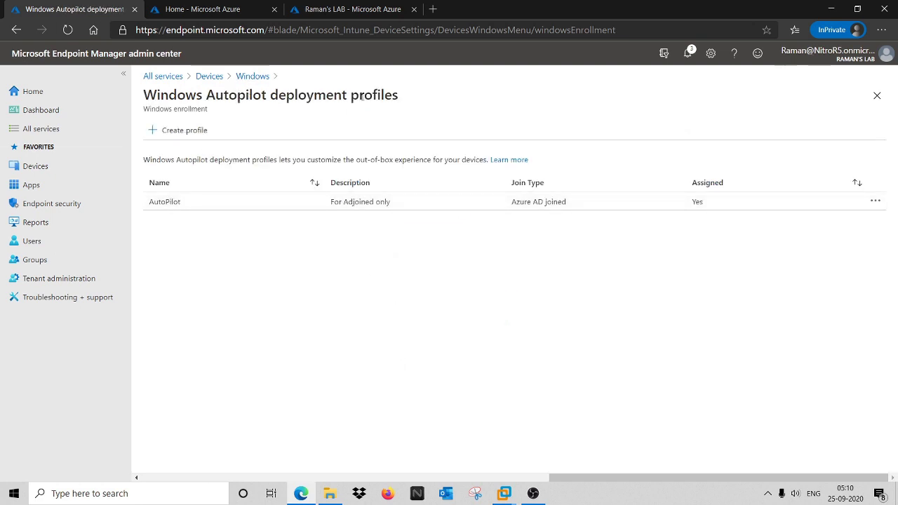
drag(401, 96, 143, 96)
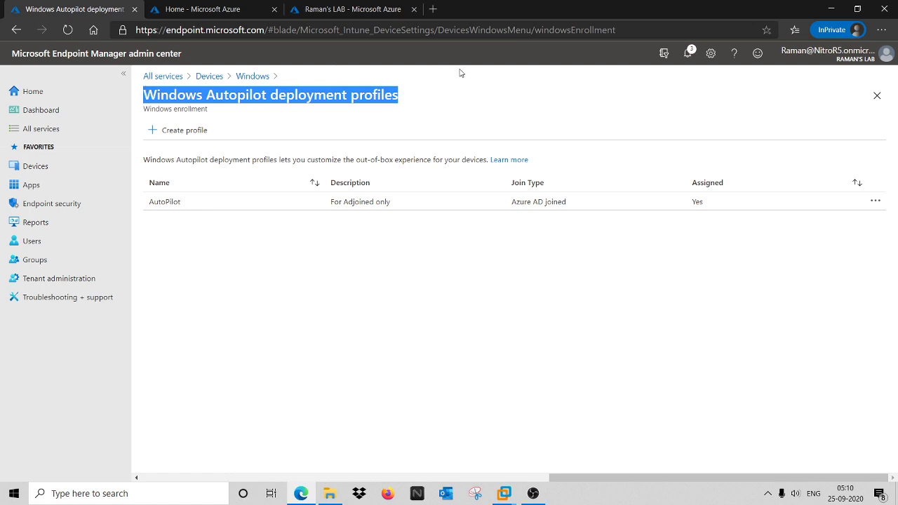
click(170, 205)
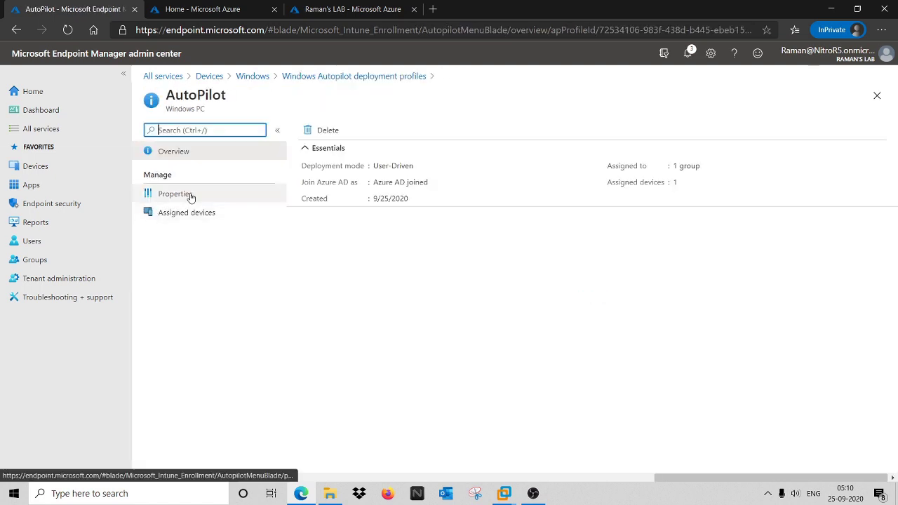
Step: Review the profile's Basics: Azure AD joined and User-Driven deployment mode
click(191, 196)
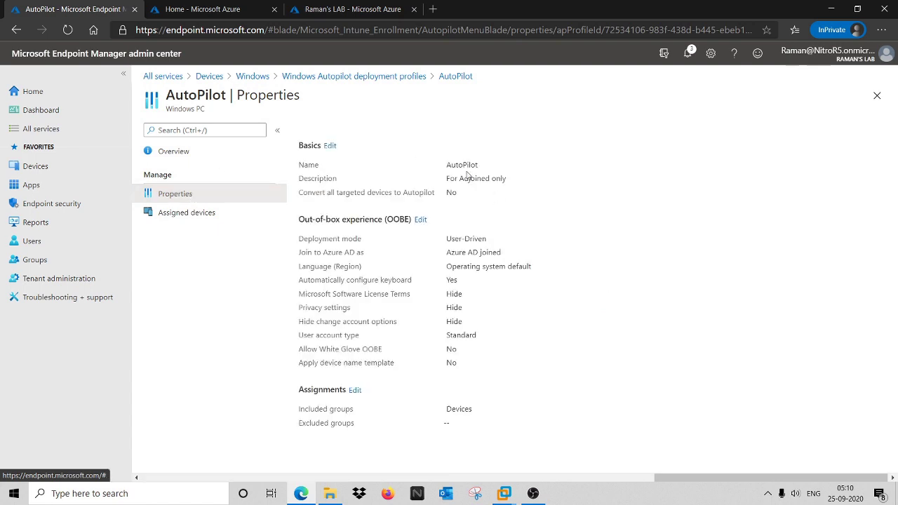
drag(511, 179, 433, 185)
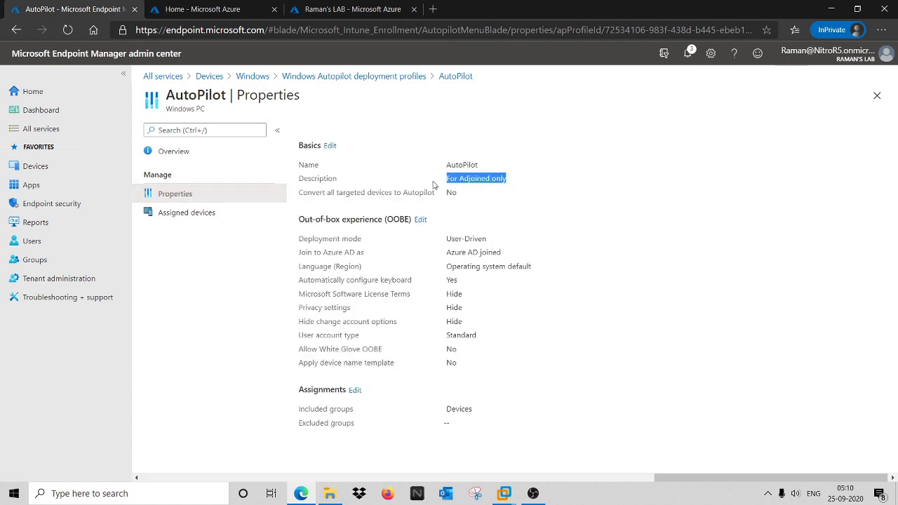
click(571, 231)
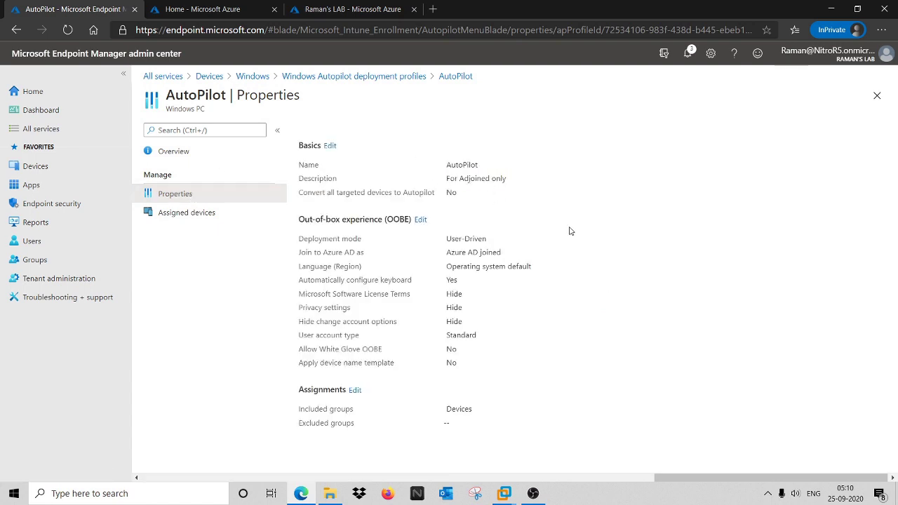
drag(489, 242, 430, 247)
click(541, 233)
Step: Check the OOBE settings, noting Microsoft Software License Terms set to Hide
drag(412, 294, 298, 144)
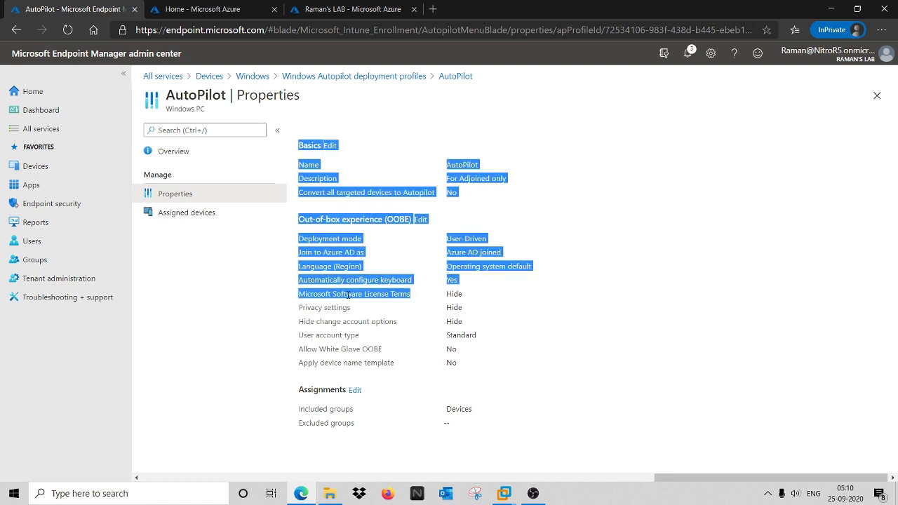
mouse_move(348, 294)
mouse_down()
mouse_move(415, 304)
mouse_move(399, 304)
mouse_move(419, 294)
mouse_move(347, 294)
mouse_up()
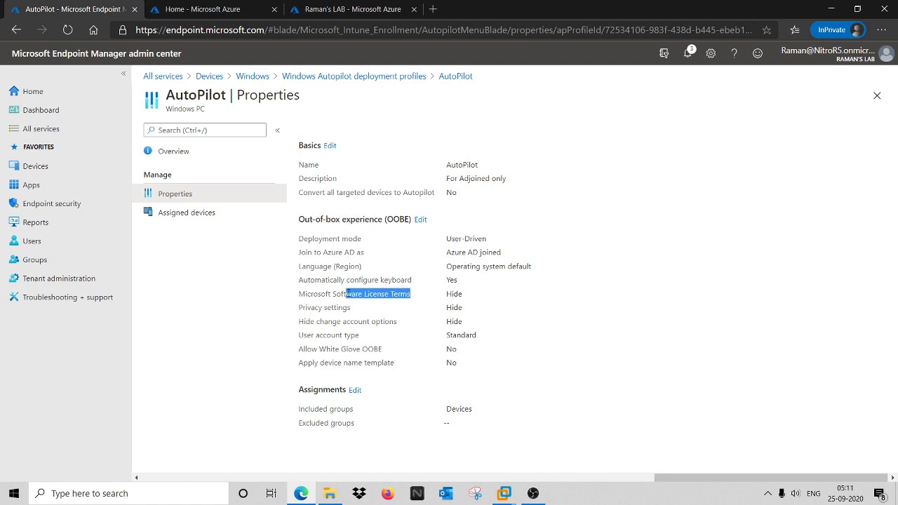
mouse_move(446, 300)
mouse_down()
mouse_move(464, 297)
mouse_move(445, 297)
mouse_up()
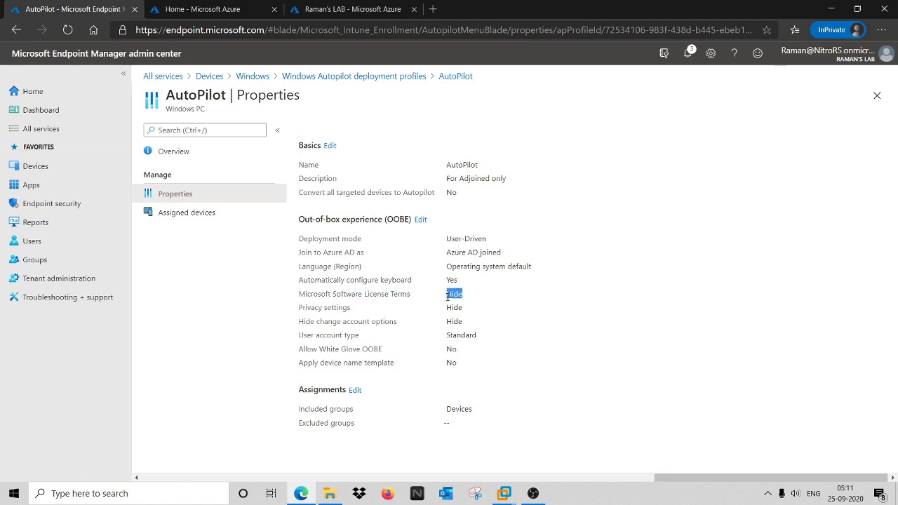
click(556, 282)
drag(352, 294, 413, 295)
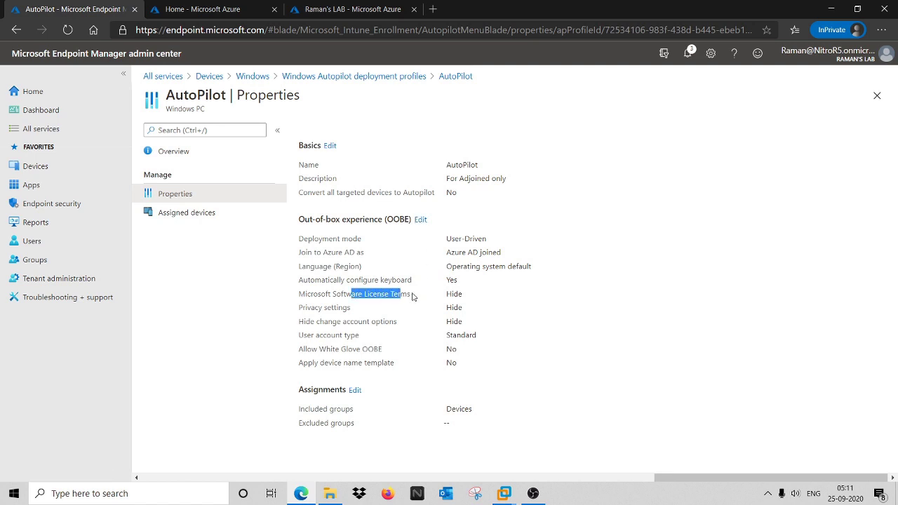
click(553, 292)
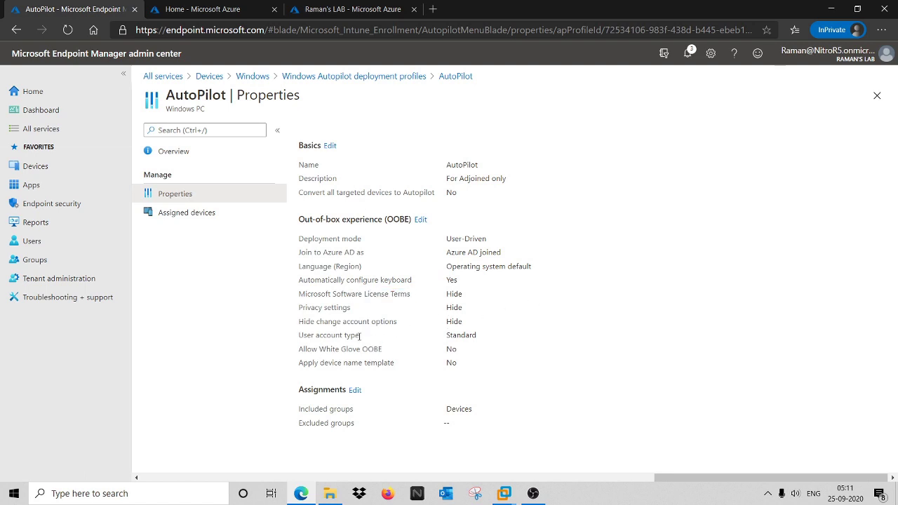
Step: Confirm the Standard user account type and the included group Devices
drag(353, 336, 359, 336)
click(488, 338)
drag(356, 411, 295, 416)
click(295, 416)
drag(474, 411, 443, 414)
click(513, 387)
Step: Check the profile's assigned devices, then open the Devices group's member list under Groups
click(183, 215)
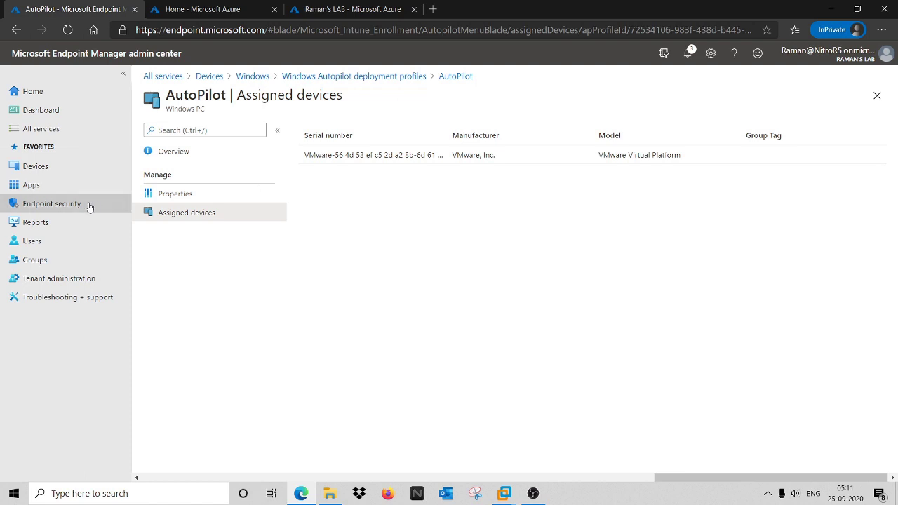
click(46, 260)
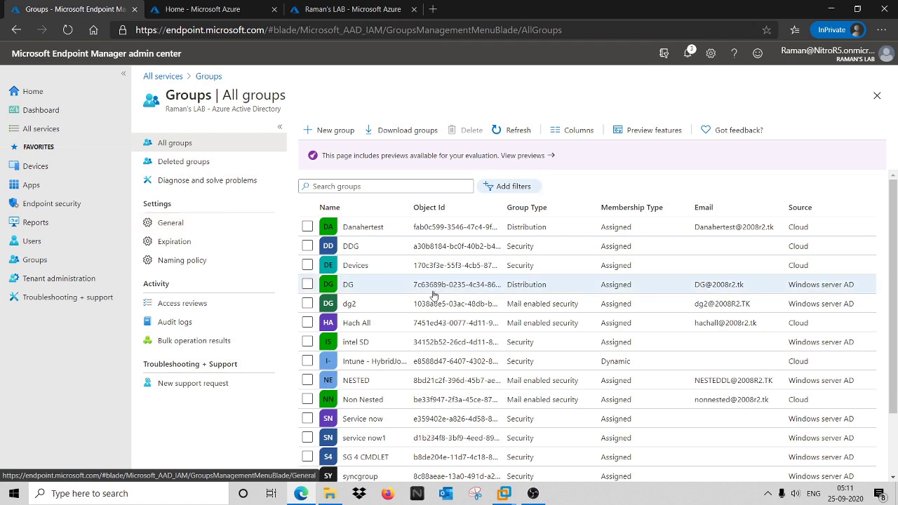
scroll(421, 288, down, 1)
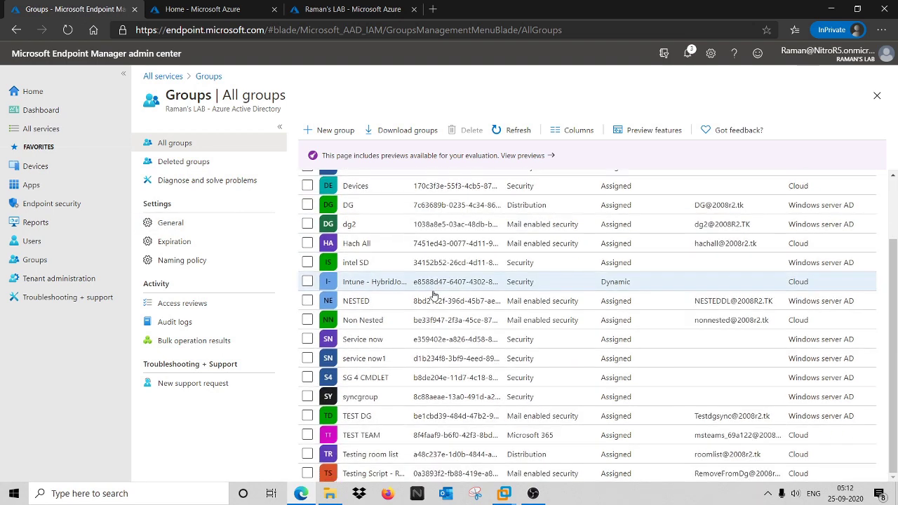
scroll(434, 295, up, 2)
click(355, 267)
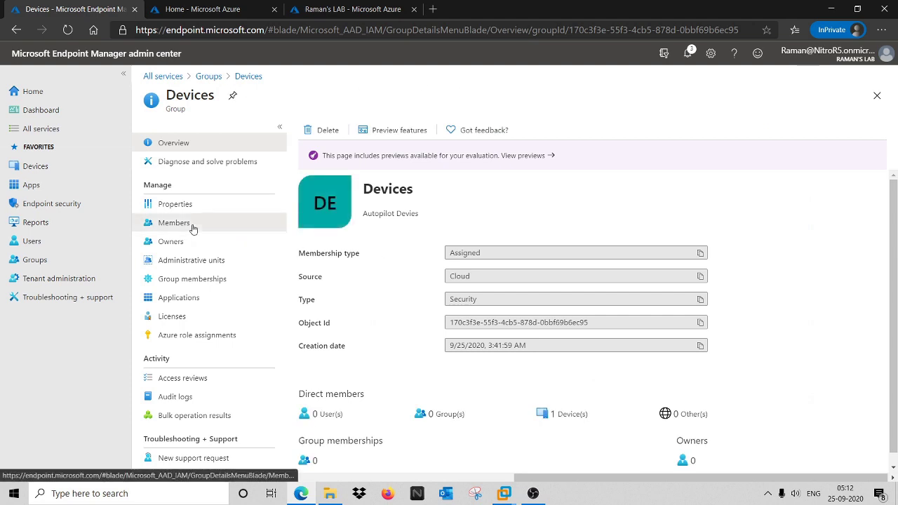
click(193, 225)
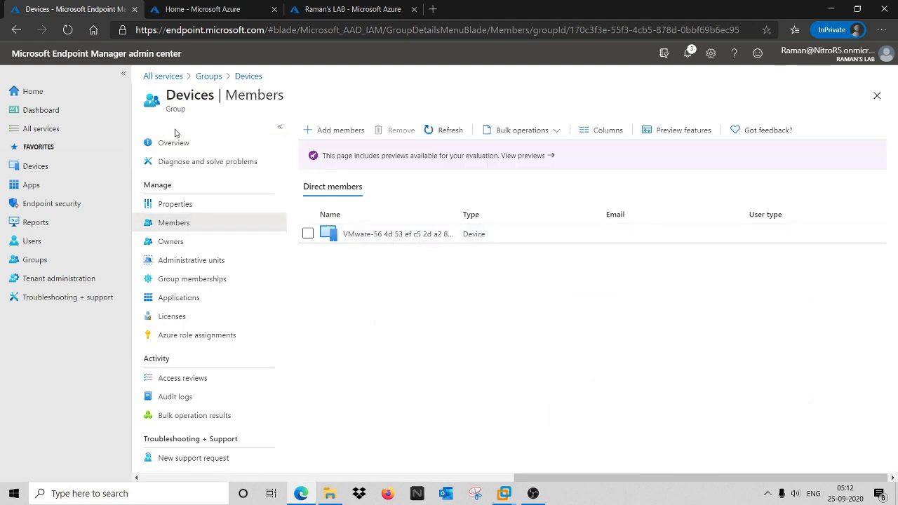
Step: Navigate back through Windows enrollment > Deployment Profiles to the AutoPilot profile
click(169, 77)
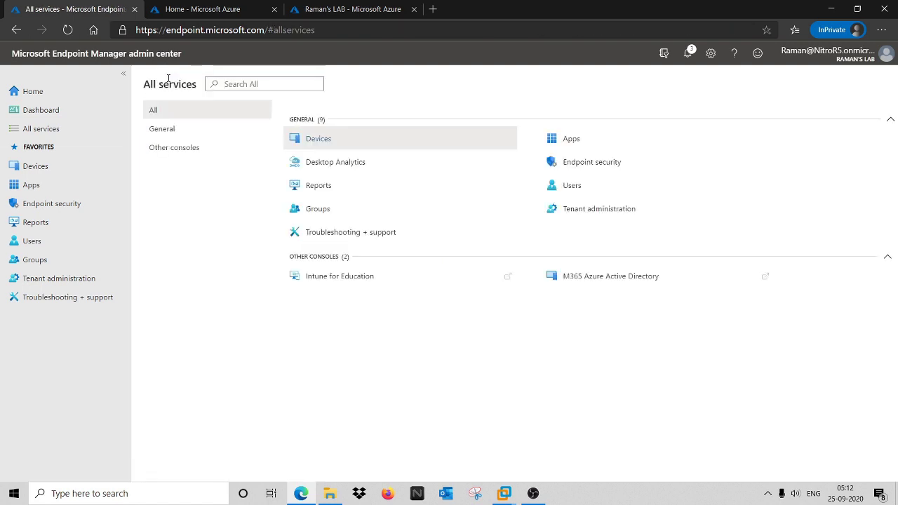
click(41, 166)
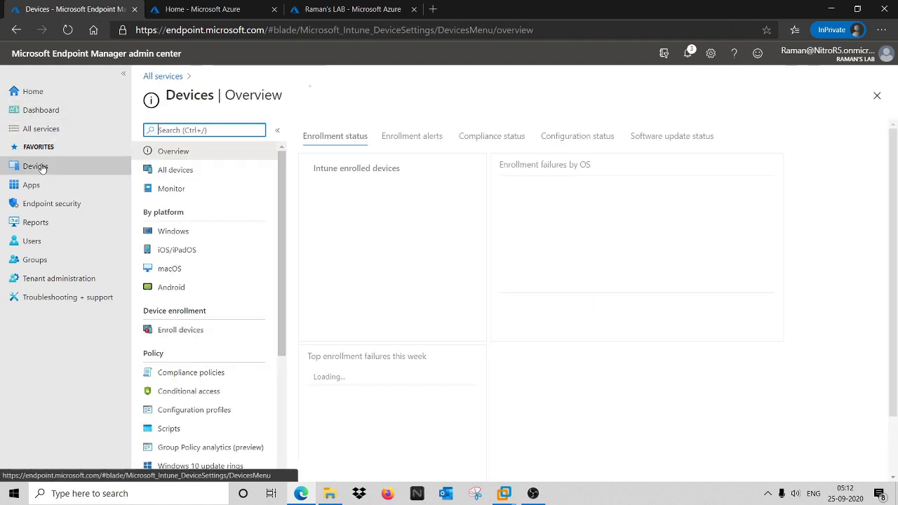
click(173, 231)
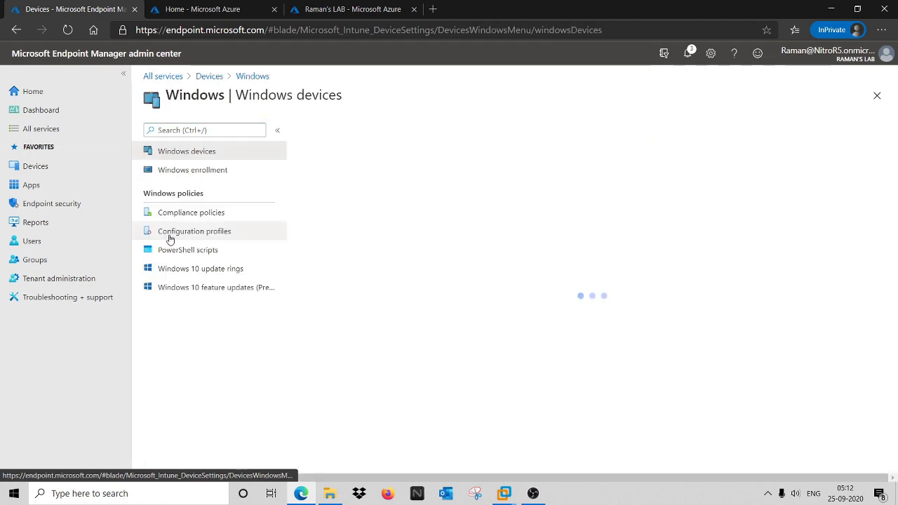
click(188, 171)
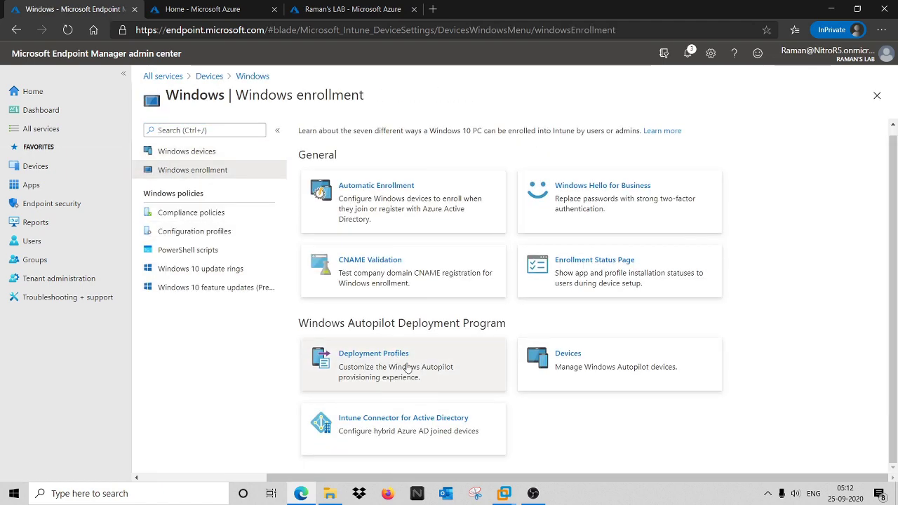
click(409, 369)
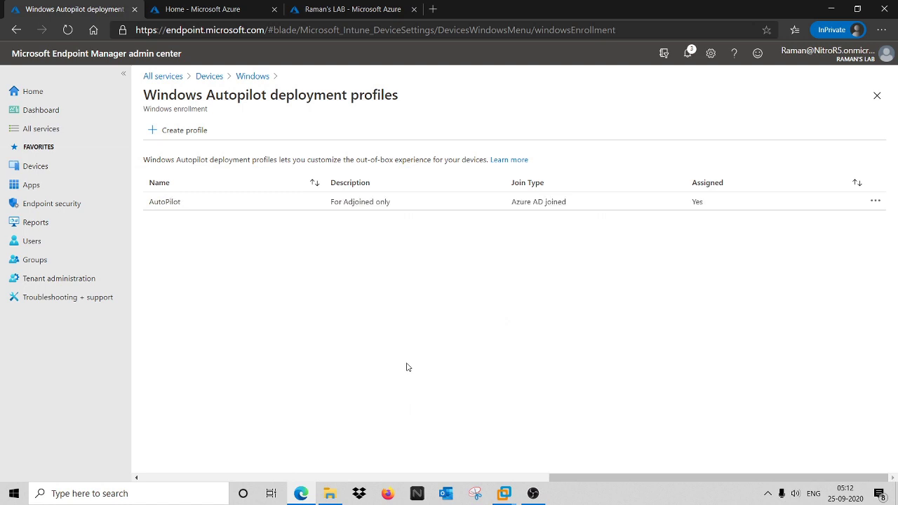
click(180, 202)
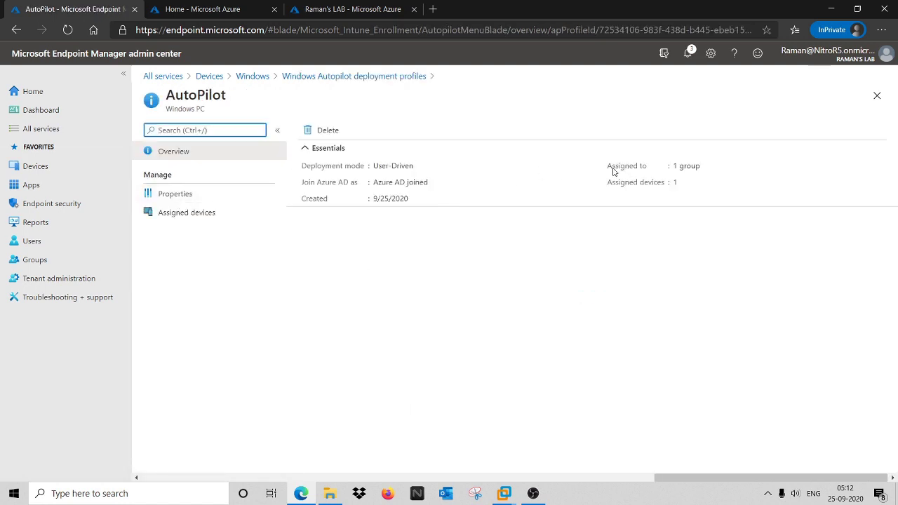
Step: Note the profile's one assigned group and device count, then list its assigned devices
click(705, 167)
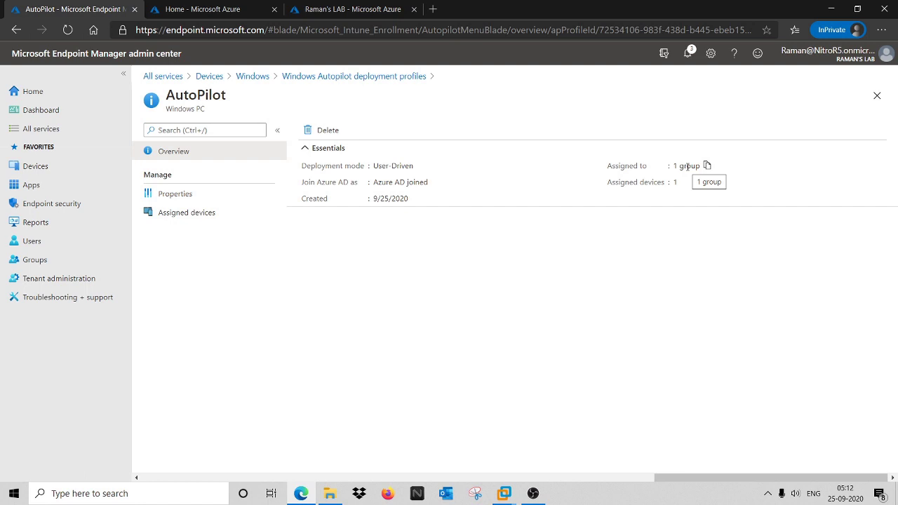
drag(673, 182, 623, 188)
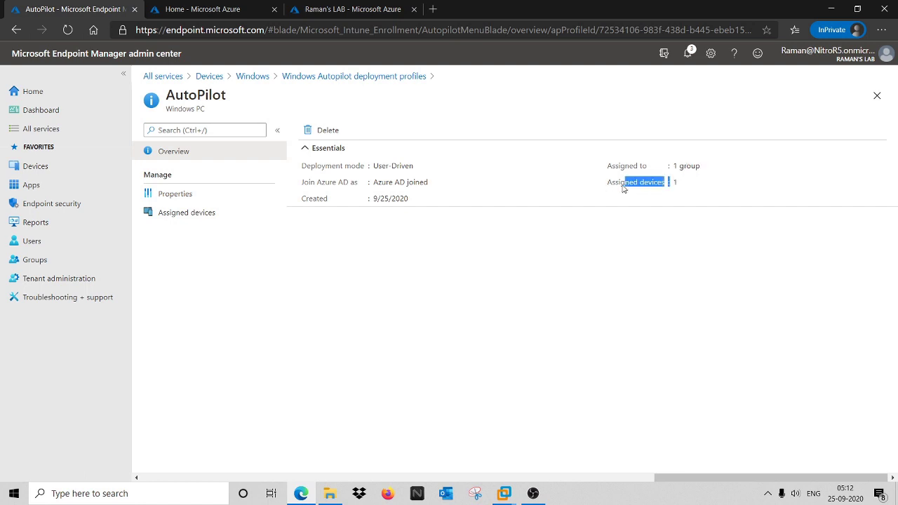
click(600, 186)
click(188, 214)
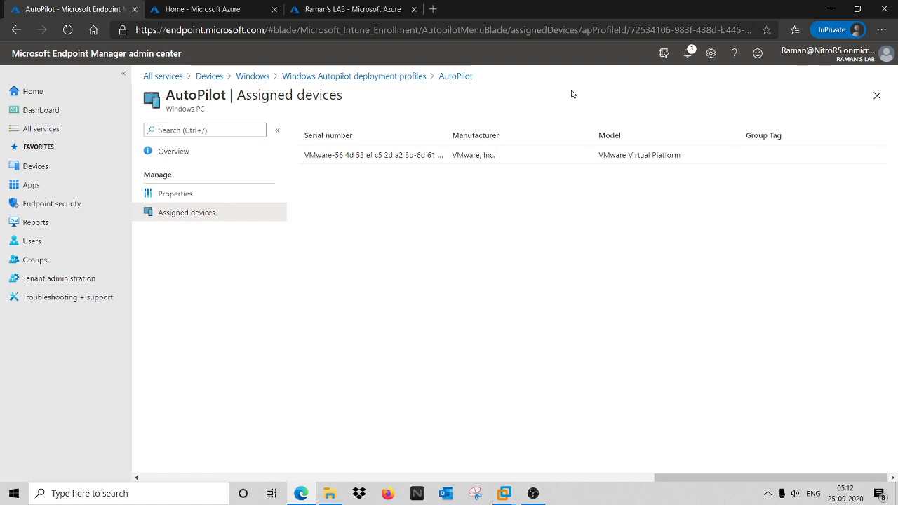
Step: Switch to the AutoPilot VM and open its Windows search box
click(507, 495)
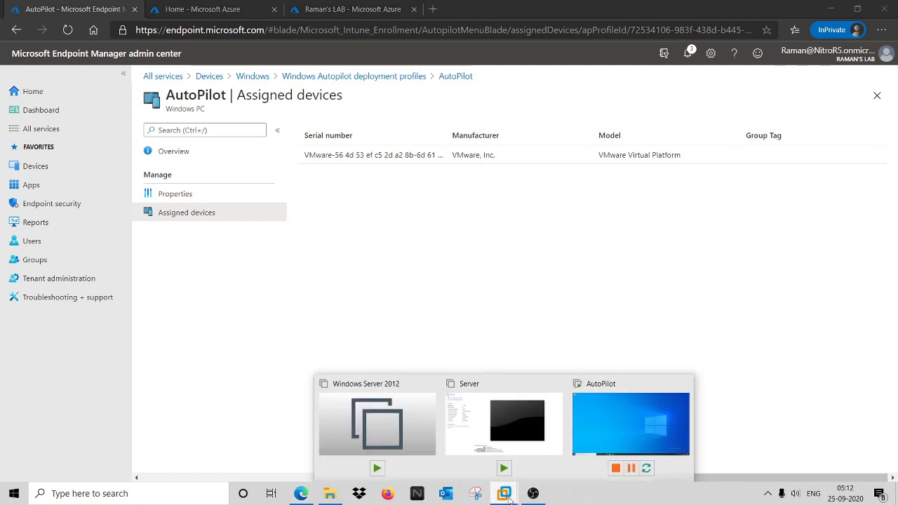
click(611, 422)
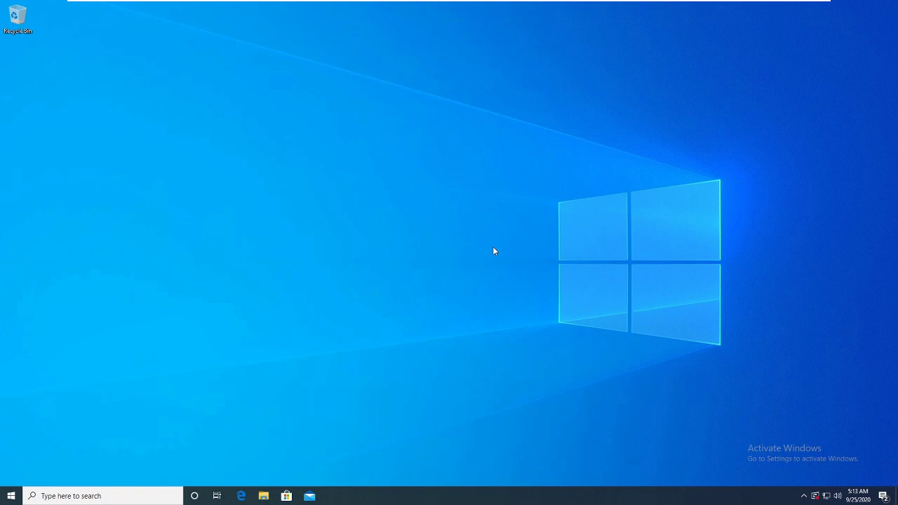
click(107, 499)
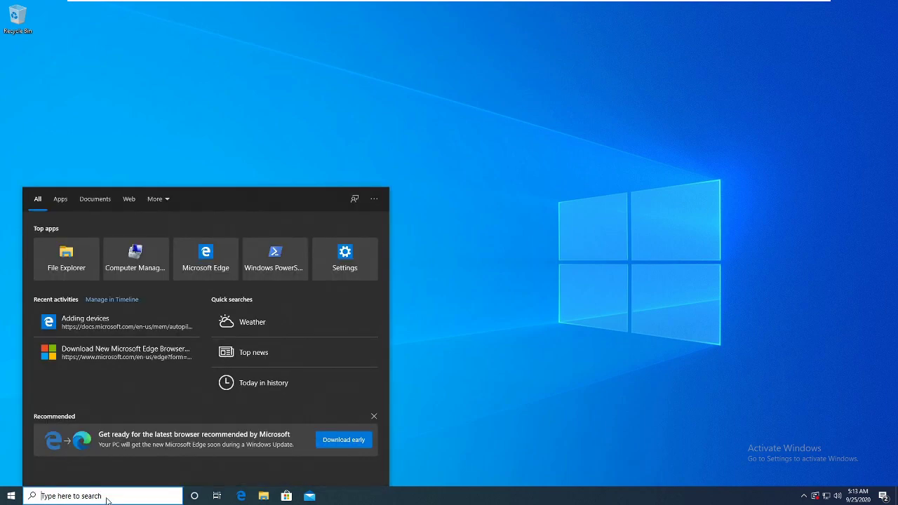
click(528, 209)
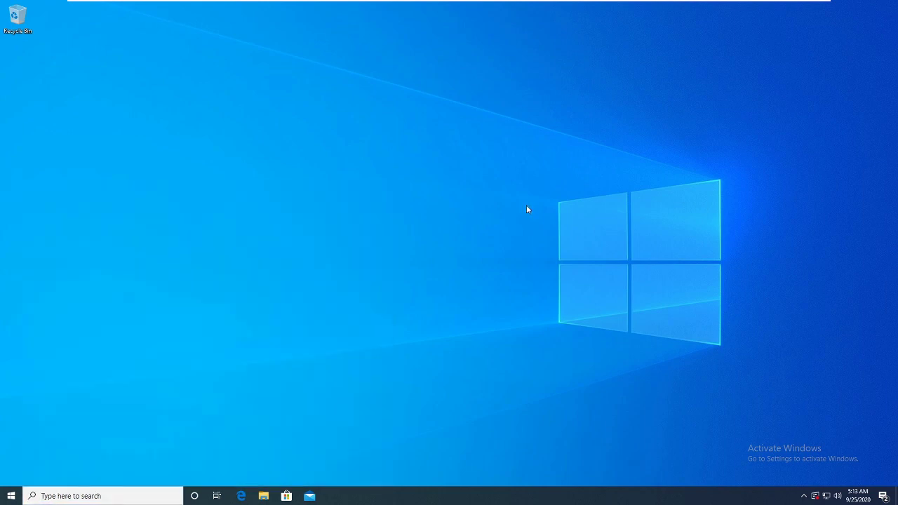
click(101, 497)
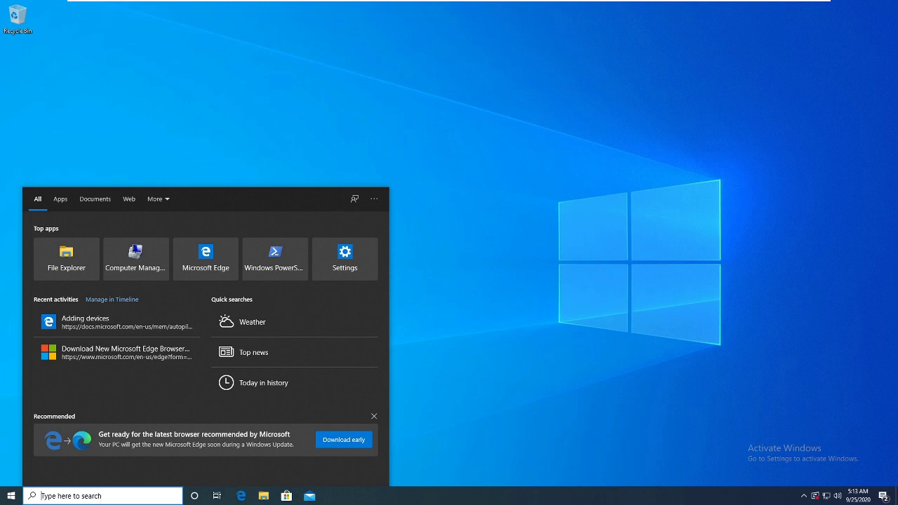
Step: Search the VM for 'settings' and launch the Settings app
text(system)
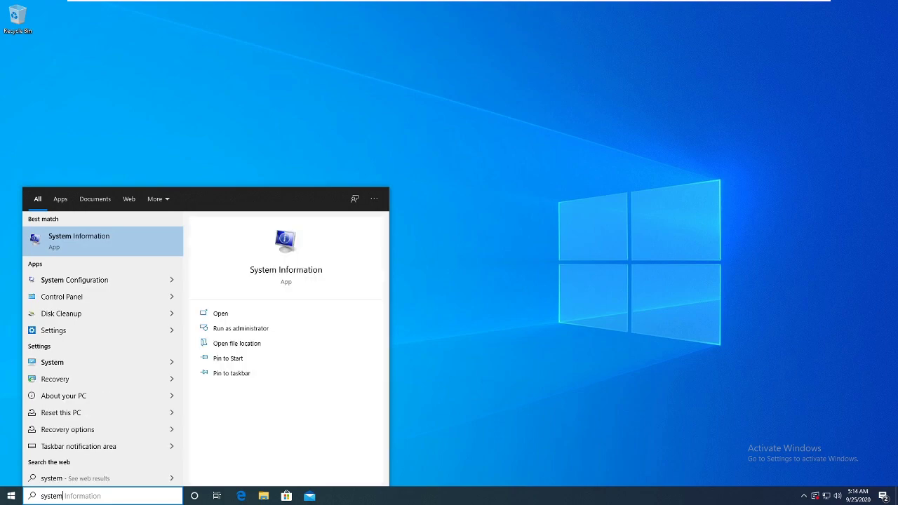
key(BackSpace)
key(BackSpace)
key(BackSpace)
key(BackSpace)
key(BackSpace)
text(e)
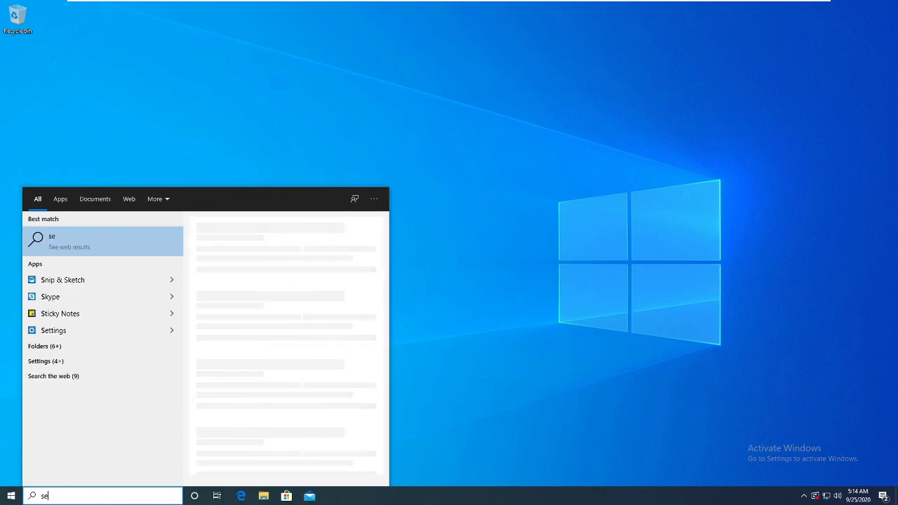
text(ttings)
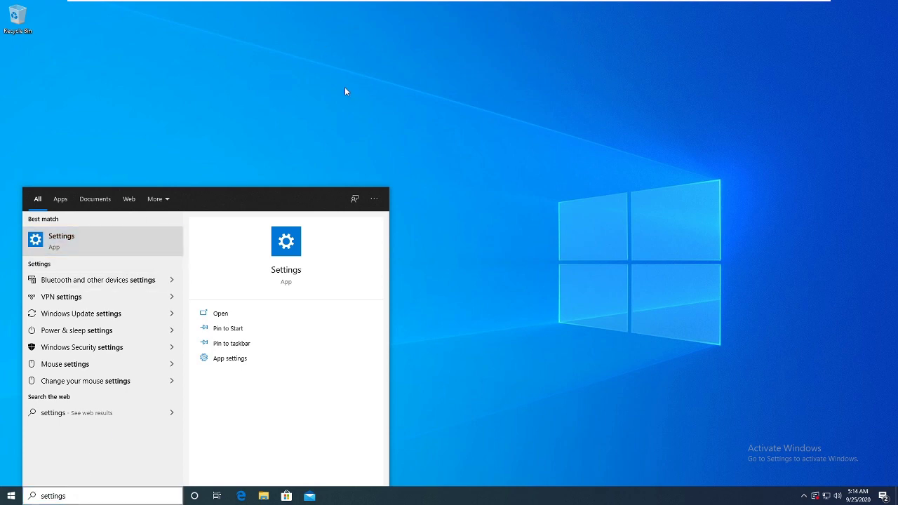
key(Return)
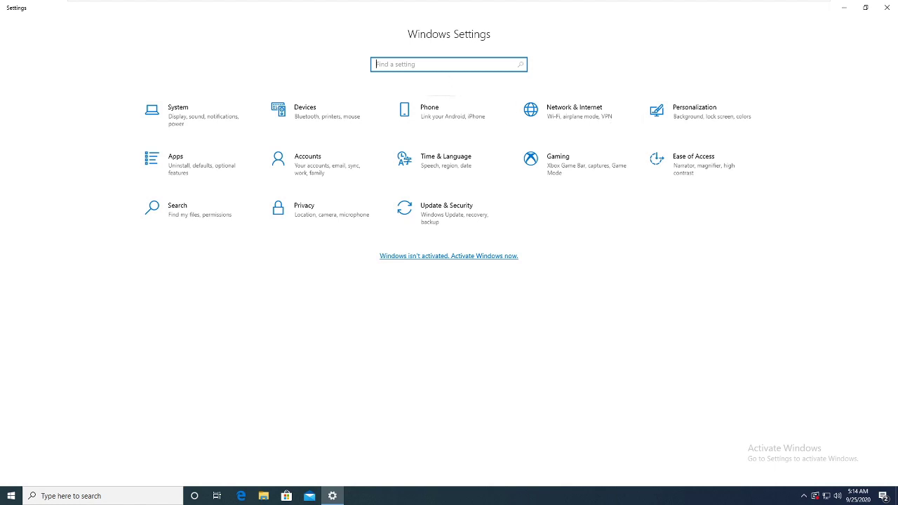
Step: Search Settings for 'reset' and open the Reset this PC recovery page
text(res)
key(BackSpace)
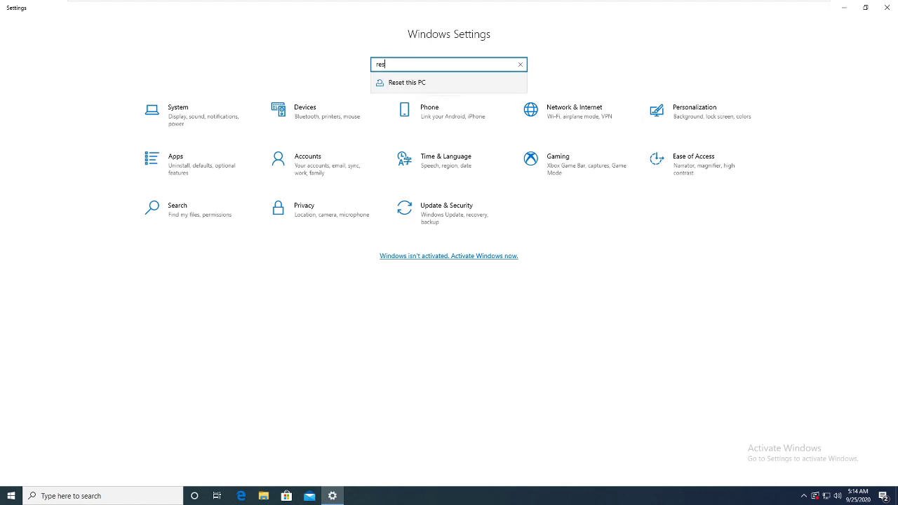
text(et)
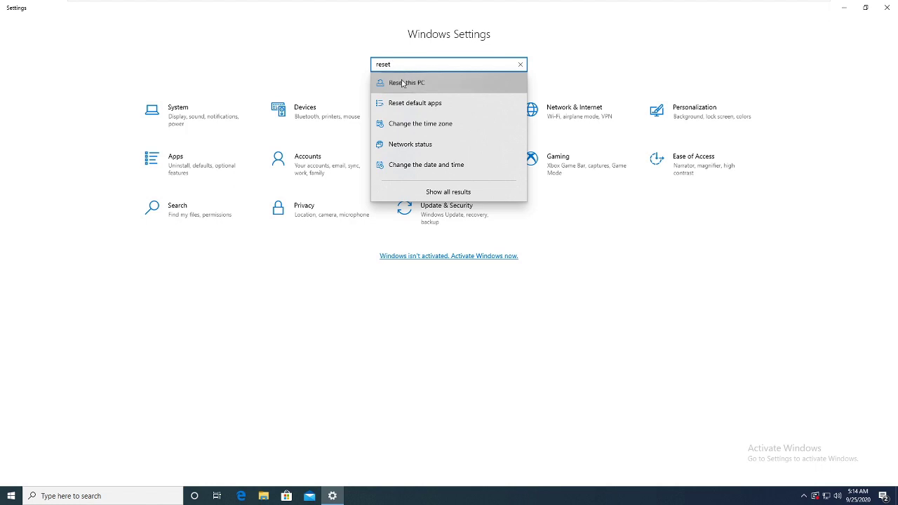
click(402, 84)
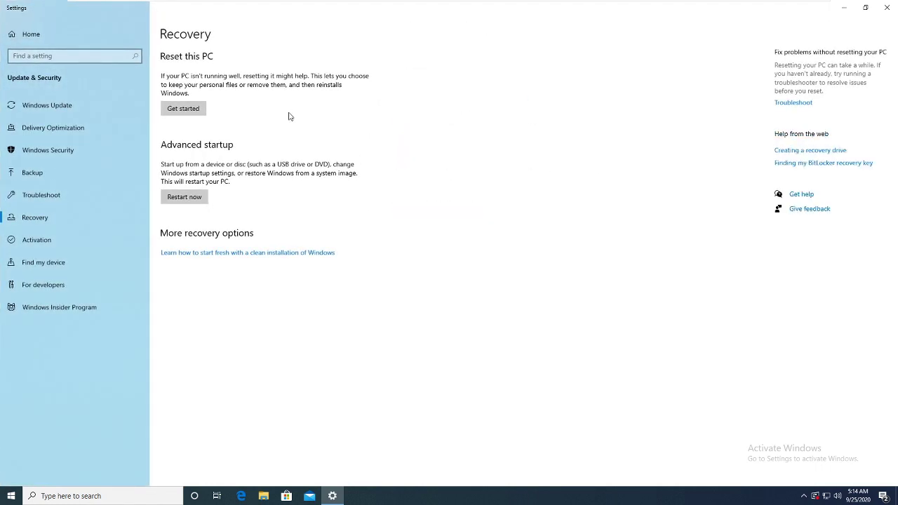
Step: Start a PC reset that removes everything and reinstalls Windows locally
click(184, 109)
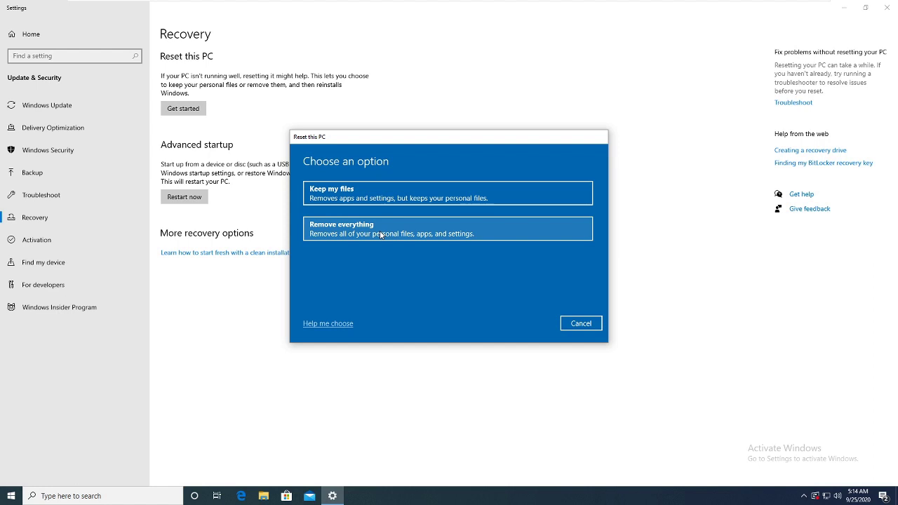
click(404, 236)
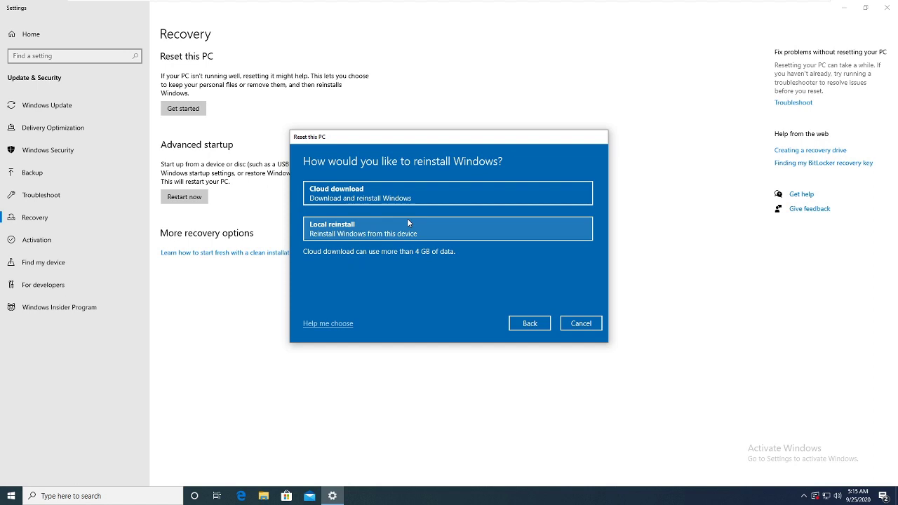
click(412, 226)
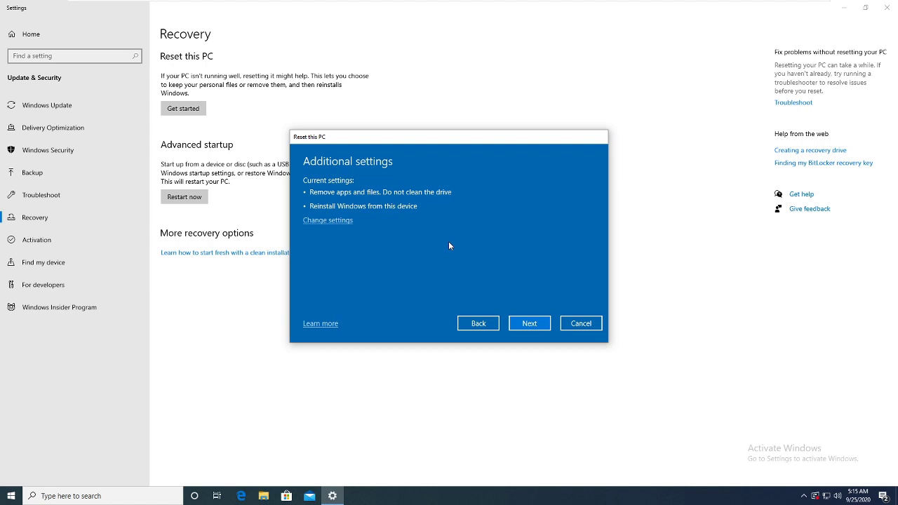
click(527, 324)
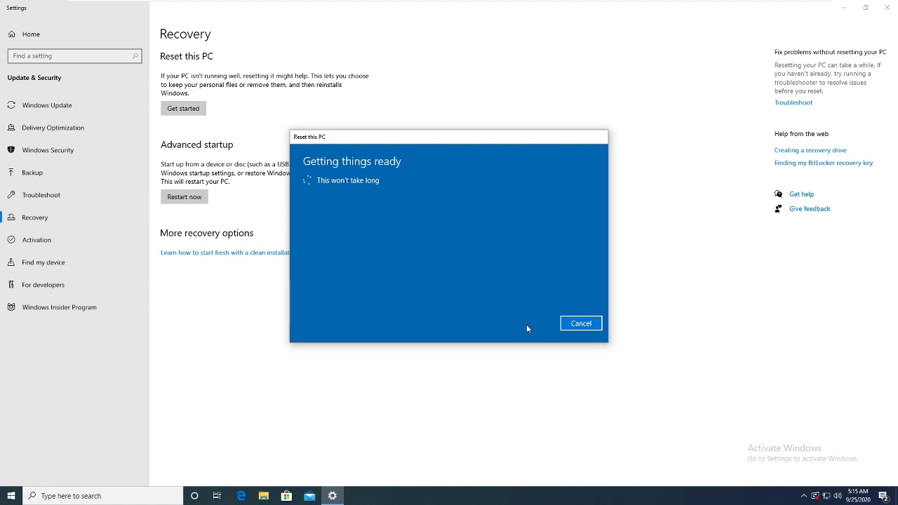
click(804, 496)
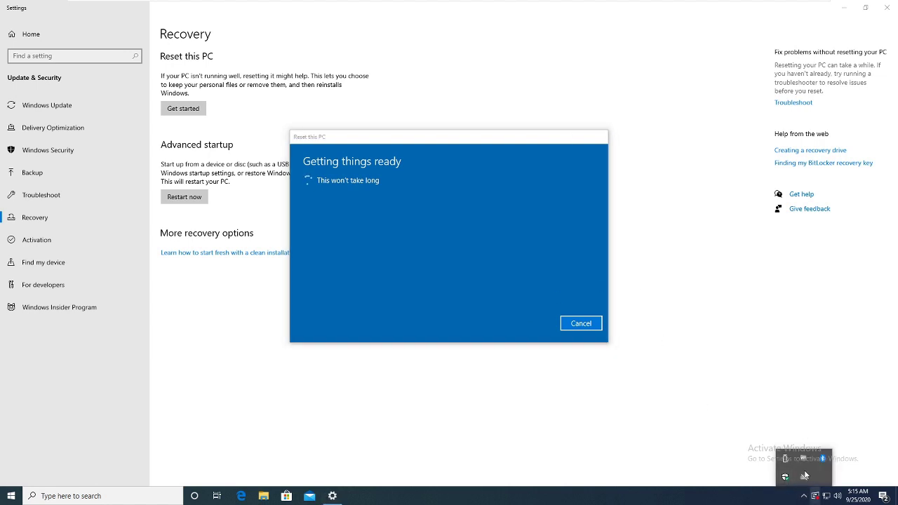
Step: Take VMware out of full screen so the AutoPilot VM runs windowed during the reset
mouse_move(758, 4)
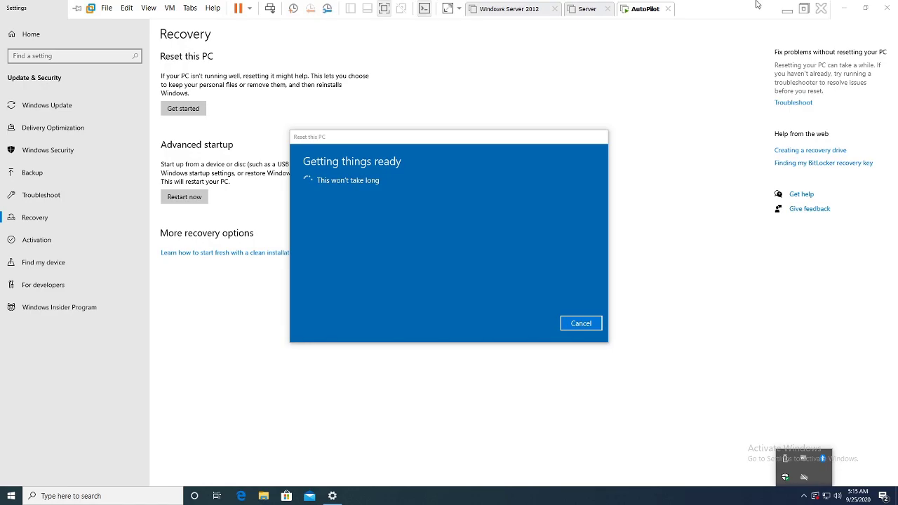
click(804, 8)
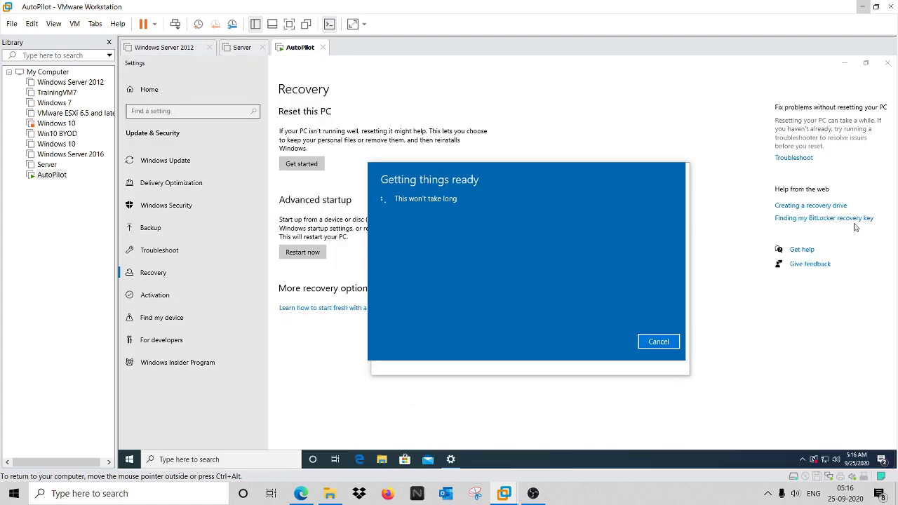
click(768, 495)
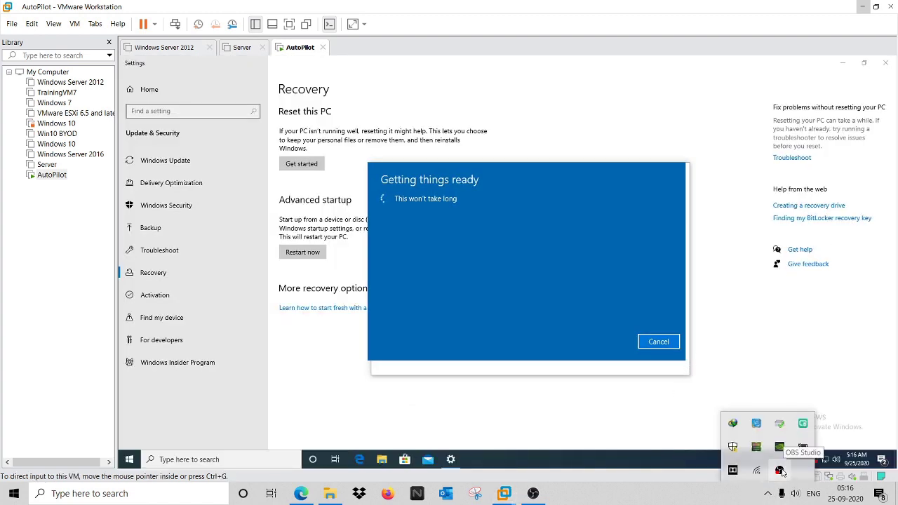
right_click(781, 472)
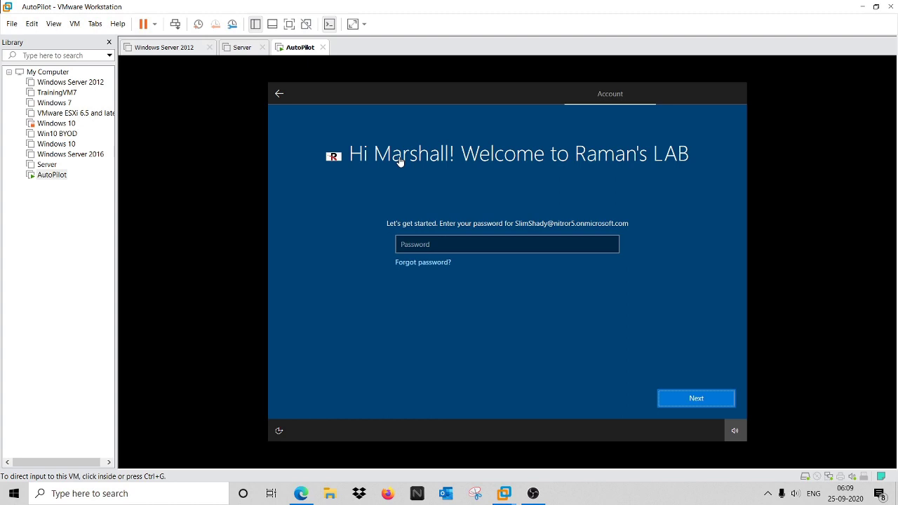
Step: Go from Intune to Endpoint Manager and open the Windows Autopilot devices list
click(300, 495)
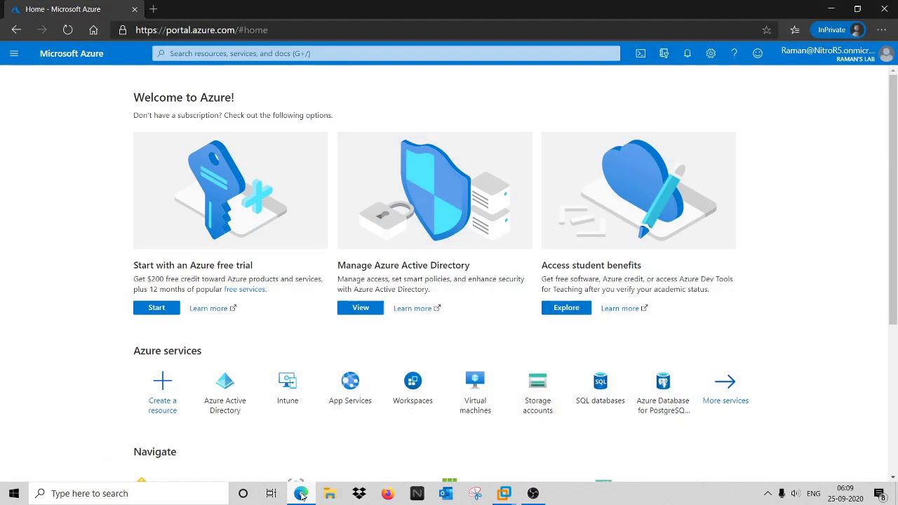
scroll(284, 330, down, 2)
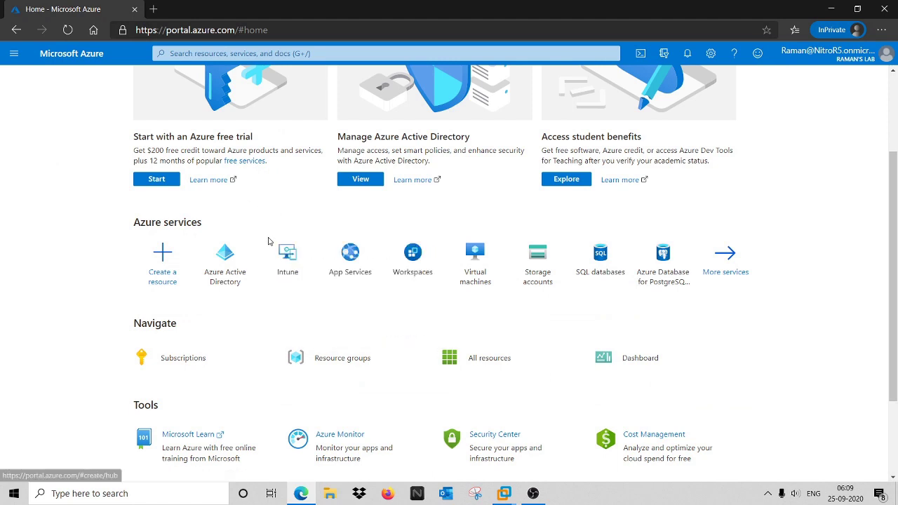
click(287, 271)
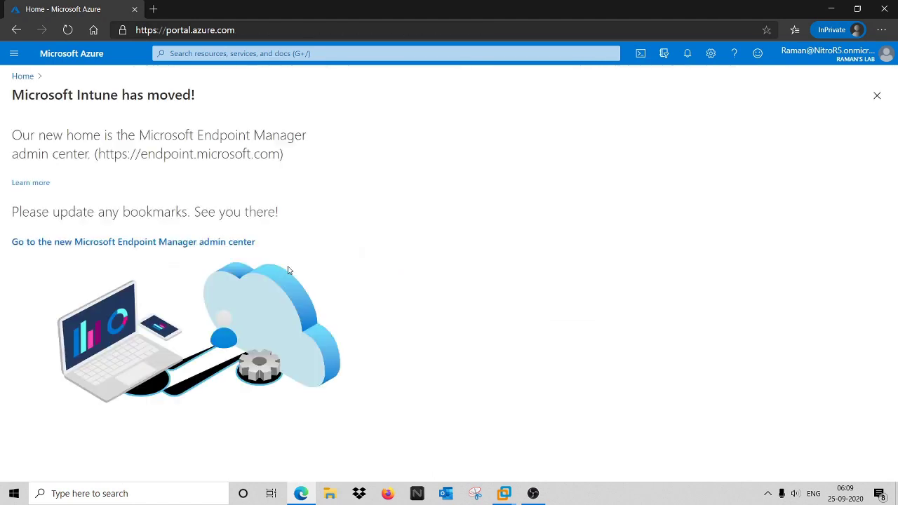
click(109, 241)
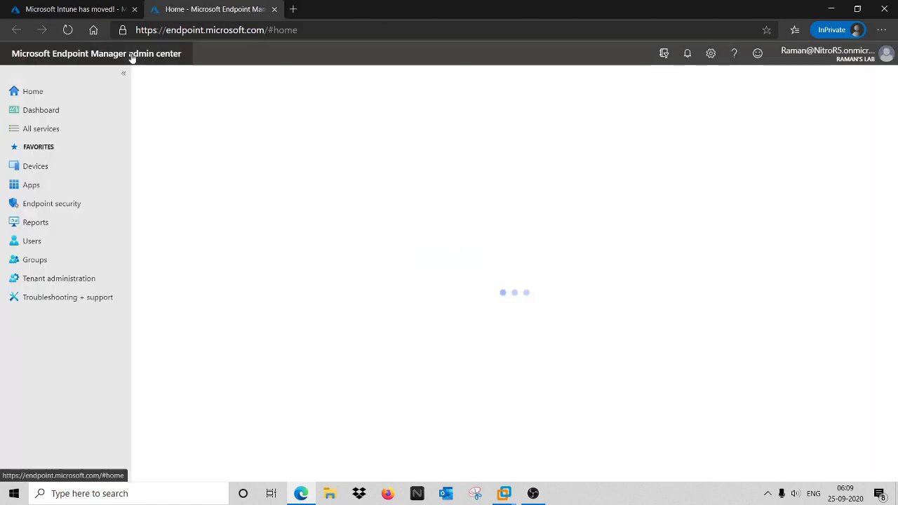
click(41, 162)
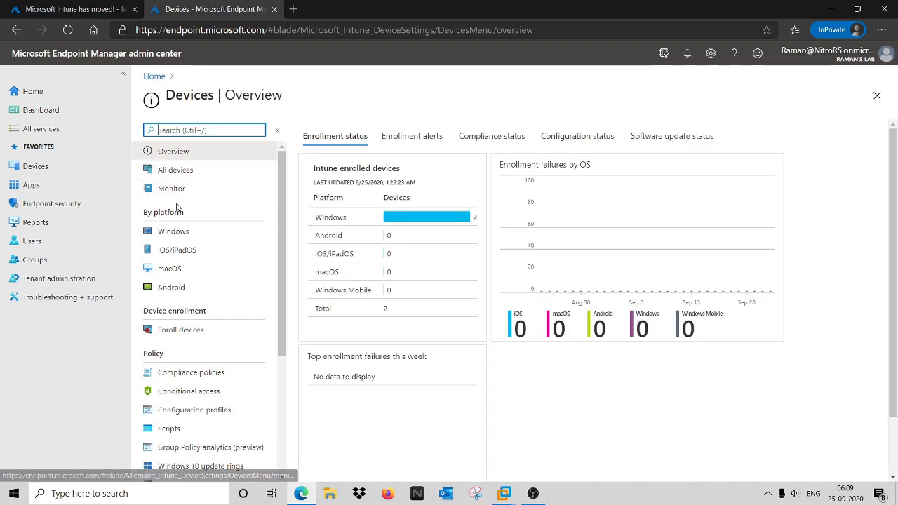
click(178, 232)
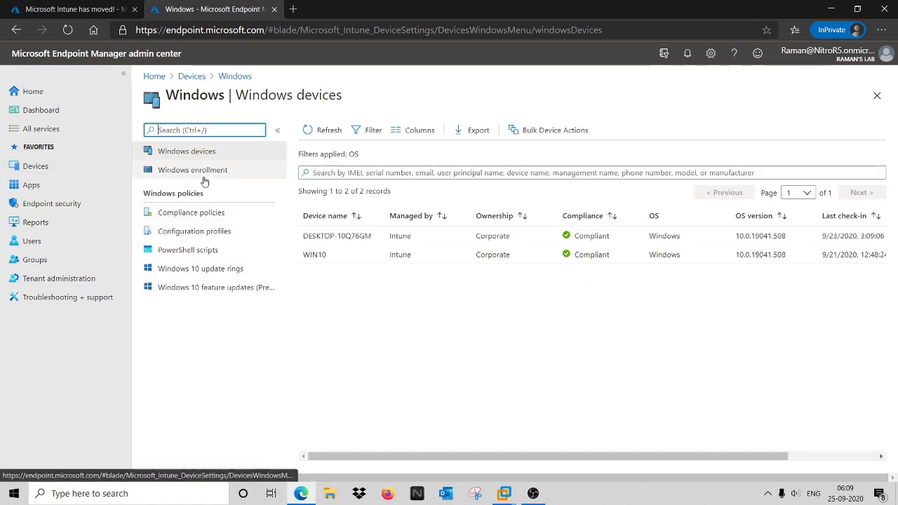
click(201, 172)
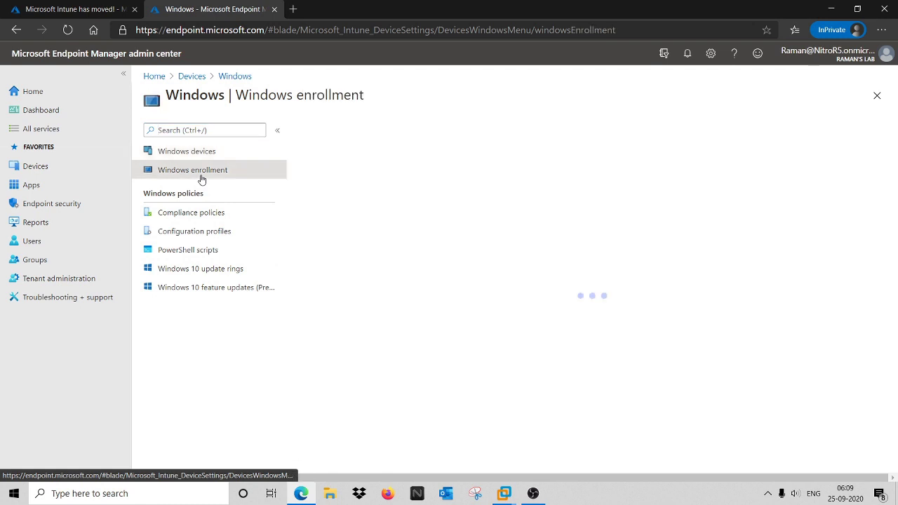
click(608, 384)
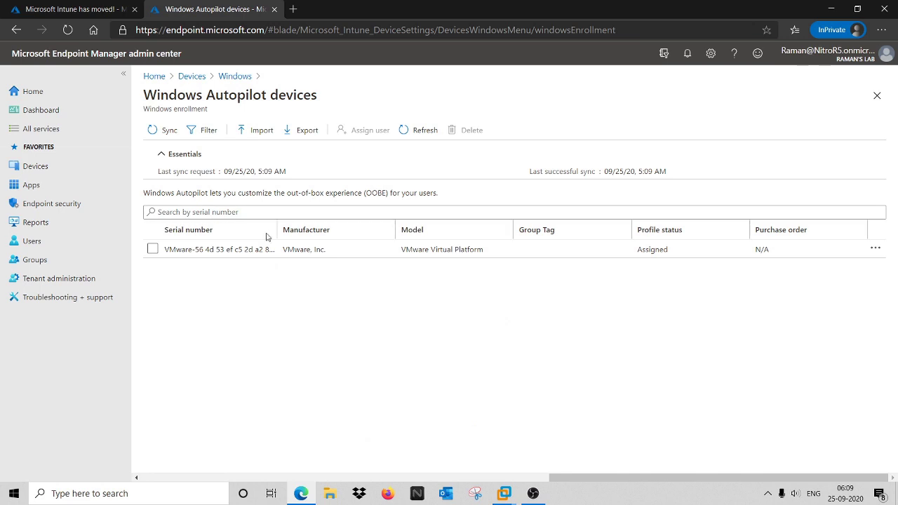
Step: Check the Autopilot device's assigned user and profile, then minimize the browser
click(214, 254)
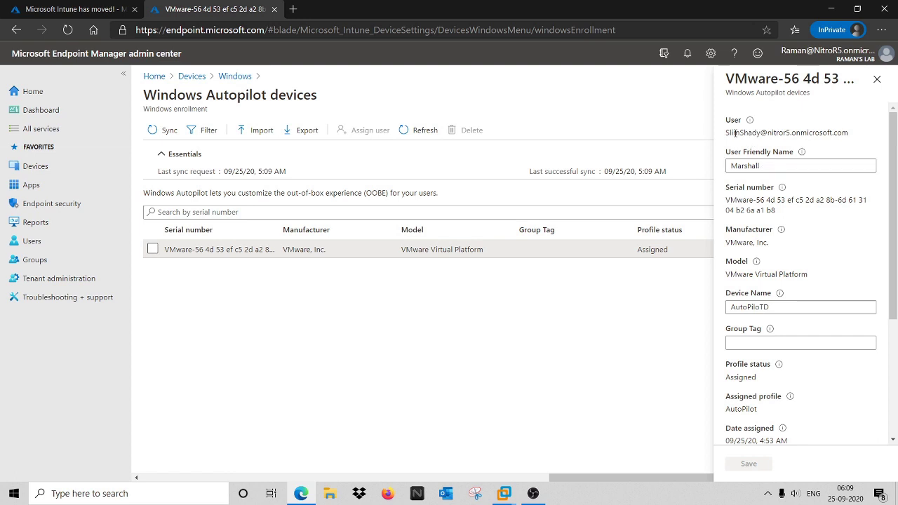
drag(730, 133, 838, 133)
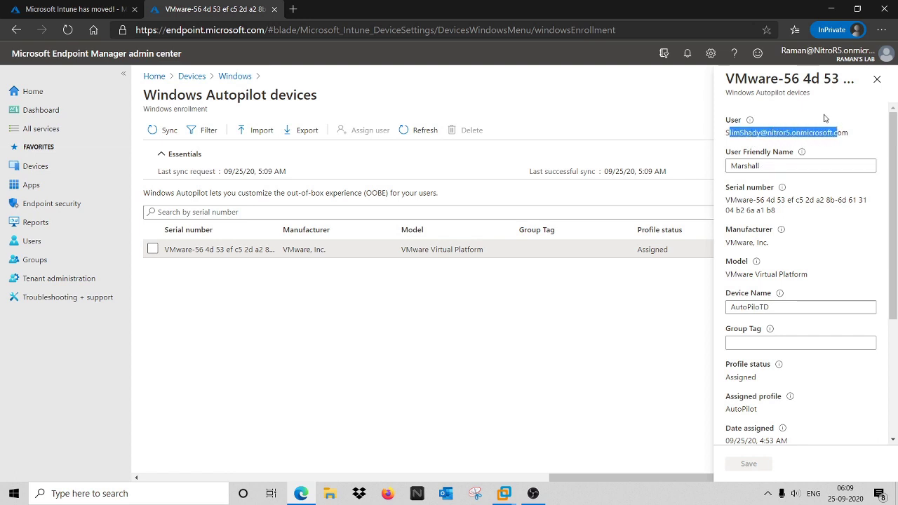
click(825, 118)
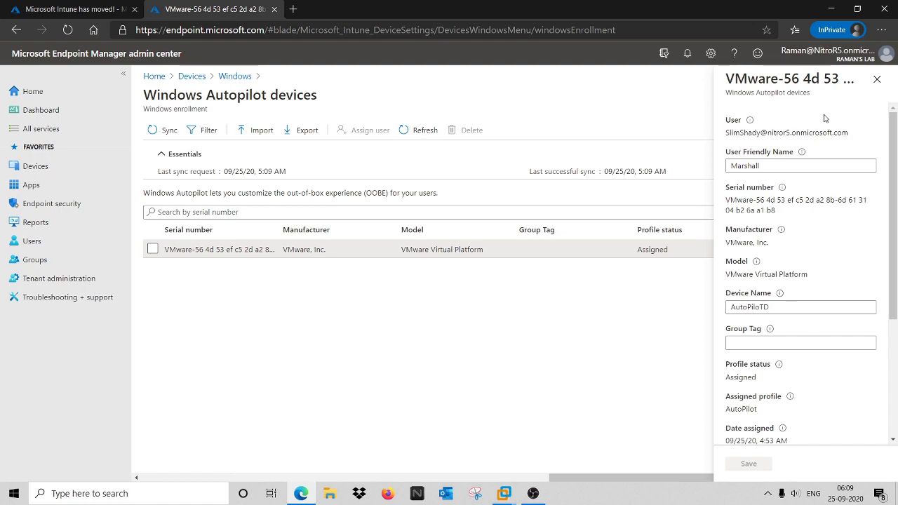
click(831, 9)
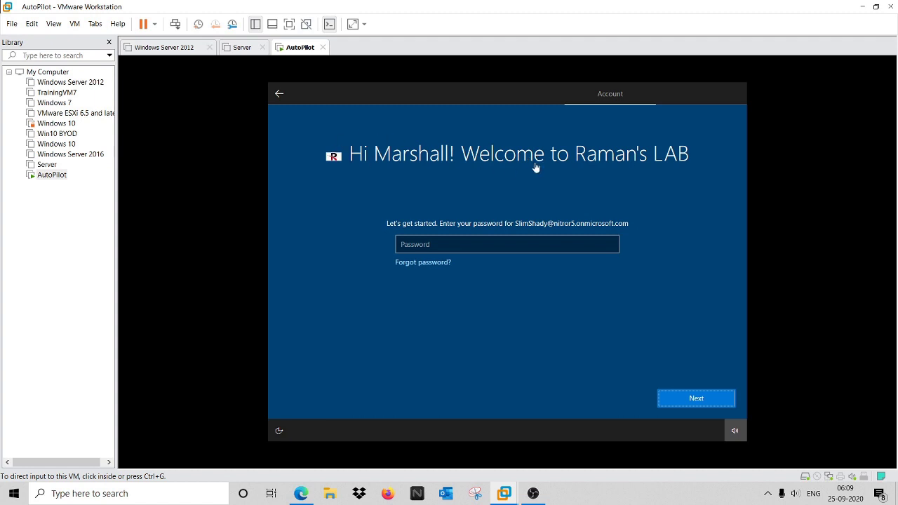
Step: Enter the account password on the VM's sign-in screen
click(505, 246)
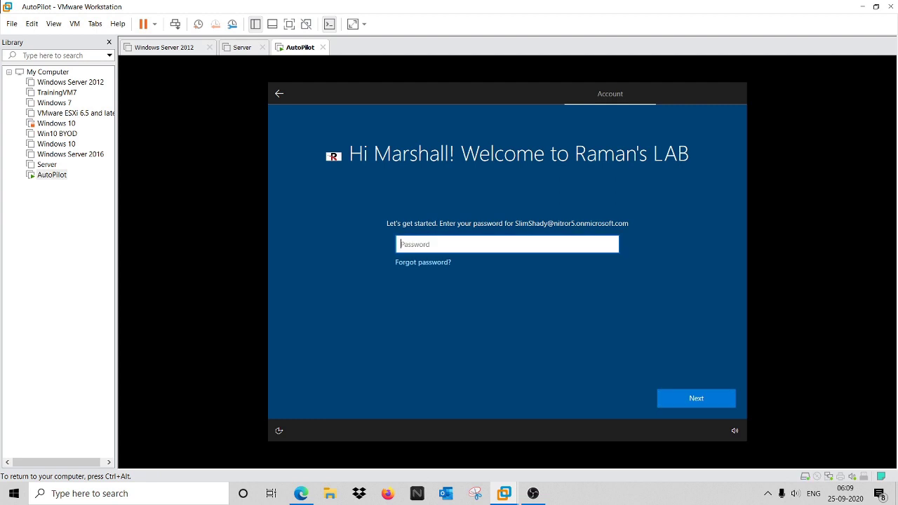
text(••••••••)
key(Return)
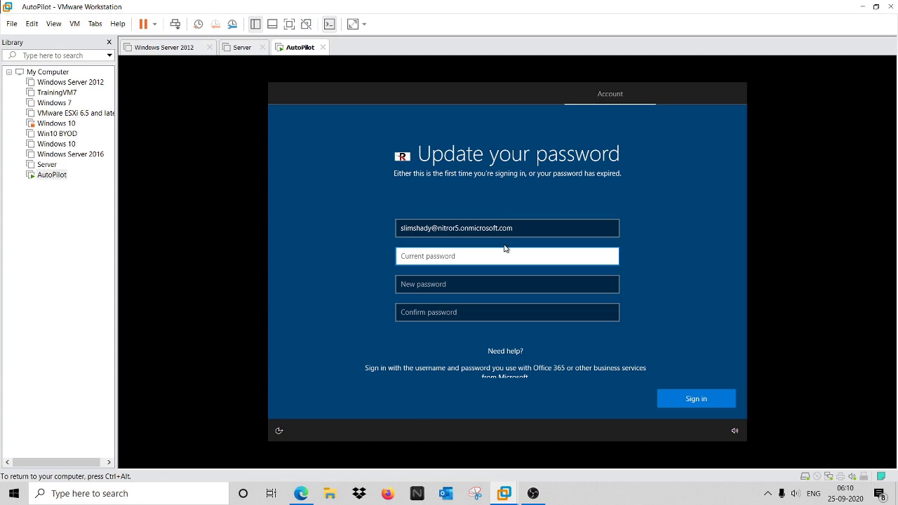
Step: Fill in the current and new passwords on the Update your password page
text(•)
key(Tab)
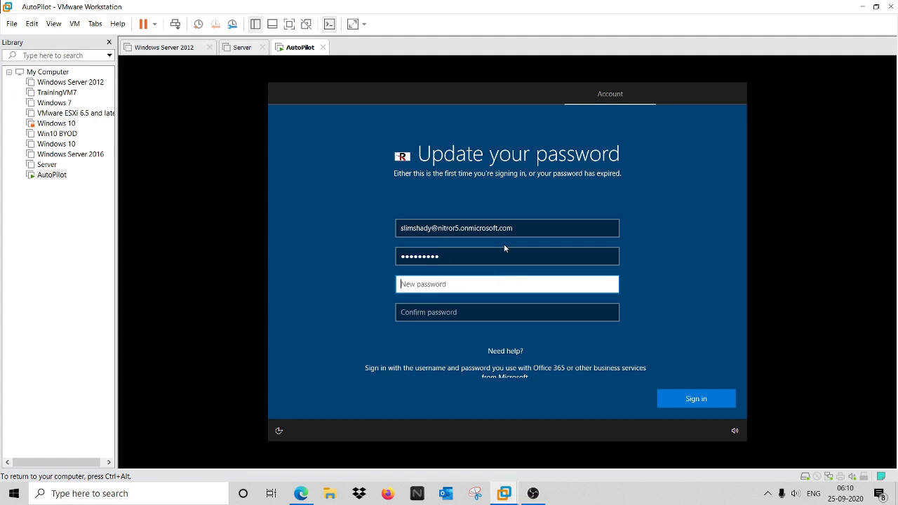
text(•••••••••••)
key(BackSpace)
key(BackSpace)
key(BackSpace)
key(BackSpace)
key(BackSpace)
key(BackSpace)
key(BackSpace)
key(BackSpace)
key(BackSpace)
key(BackSpace)
key(BackSpace)
text(•••••••••••)
key(Tab)
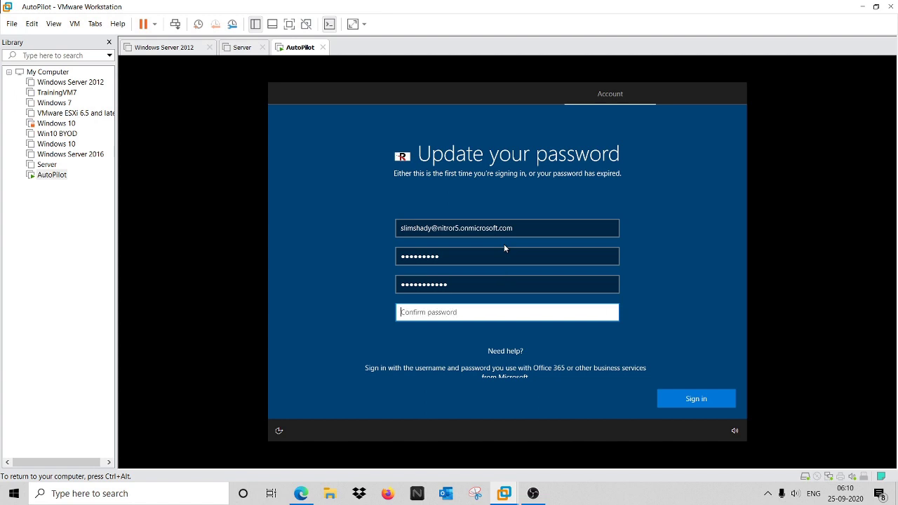
text(•••••••••••)
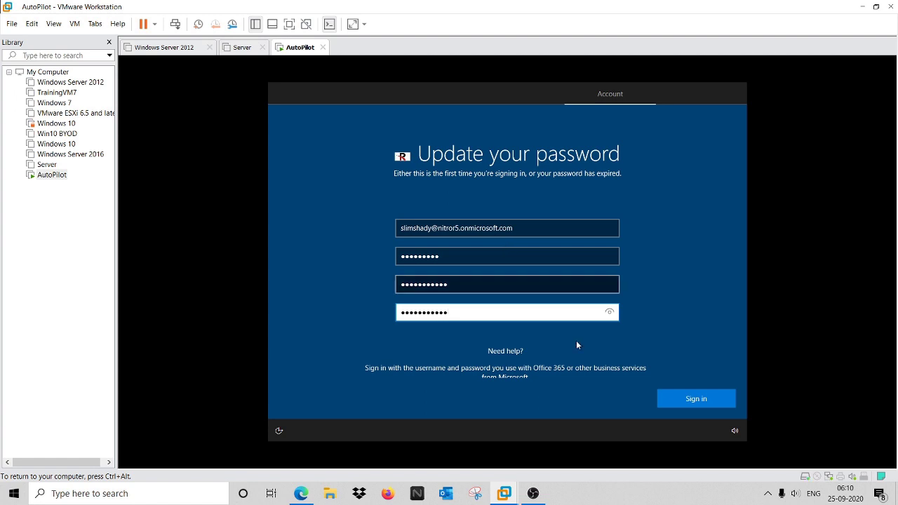
Step: Sign in on the VM, then open the Autopilot deployment profiles list in Endpoint Manager
click(673, 399)
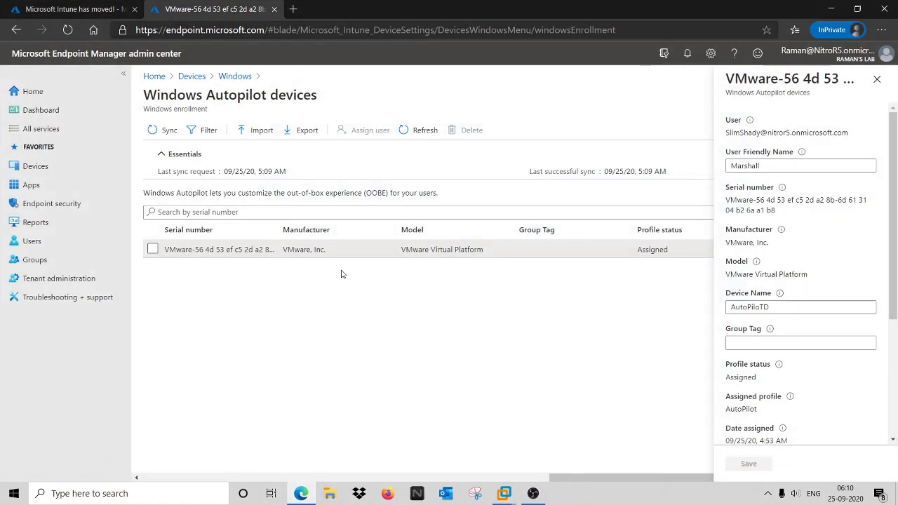
click(877, 79)
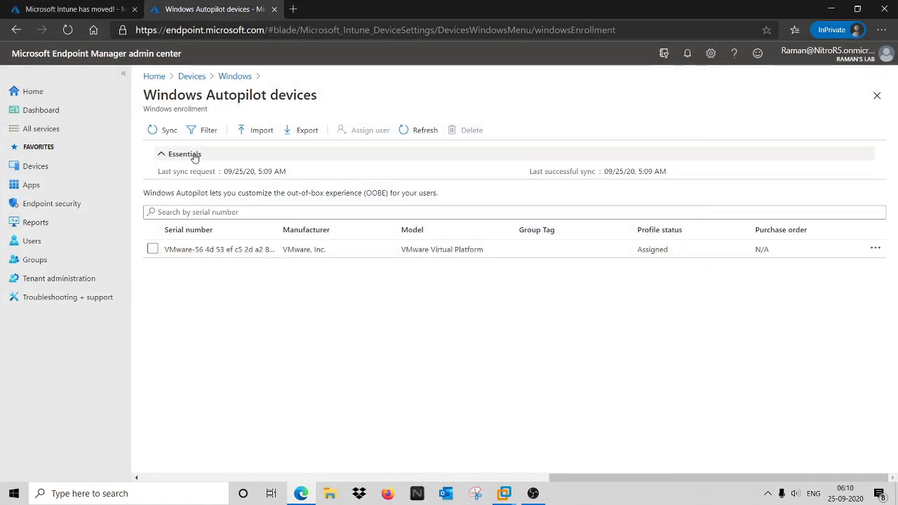
click(191, 77)
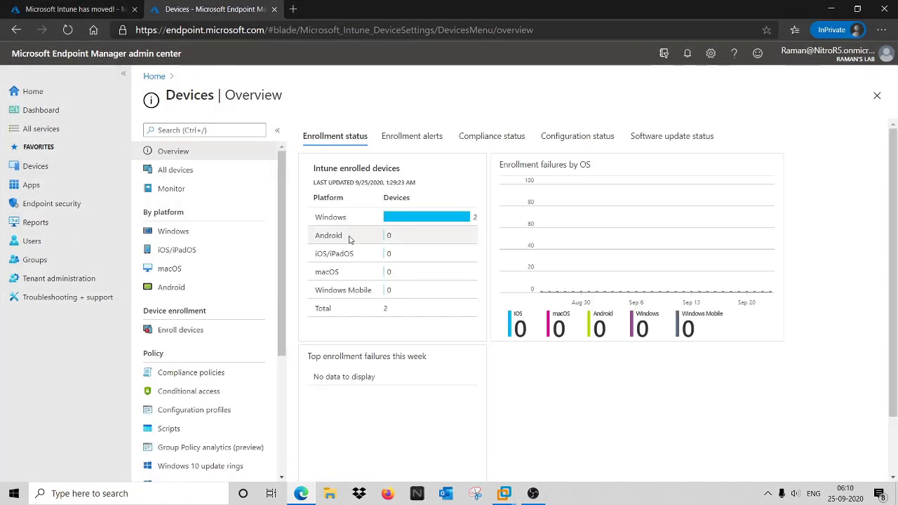
click(177, 245)
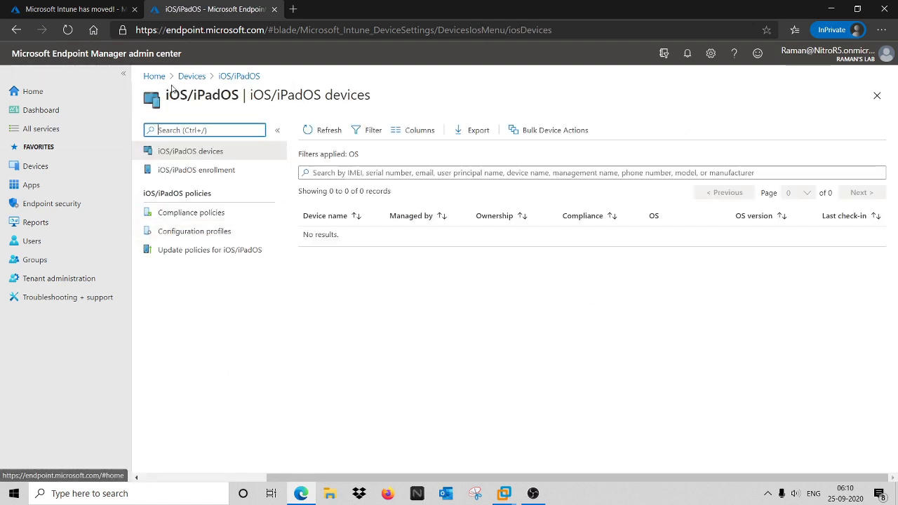
click(192, 76)
click(176, 236)
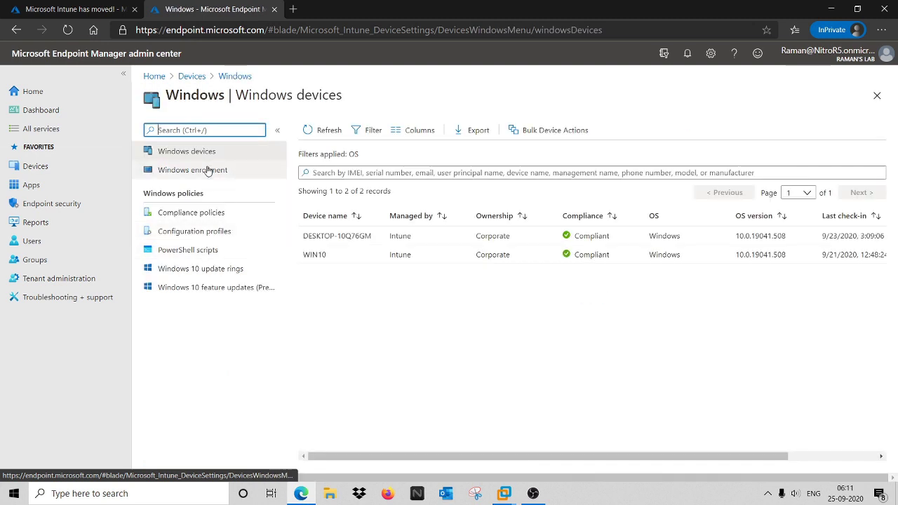
click(207, 171)
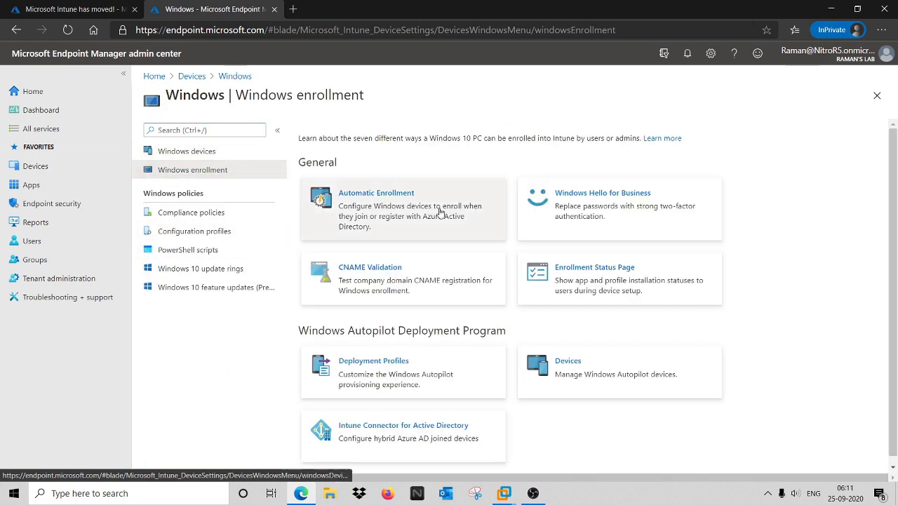
click(391, 379)
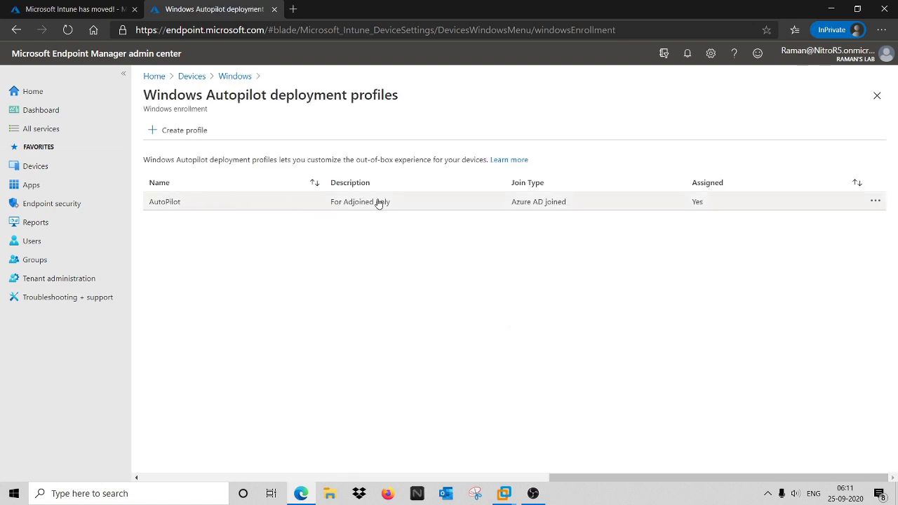
Step: Review the AutoPilot profile's OOBE settings in edit mode, then leave without saving
click(196, 206)
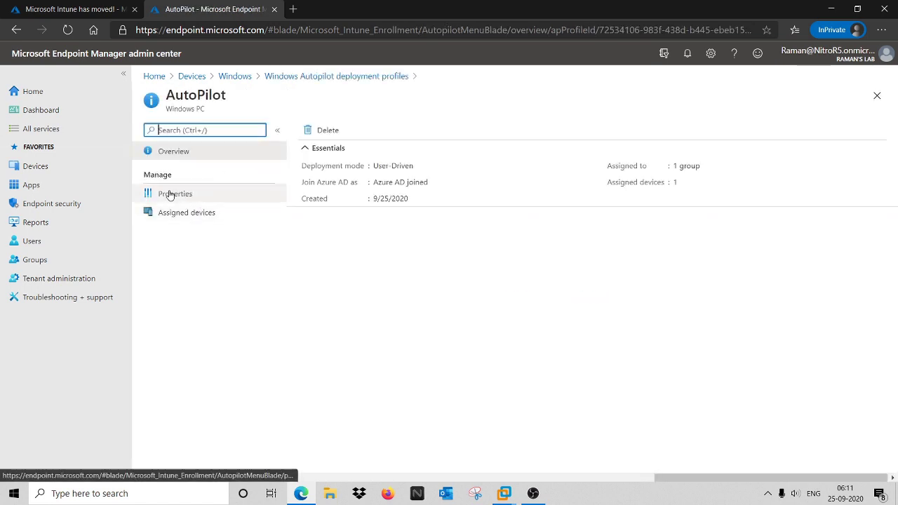
click(169, 196)
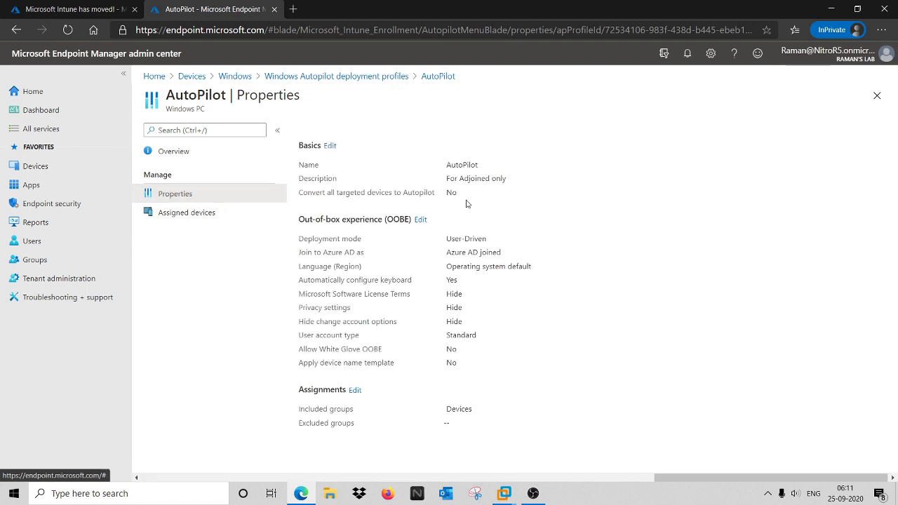
click(420, 219)
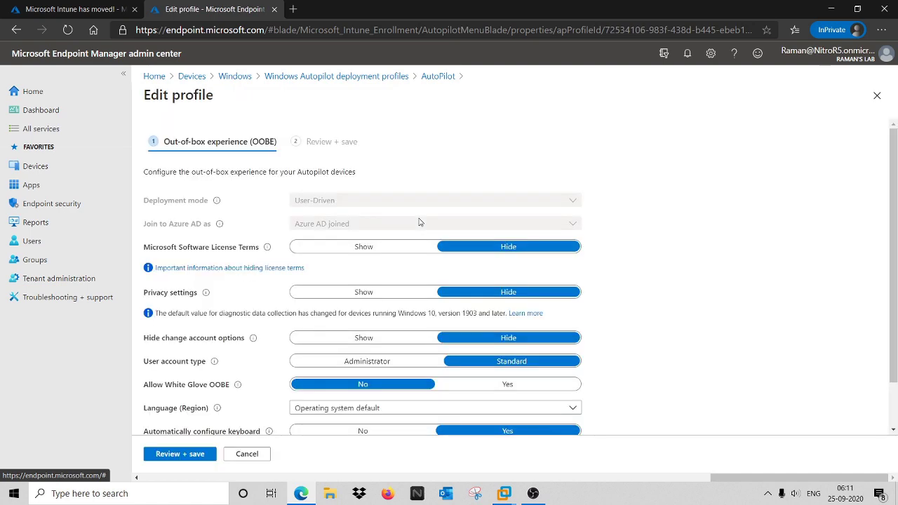
scroll(626, 149, down, 2)
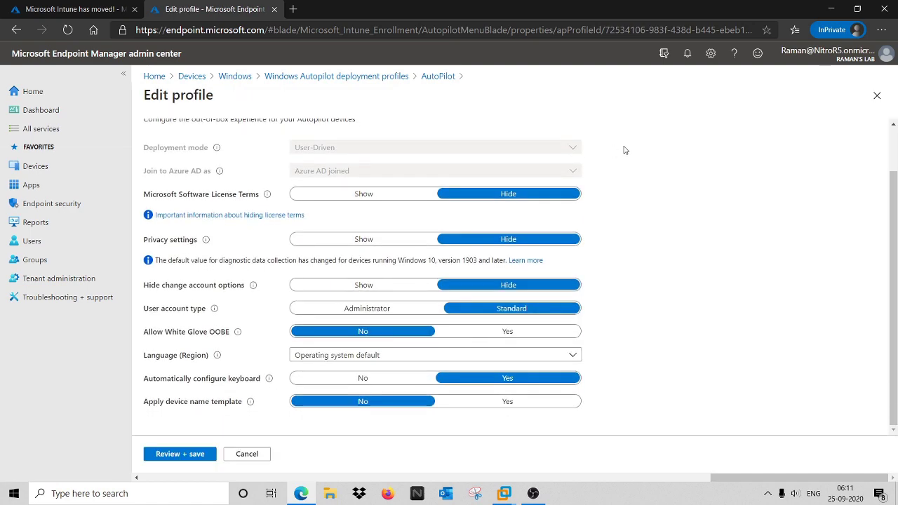
scroll(625, 149, up, 2)
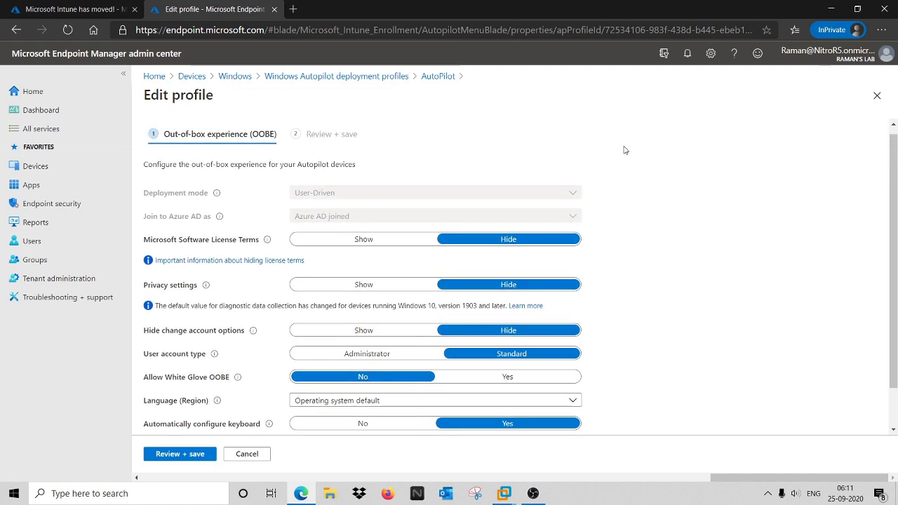
scroll(626, 150, down, 1)
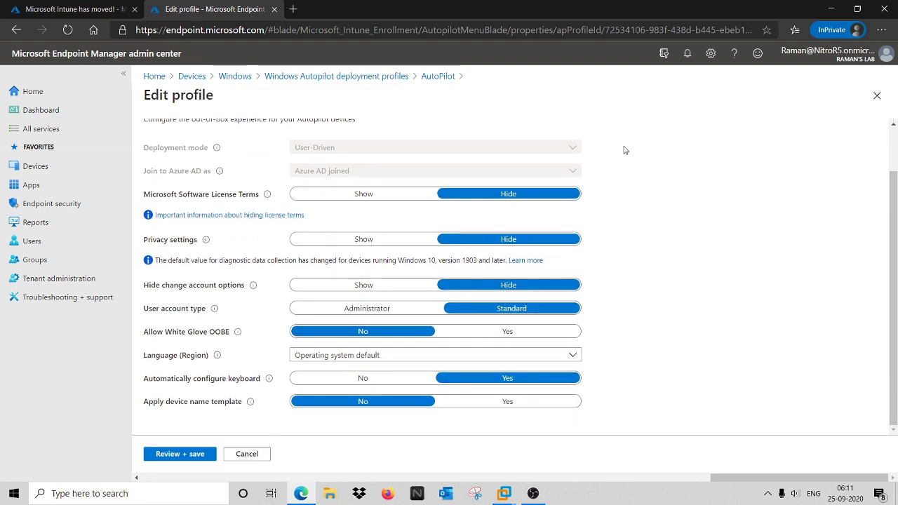
scroll(607, 261, up, 2)
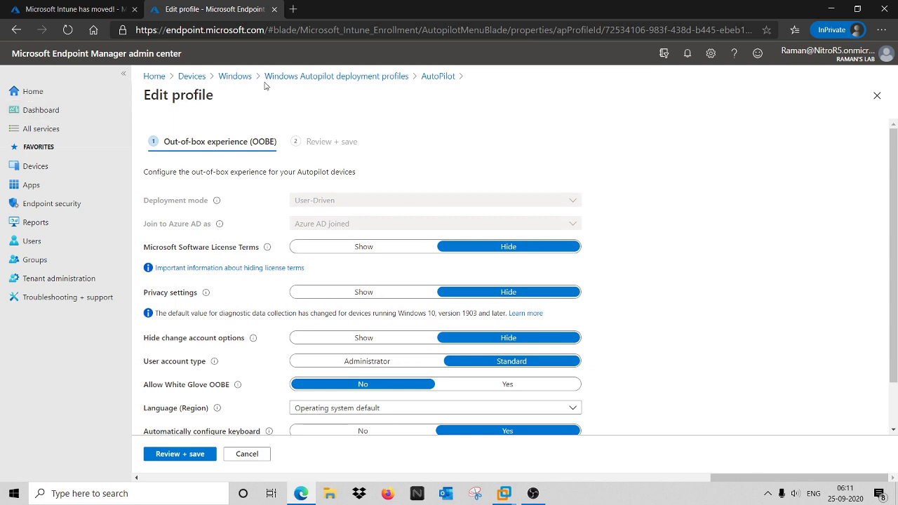
click(236, 75)
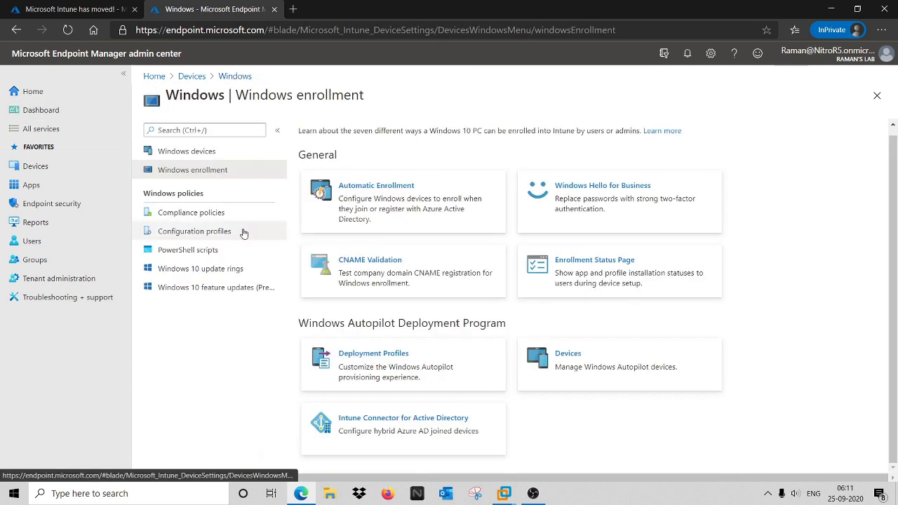
Step: Start a new Windows configuration profile with platform Windows 10 and later
click(188, 219)
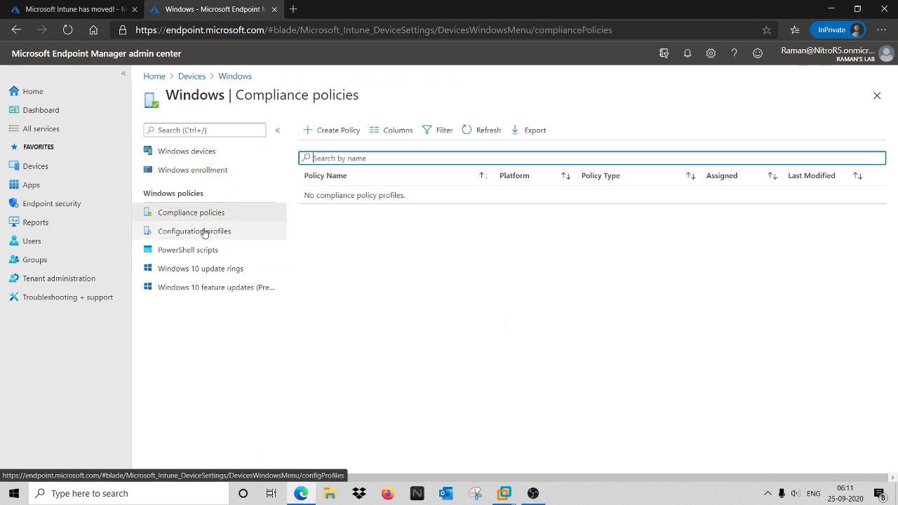
click(204, 233)
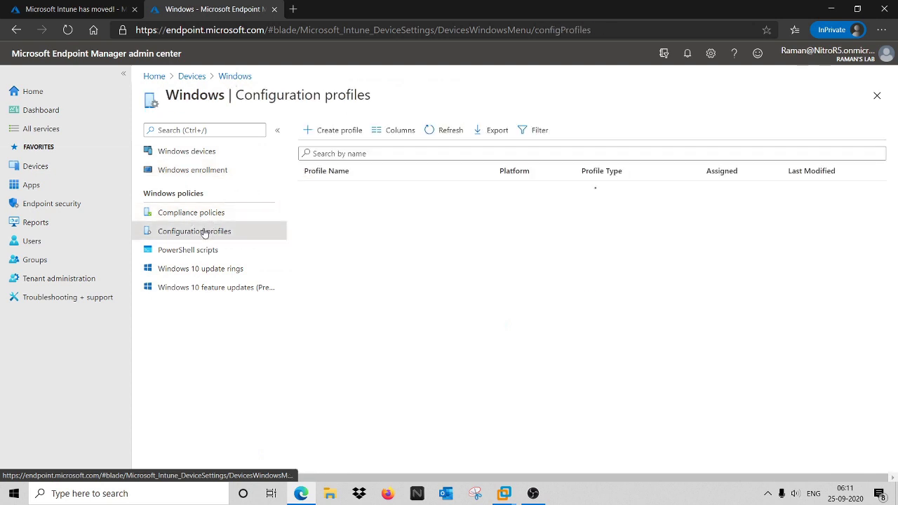
click(340, 134)
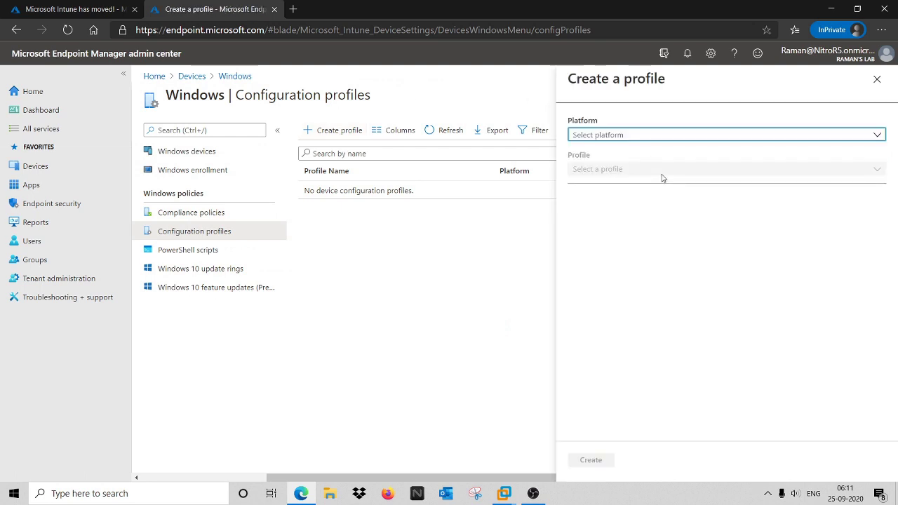
click(678, 133)
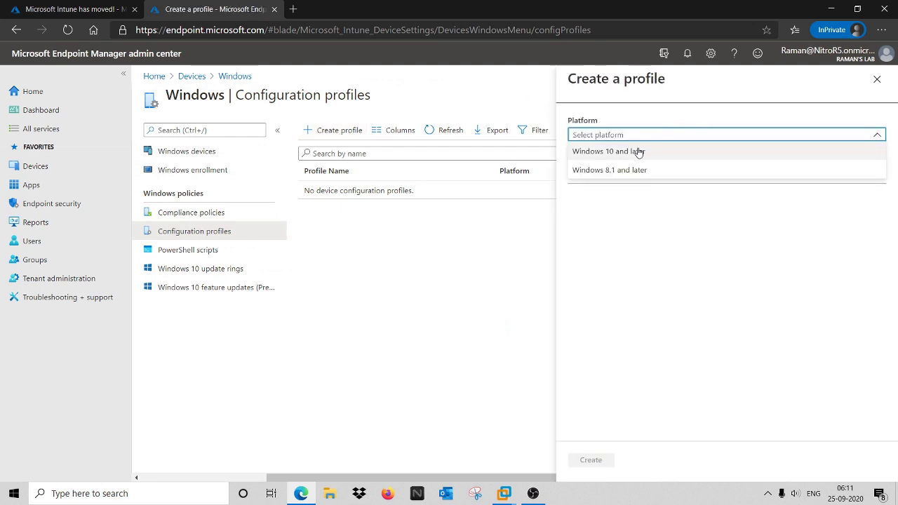
click(606, 151)
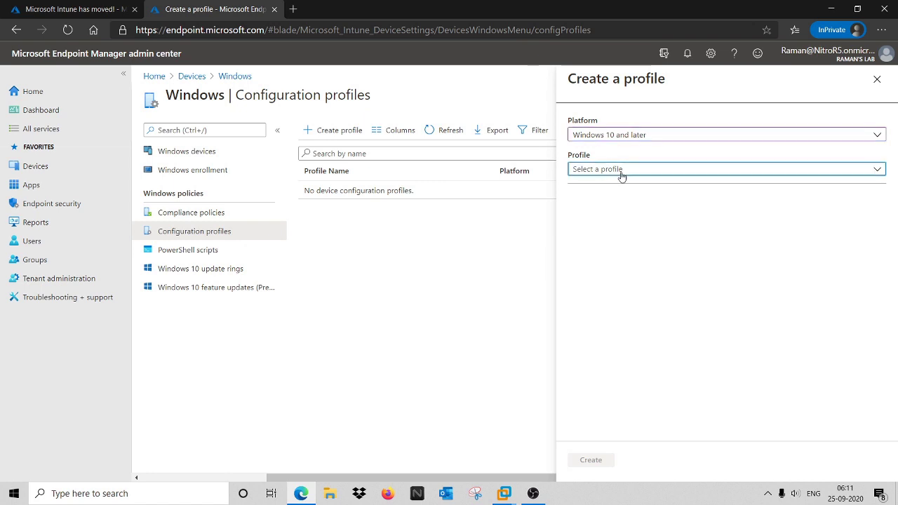
Step: Browse the profile type list, then discard the unfinished profile and close its panel
click(621, 172)
scroll(639, 295, down, 1)
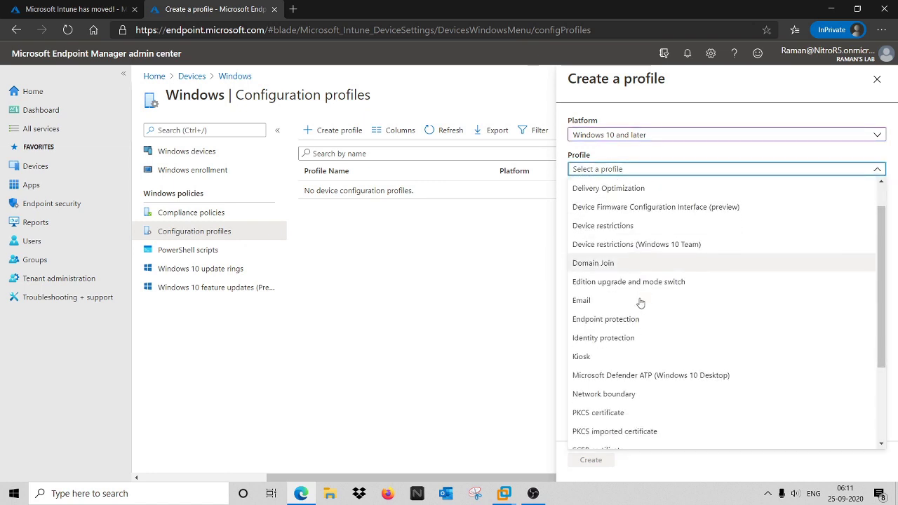
scroll(640, 301, down, 3)
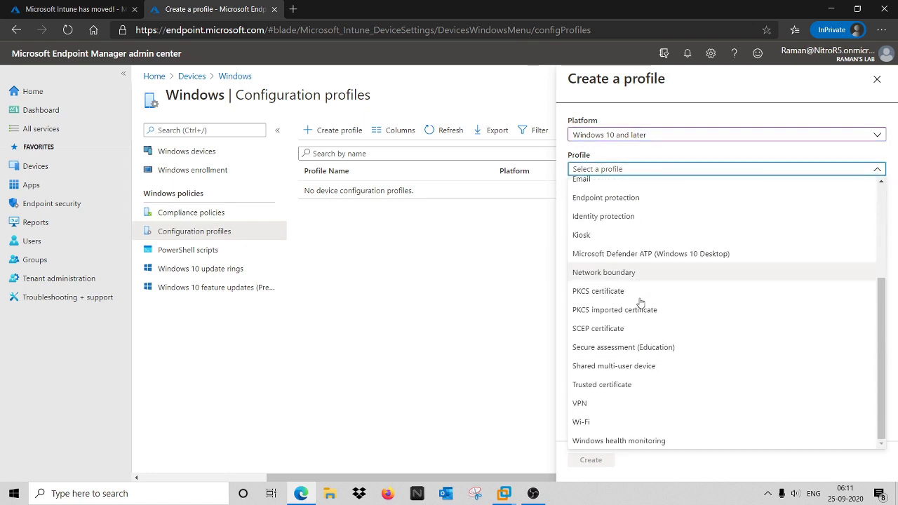
scroll(641, 298, up, 3)
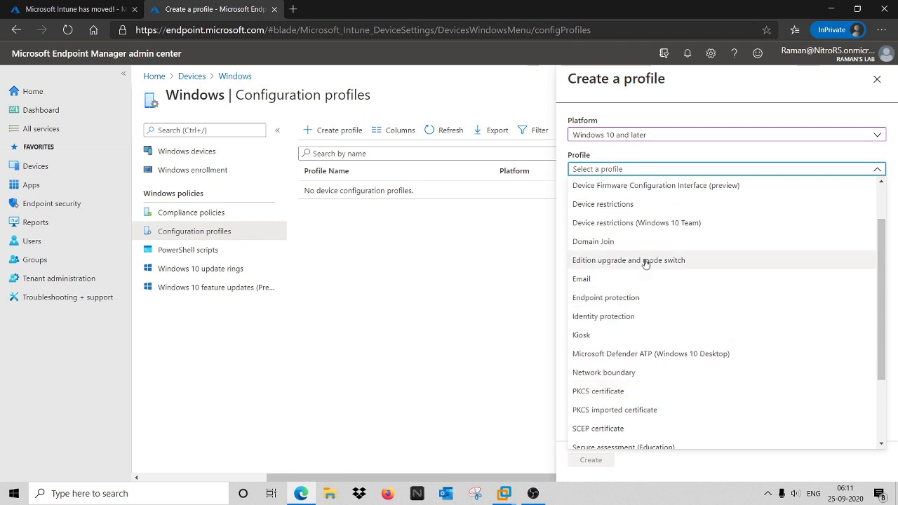
scroll(642, 253, up, 3)
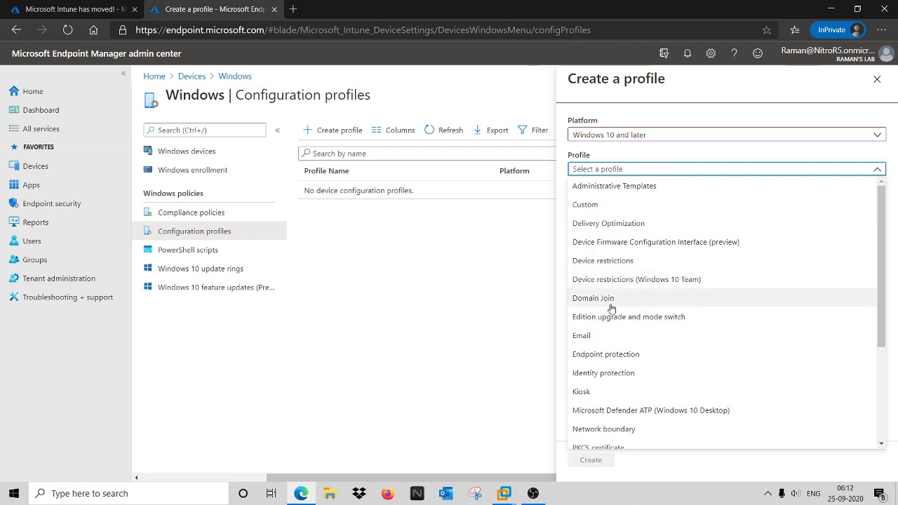
scroll(622, 379, down, 1)
scroll(623, 384, down, 3)
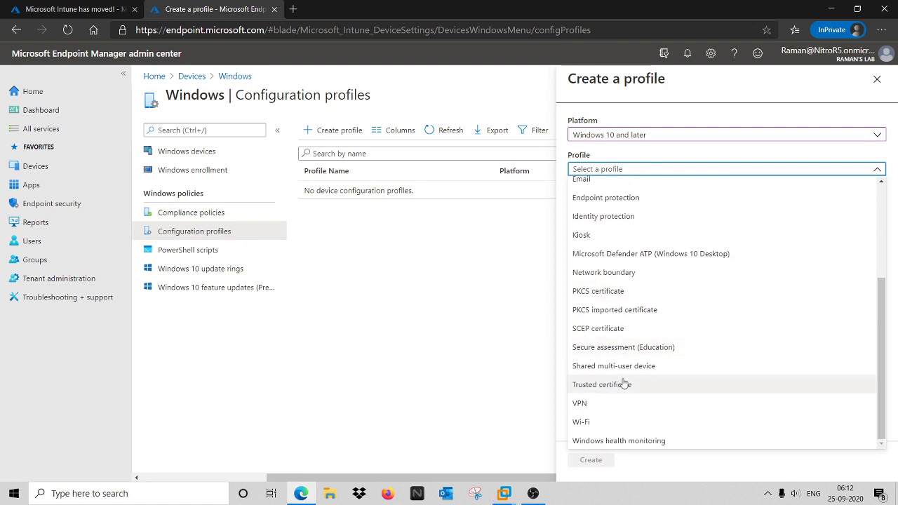
click(877, 80)
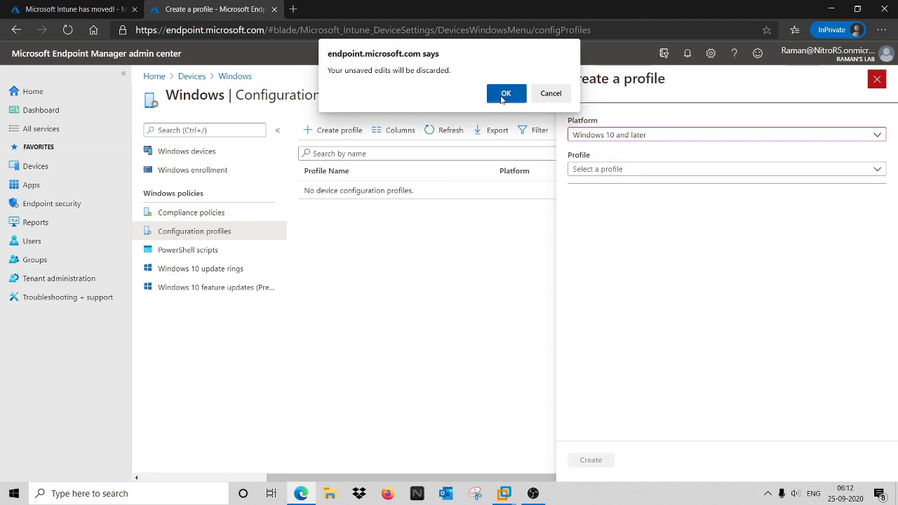
click(506, 93)
Step: Create a new compliance policy for the Windows 10 and later platform
click(187, 217)
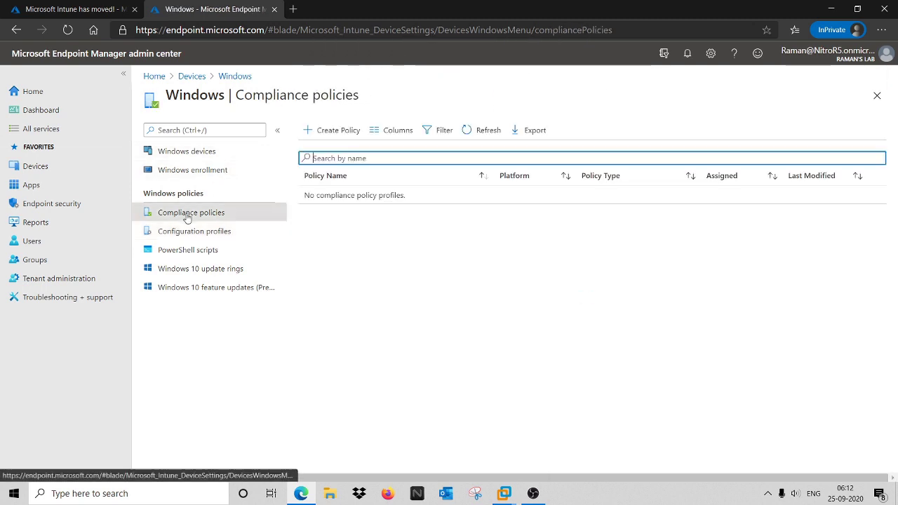
click(333, 132)
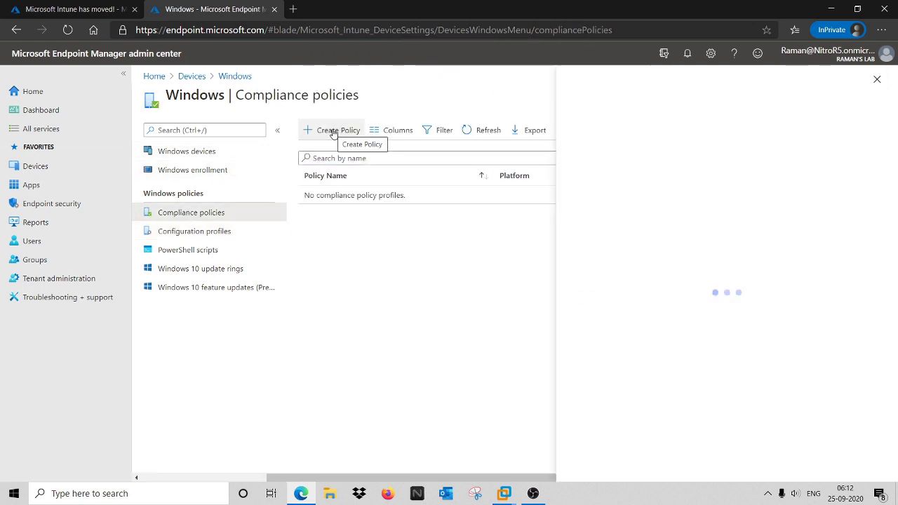
click(667, 133)
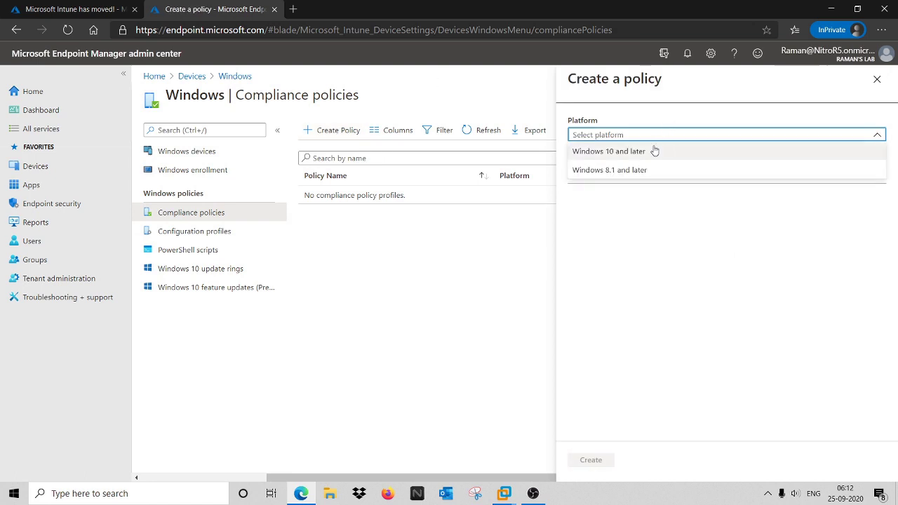
click(636, 152)
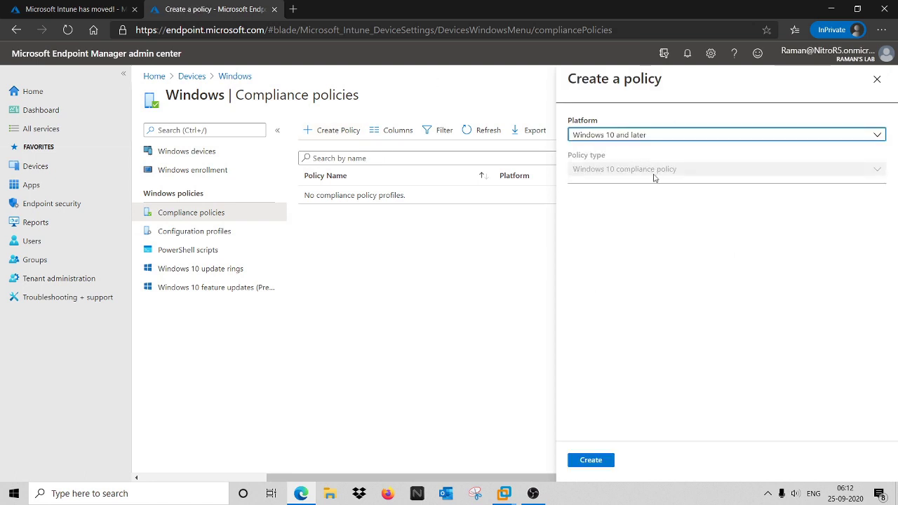
click(594, 462)
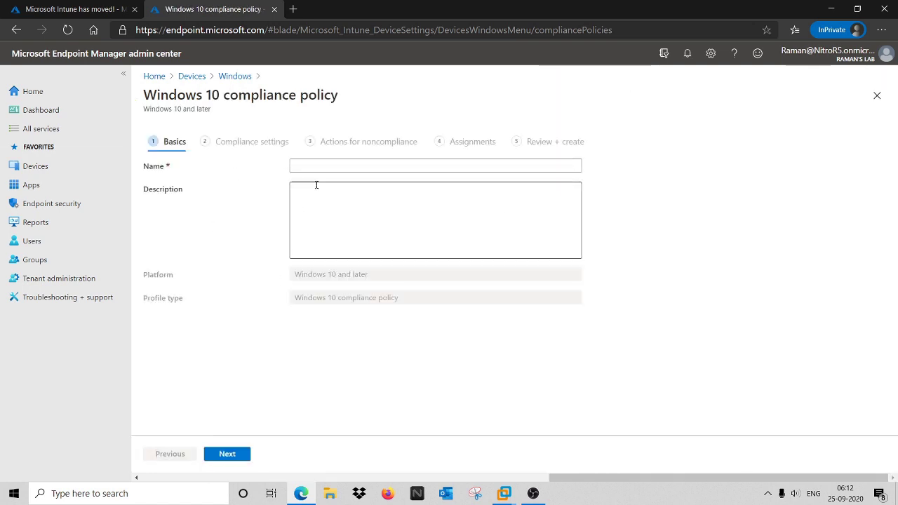
Step: Name the compliance policy 'Compliance' and advance to its settings
click(337, 166)
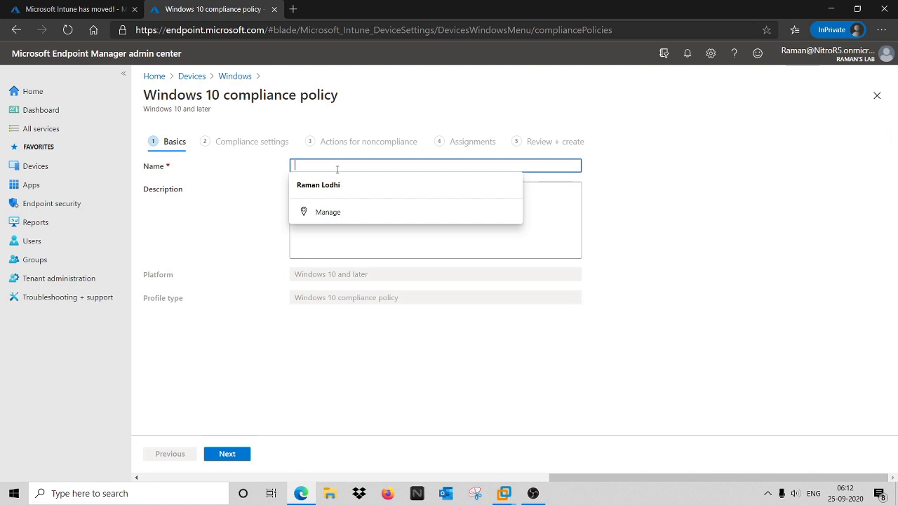
text(Compliance)
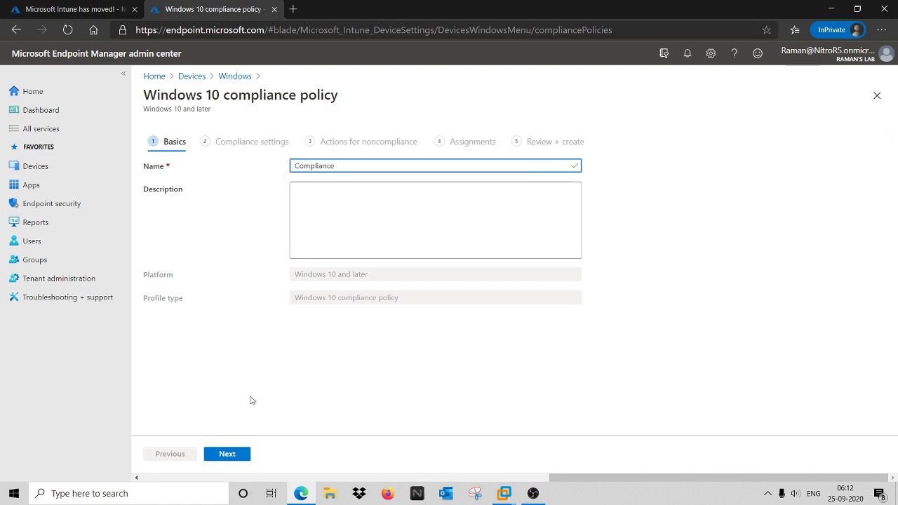
click(232, 454)
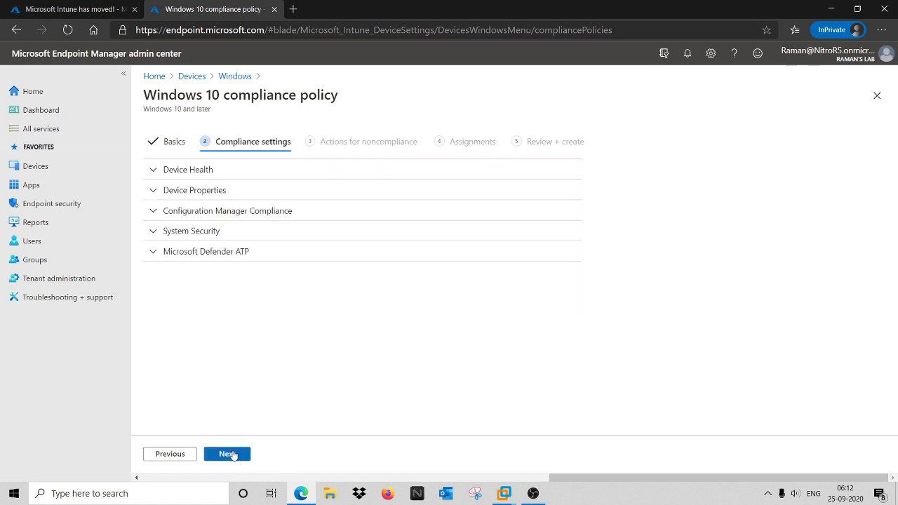
Step: Review the Device Health, Device Properties, Configuration Manager Compliance and System Security settings, then go to Apps
click(166, 171)
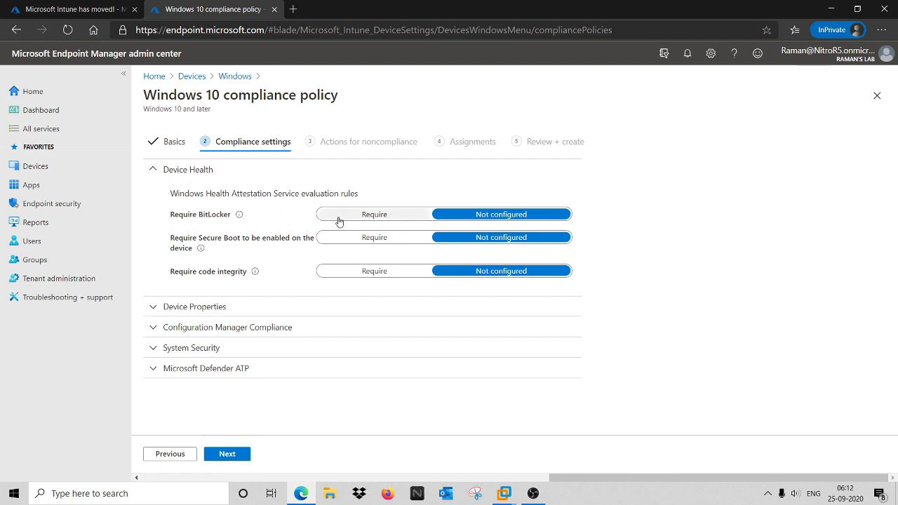
click(162, 309)
scroll(238, 277, down, 2)
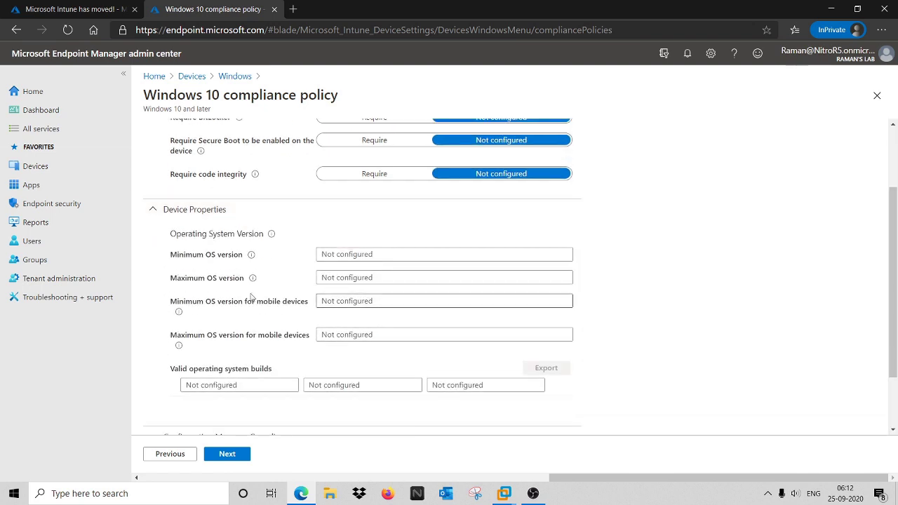
scroll(314, 266, down, 1)
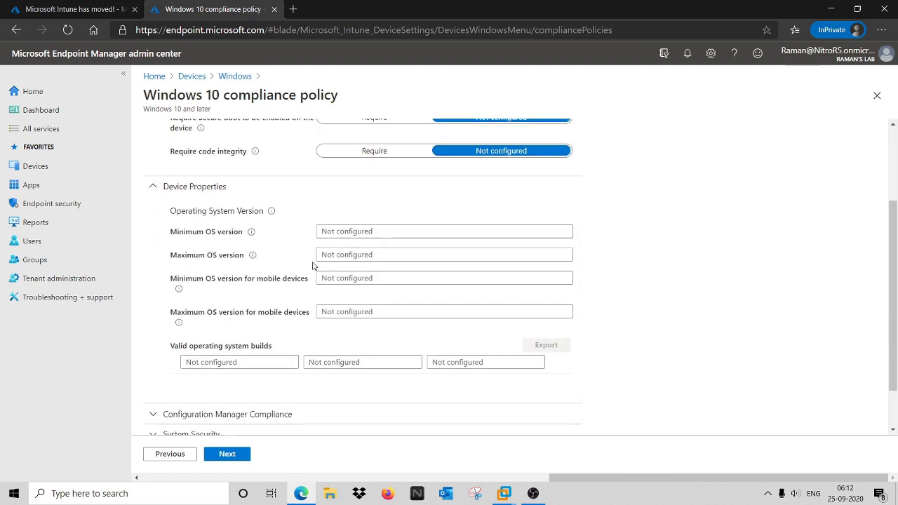
click(348, 226)
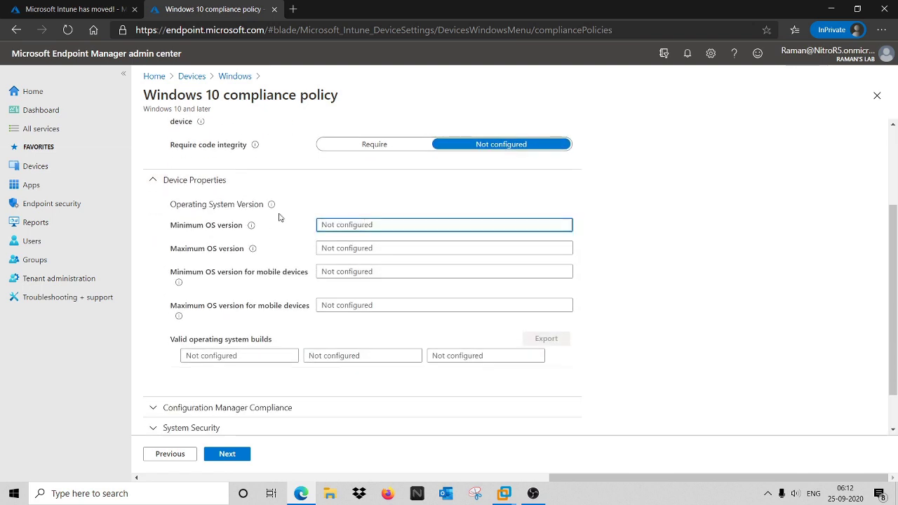
scroll(249, 244, down, 2)
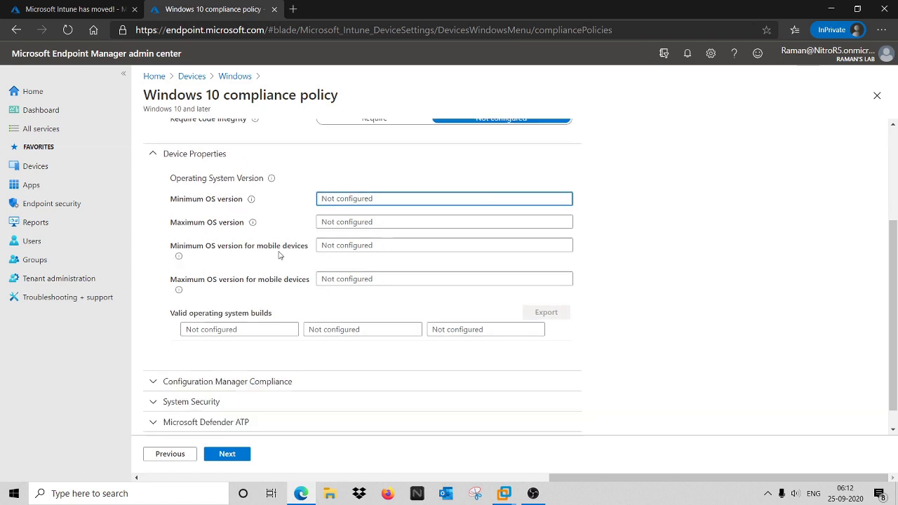
click(171, 362)
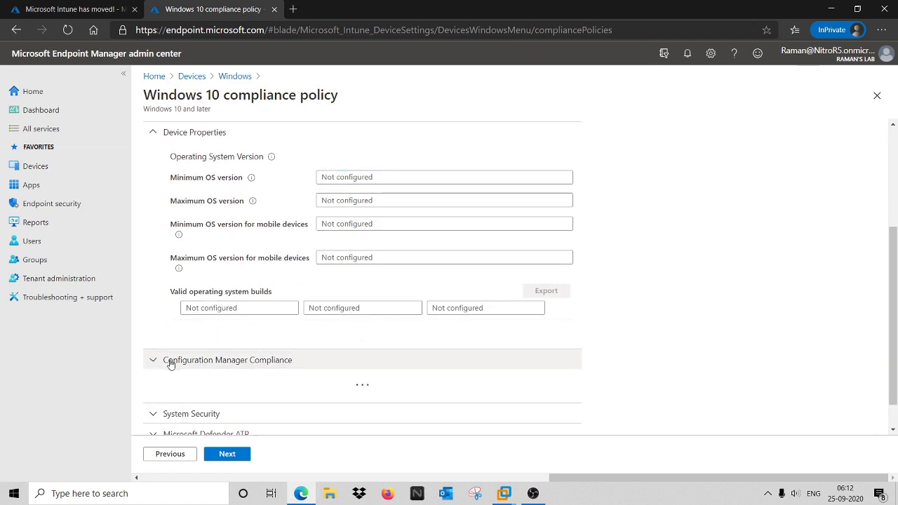
click(179, 380)
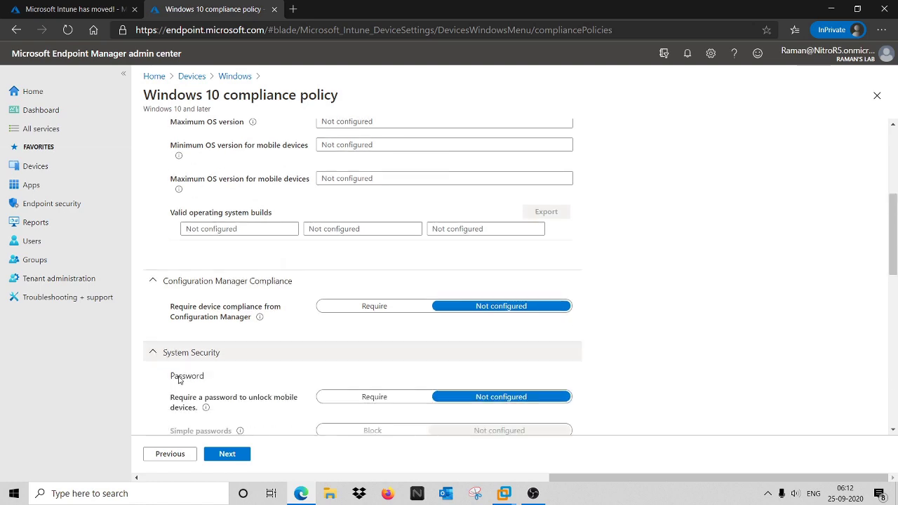
scroll(179, 380, down, 2)
scroll(303, 305, down, 1)
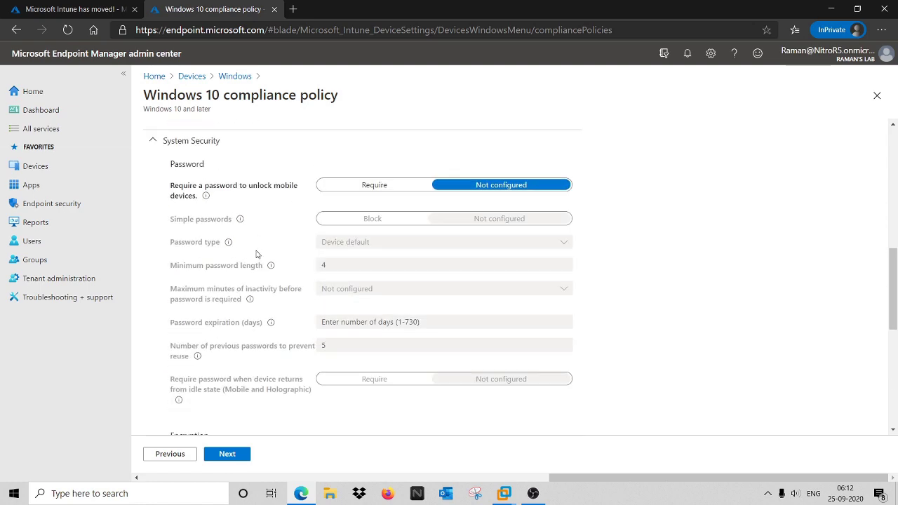
scroll(315, 279, up, 1)
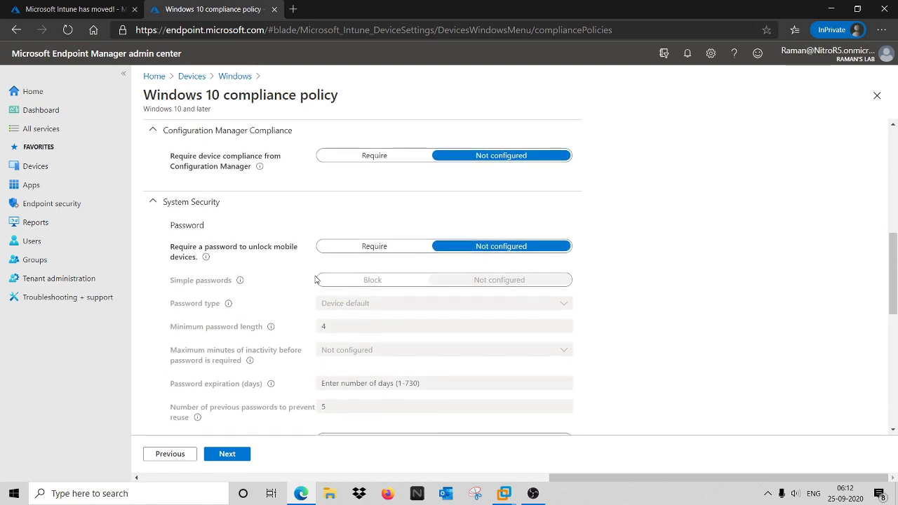
scroll(316, 280, up, 1)
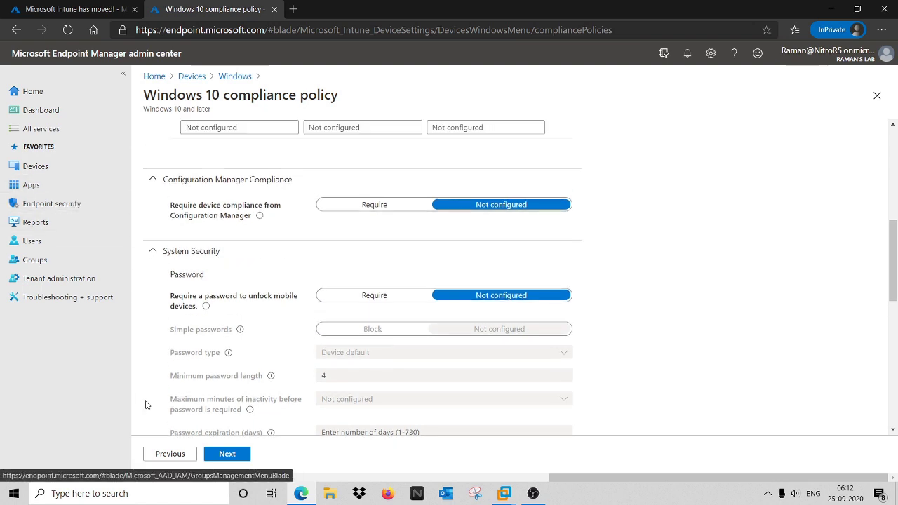
click(40, 185)
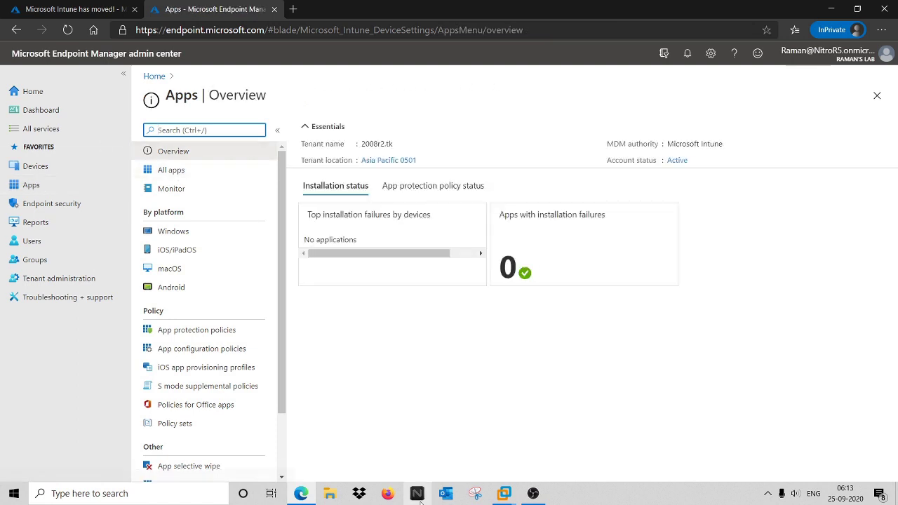
Step: Check the AutoPilot virtual machine, then return to the Endpoint Manager browser window
click(504, 493)
click(619, 441)
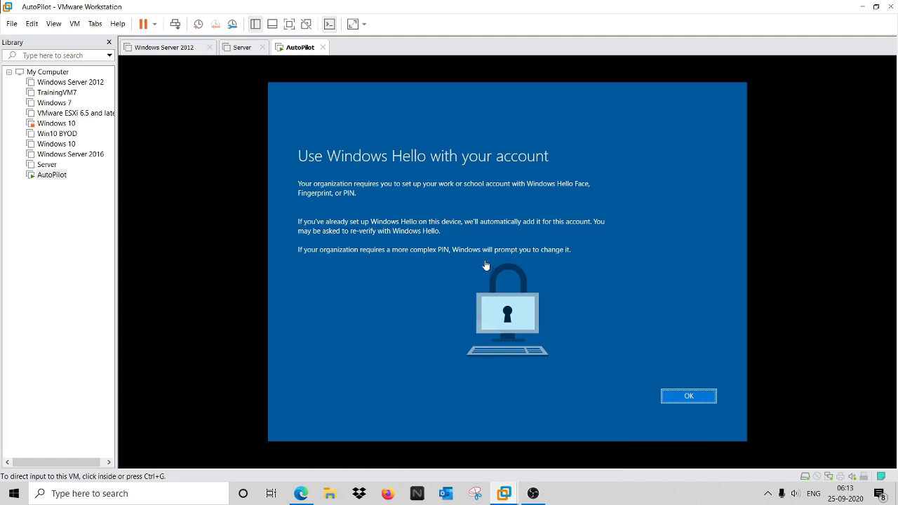
click(304, 491)
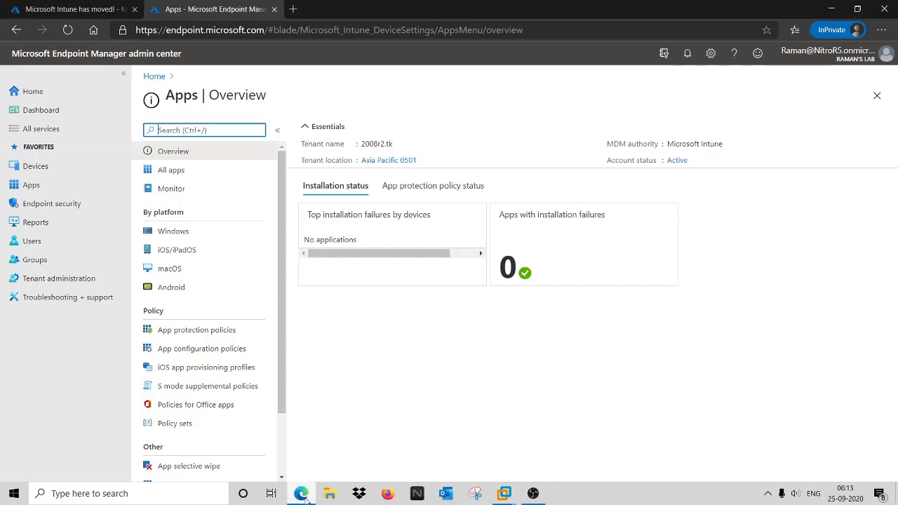
Step: Add a new app under All apps with app type Microsoft 365 Apps for Windows 10
click(168, 173)
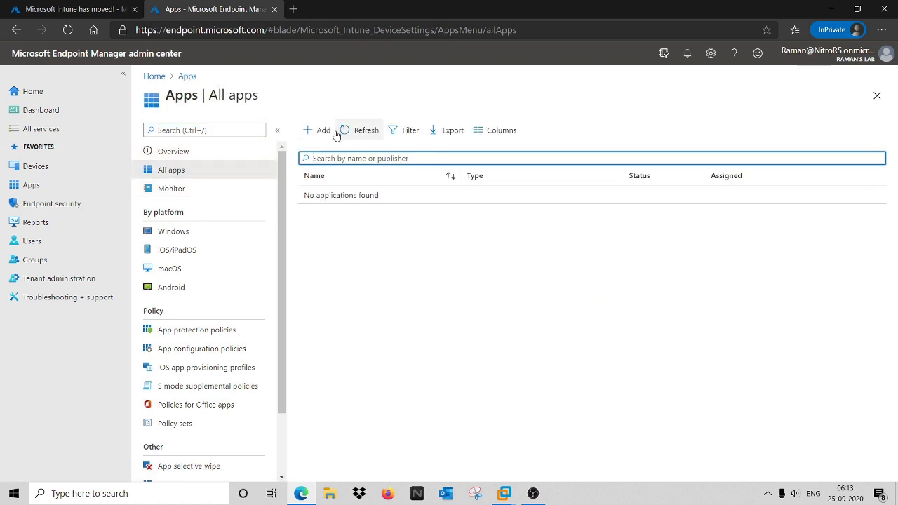
click(321, 129)
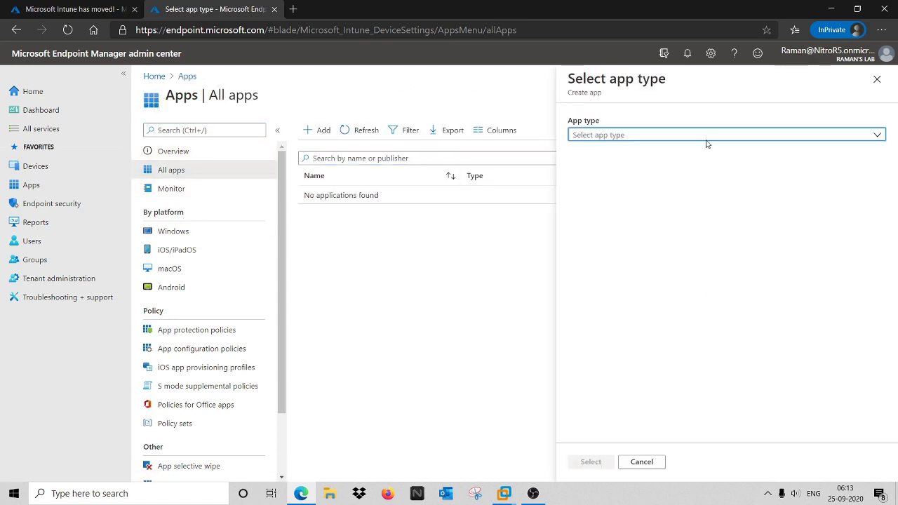
click(711, 140)
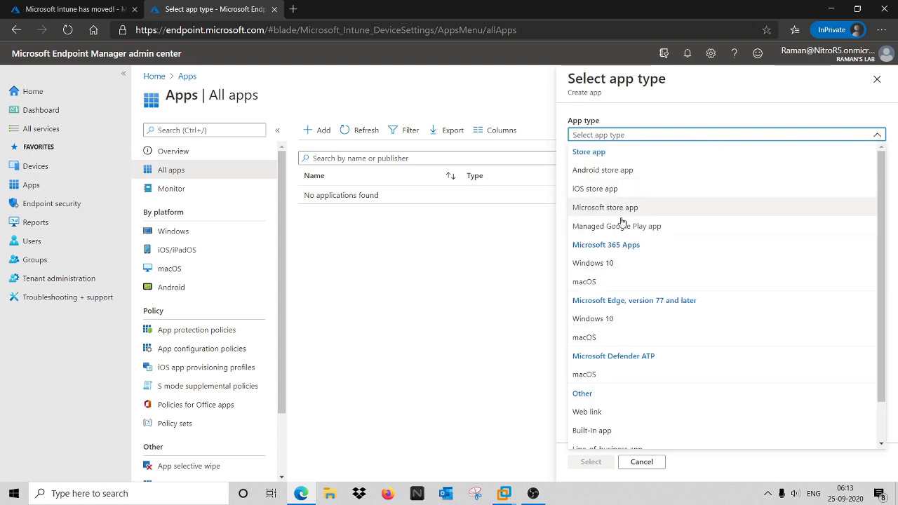
click(607, 264)
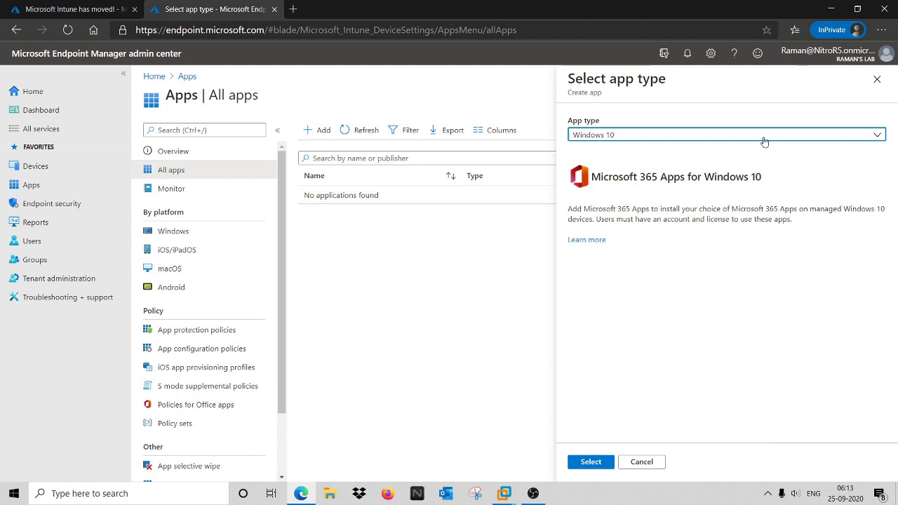
drag(599, 174, 782, 177)
click(782, 176)
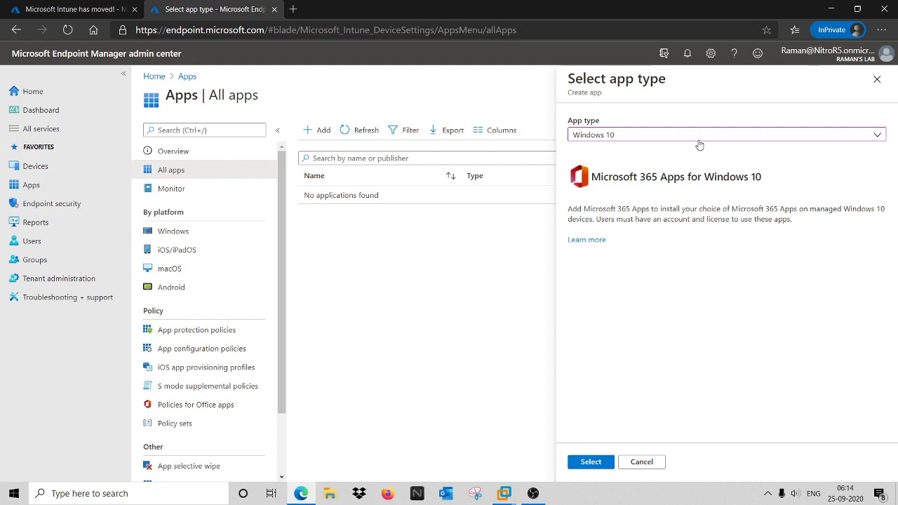
Step: Choose Windows app (Win32) from the App type list and confirm it
click(698, 140)
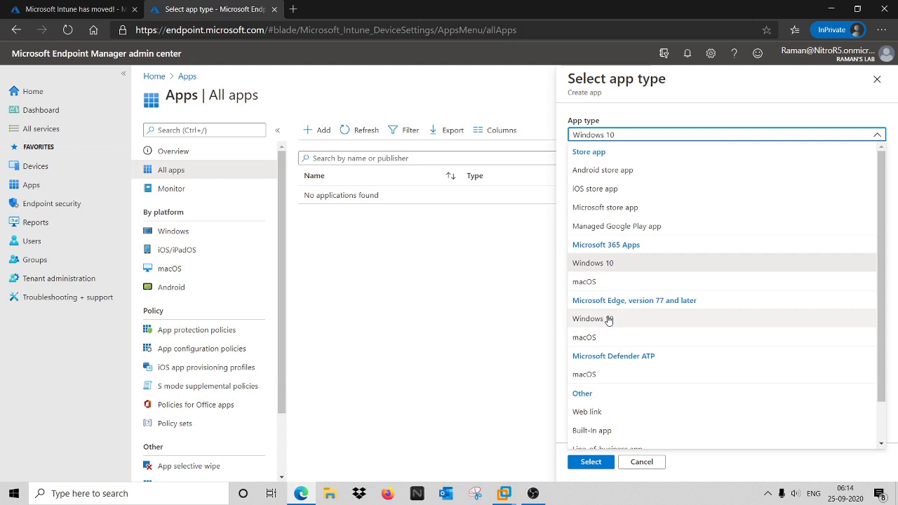
scroll(609, 320, down, 2)
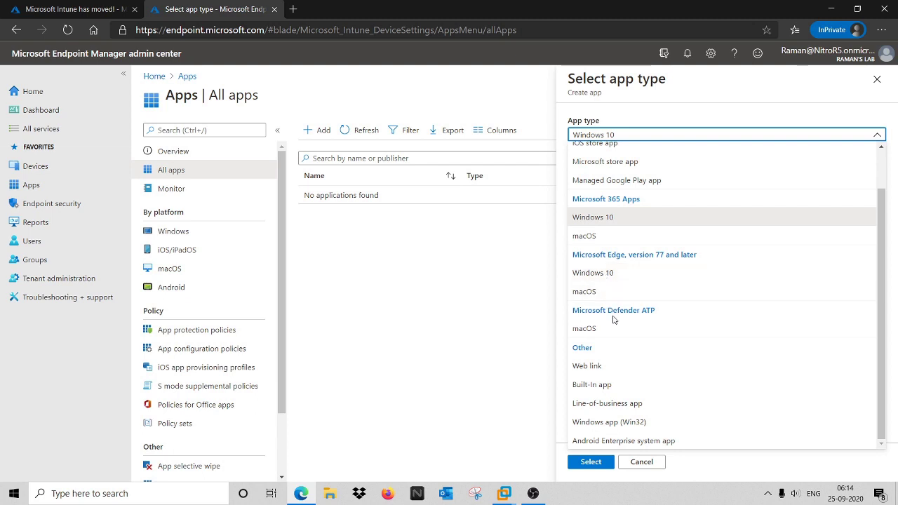
scroll(613, 320, up, 2)
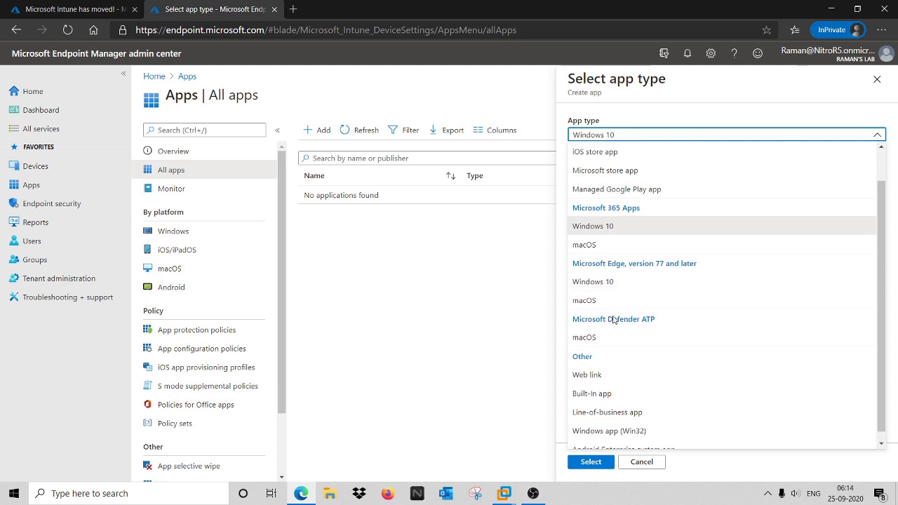
scroll(609, 337, down, 2)
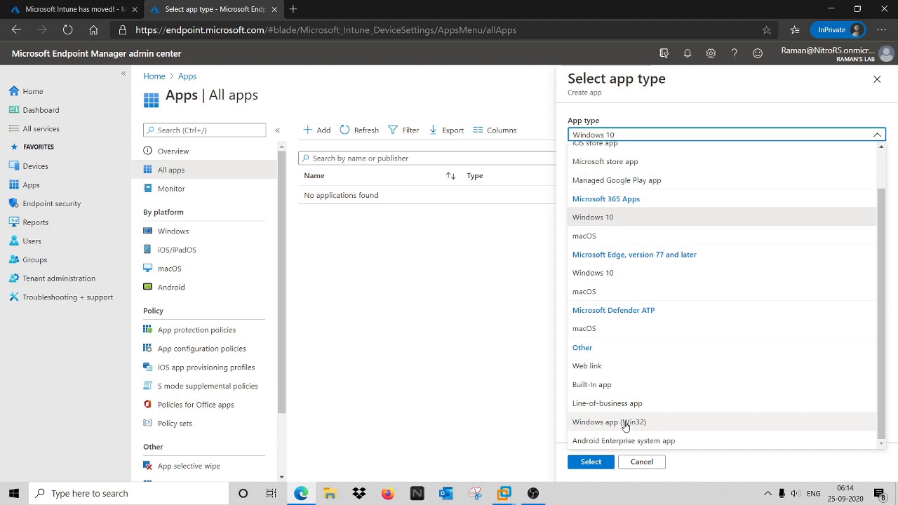
click(624, 423)
click(582, 463)
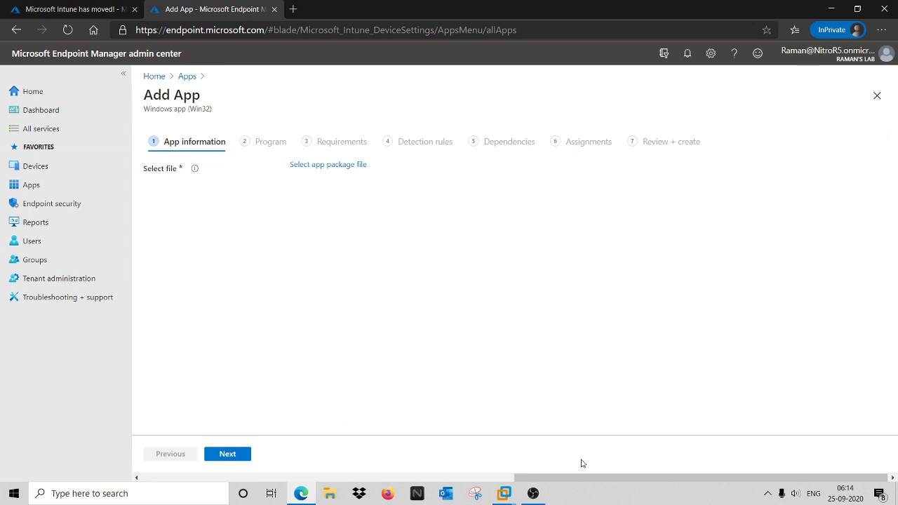
click(333, 169)
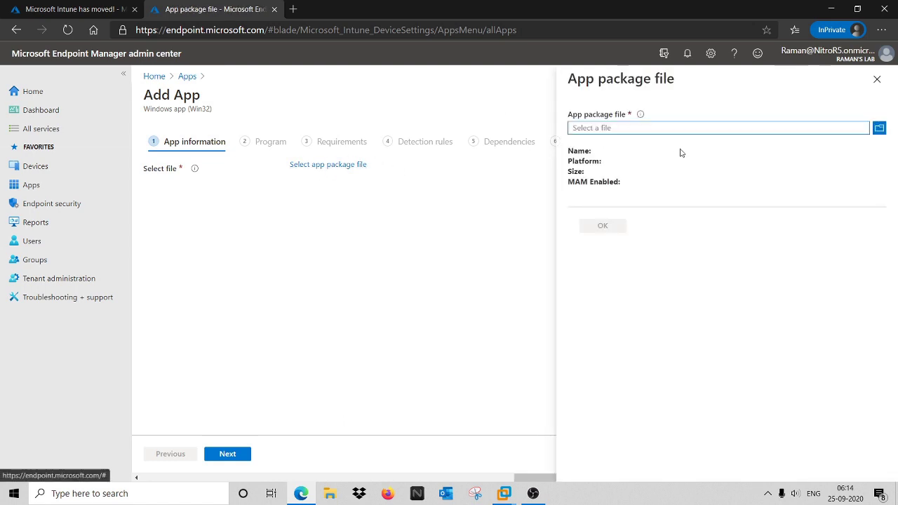
click(880, 128)
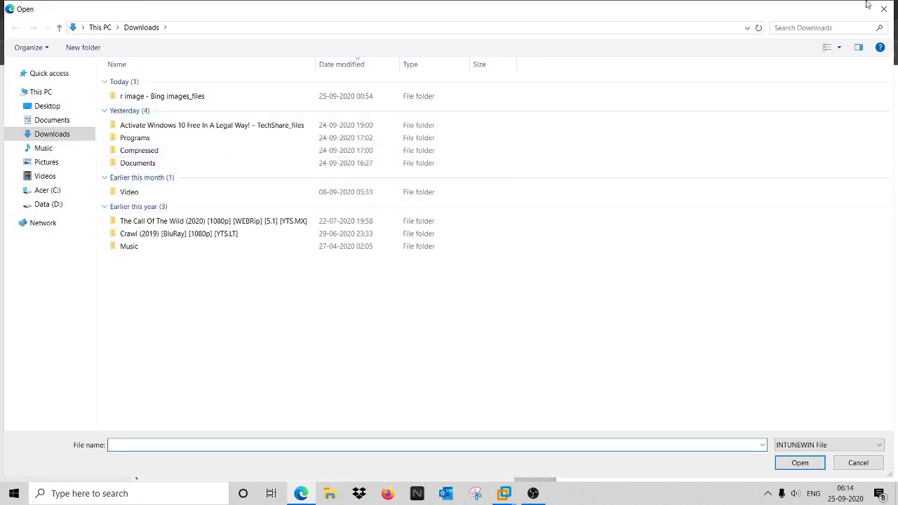
click(889, 5)
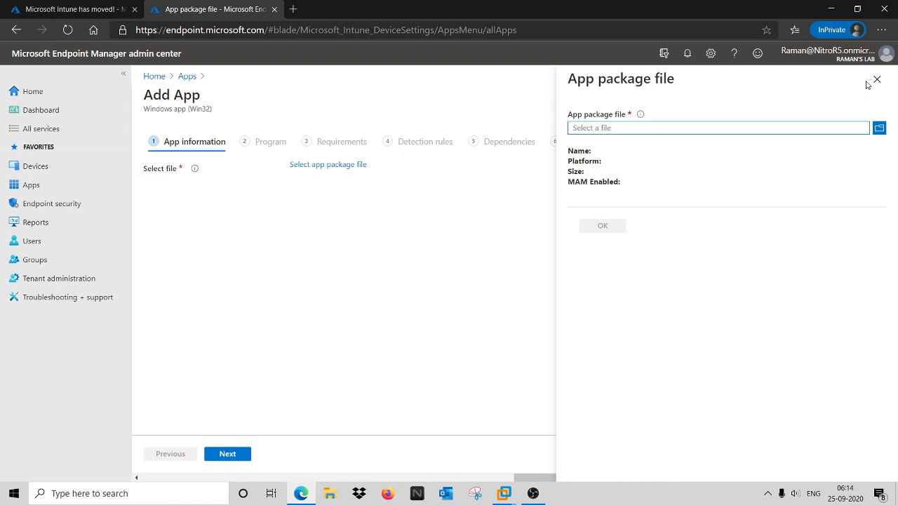
click(877, 80)
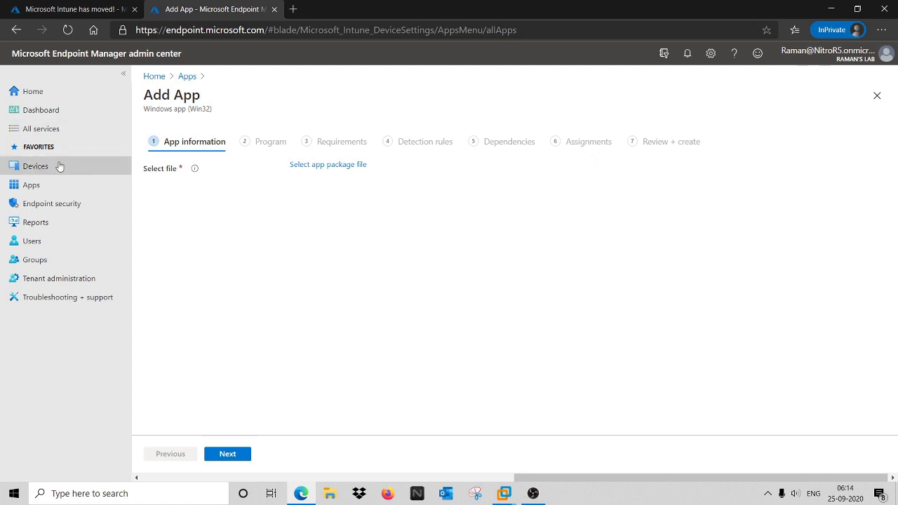
Step: Go to Apps > Windows, start adding an app and pick Microsoft store app as its type
click(35, 182)
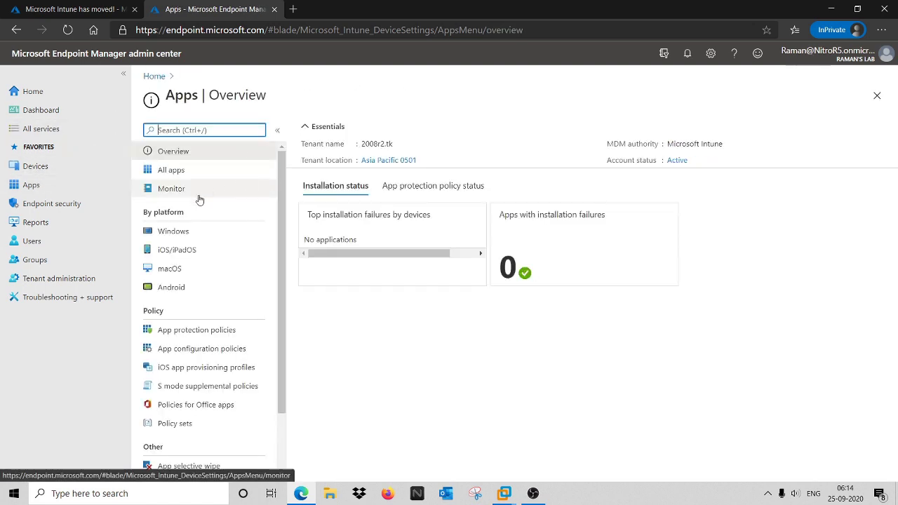
click(181, 231)
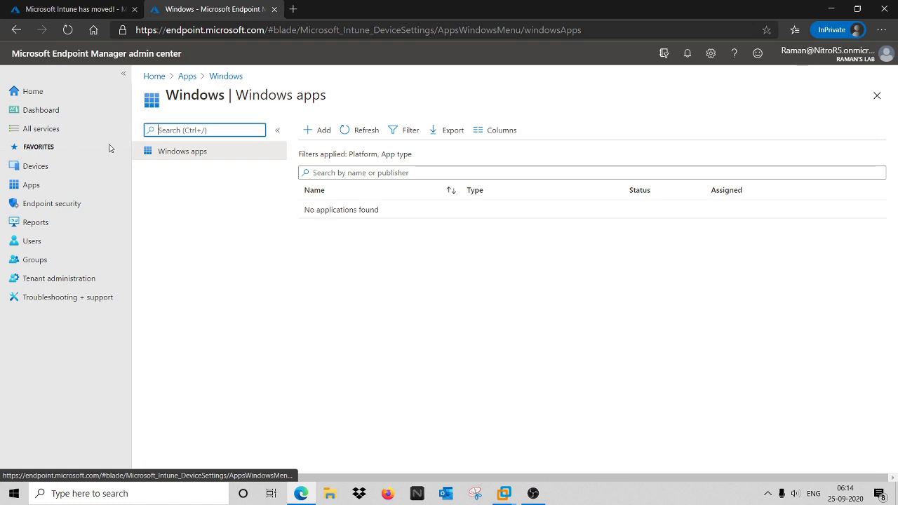
click(54, 183)
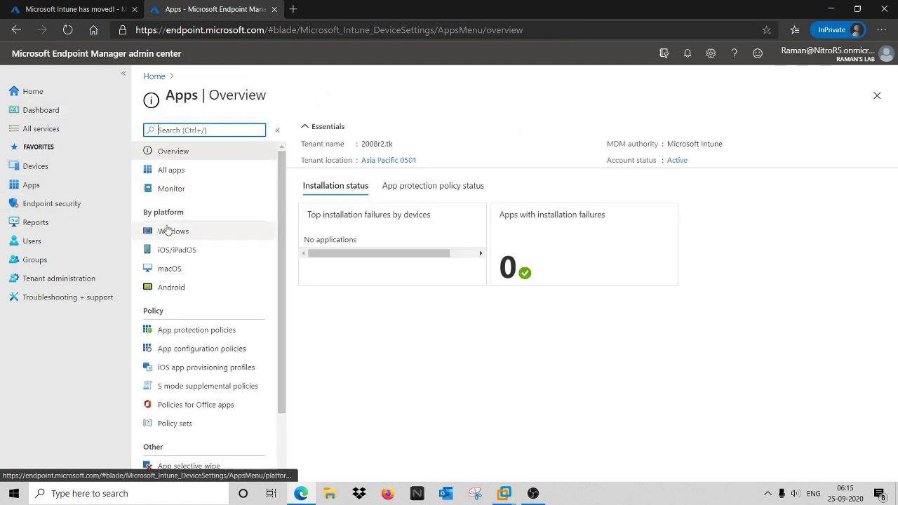
click(169, 231)
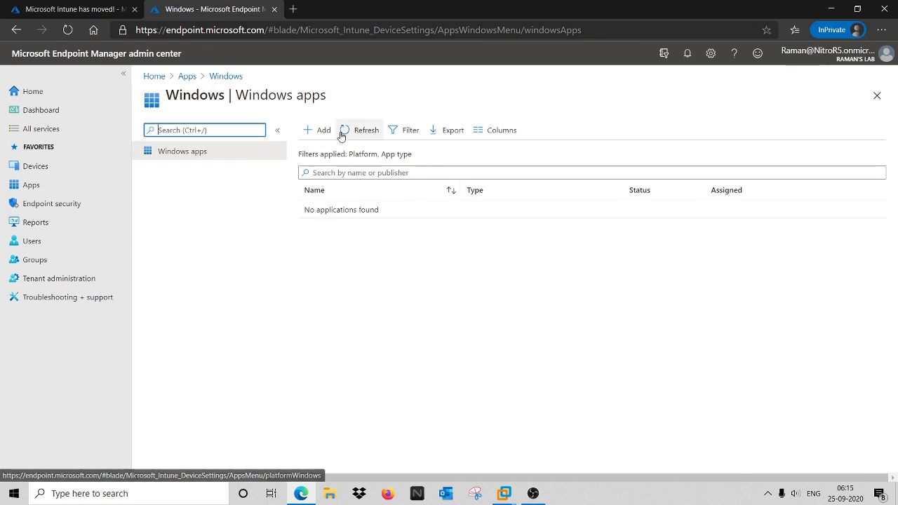
click(321, 132)
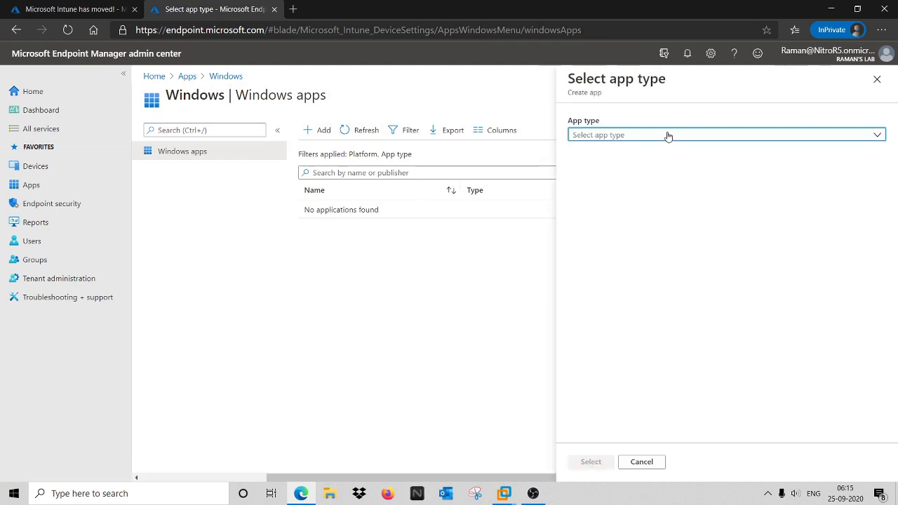
click(668, 136)
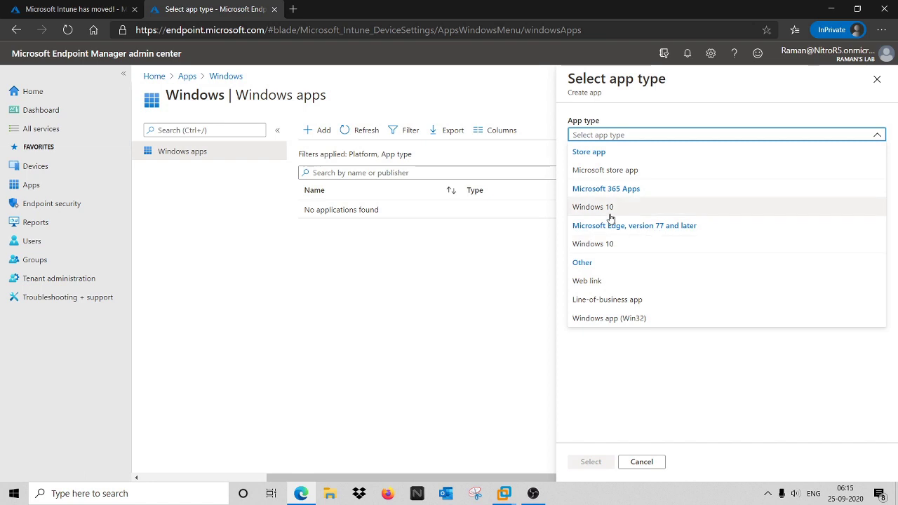
click(592, 175)
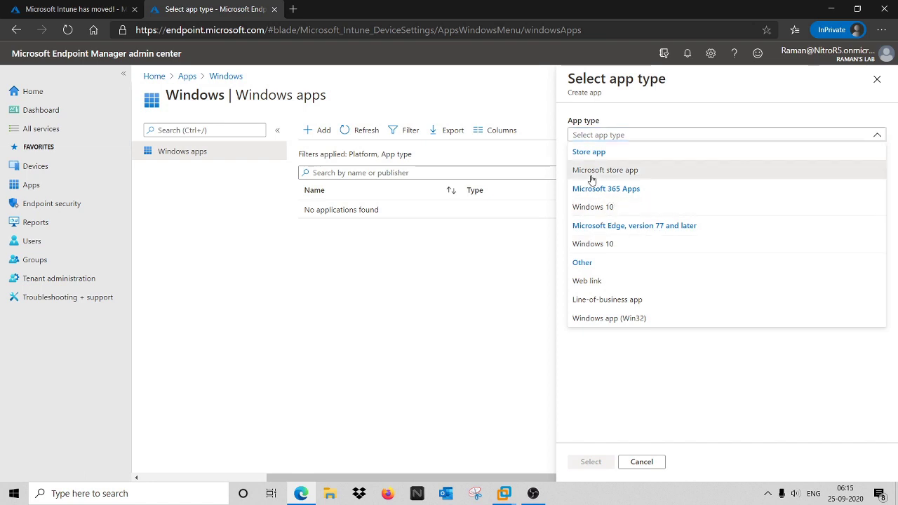
Step: Confirm Microsoft store app, browse the form's Appstore URL field, then return to Apps unfilled
click(579, 465)
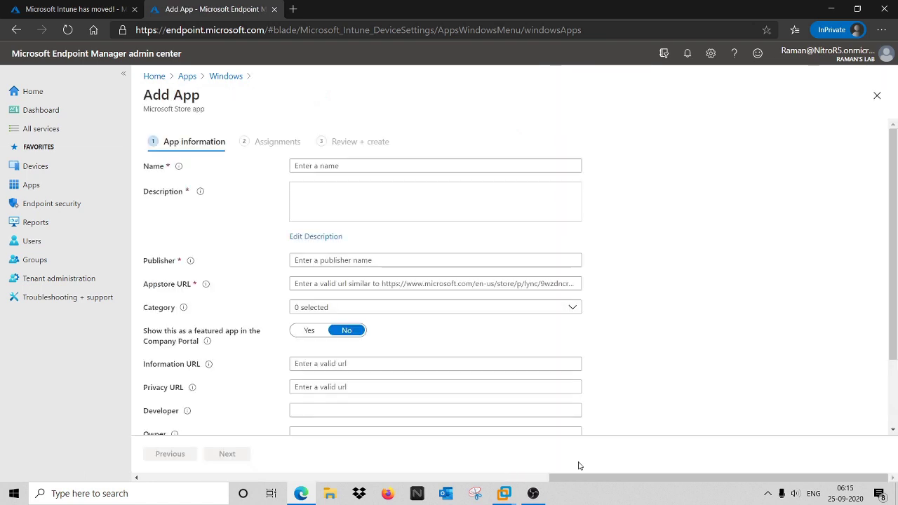
scroll(611, 268, down, 1)
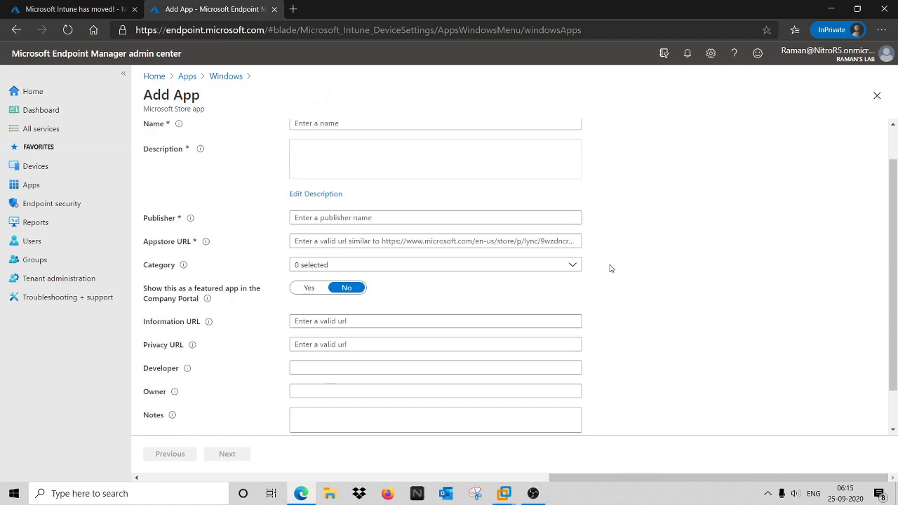
scroll(501, 229, down, 1)
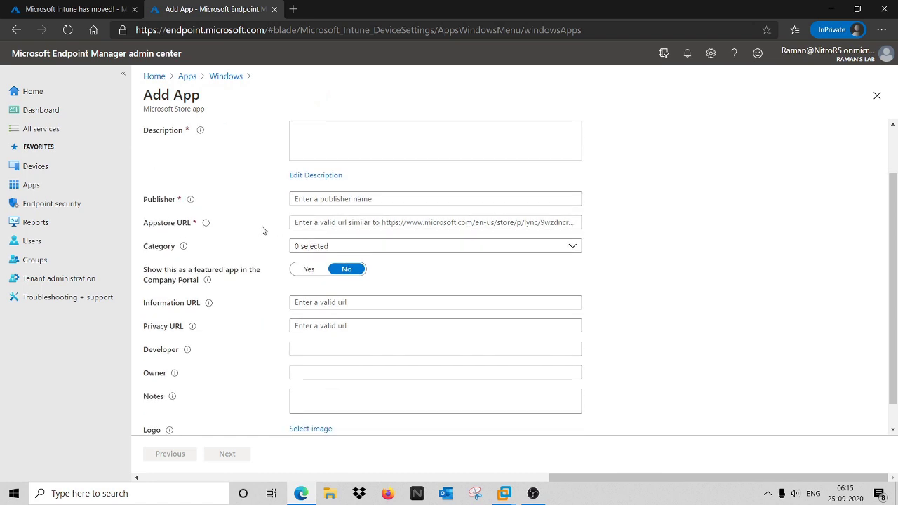
click(356, 223)
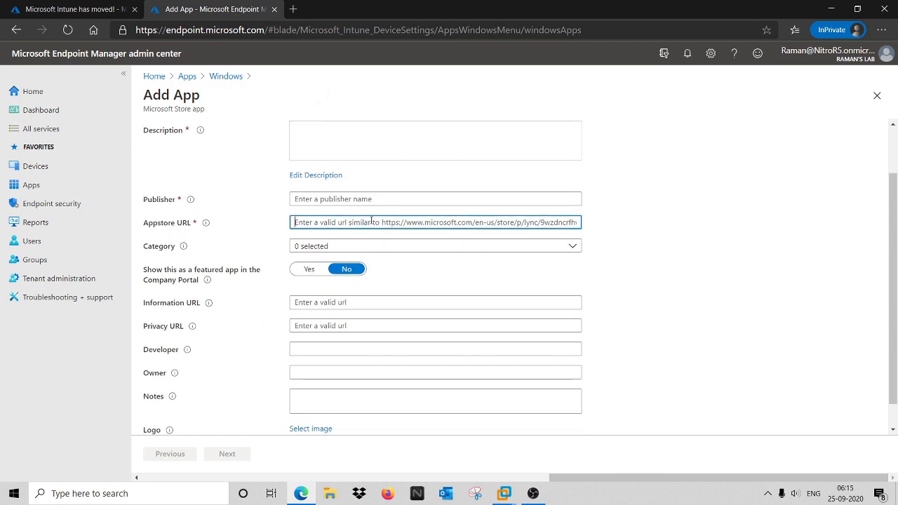
scroll(372, 223, up, 1)
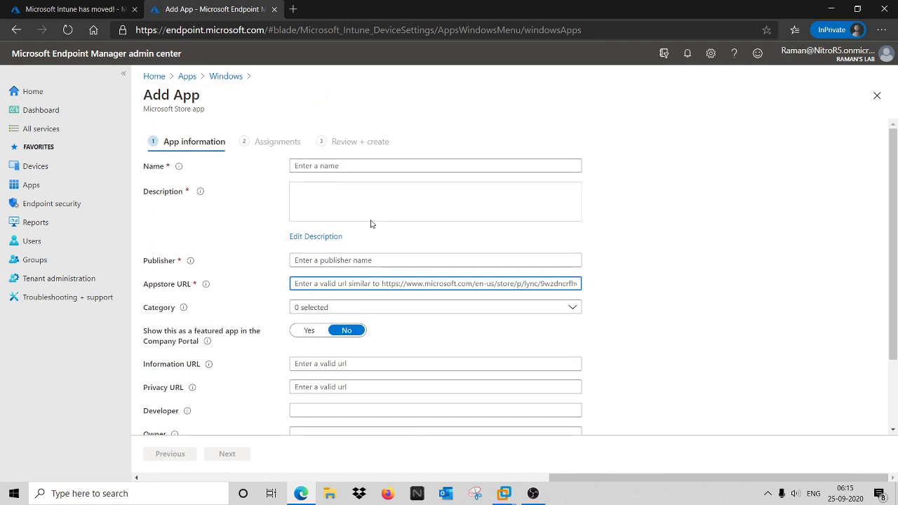
scroll(371, 222, down, 2)
scroll(372, 224, down, 1)
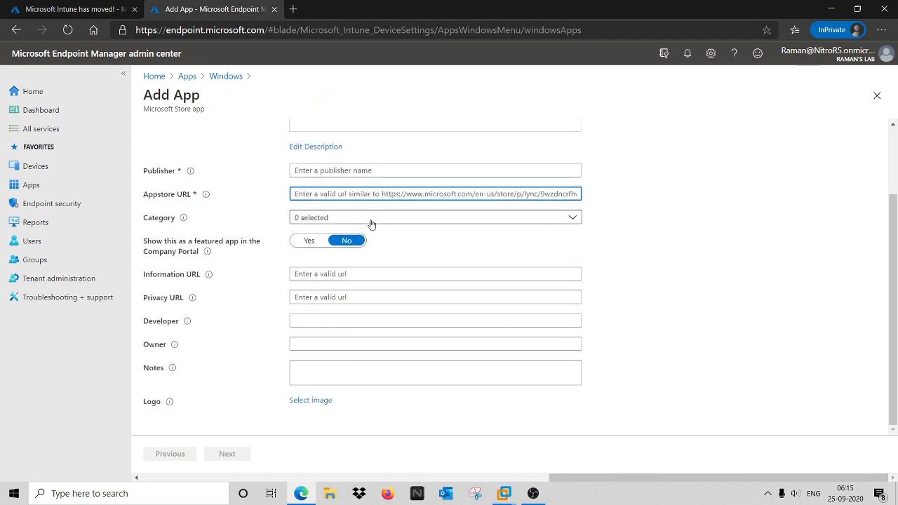
click(188, 78)
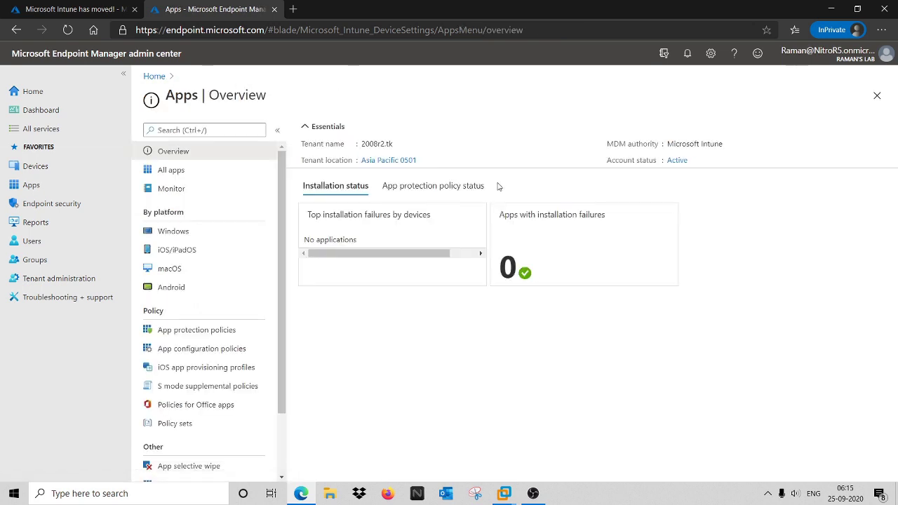
Step: Start a new Windows app and choose Line-of-business app as its type
click(171, 232)
click(321, 131)
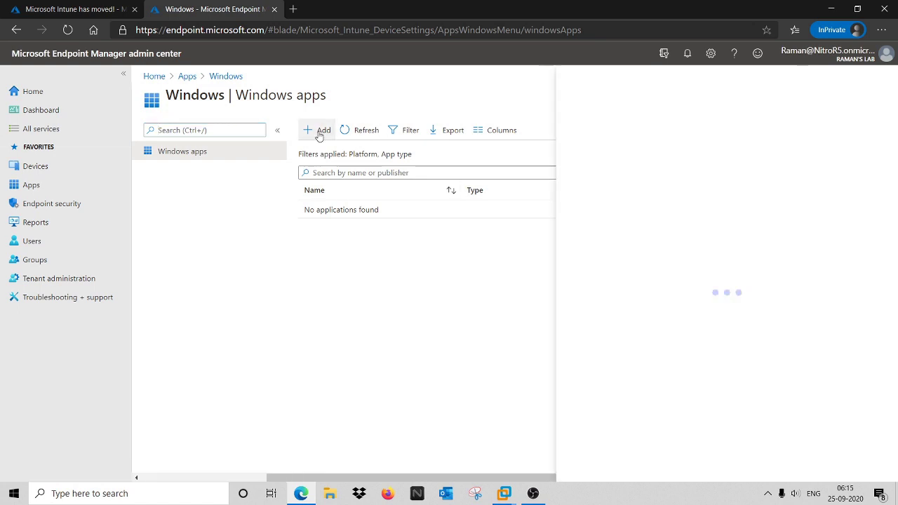
click(652, 137)
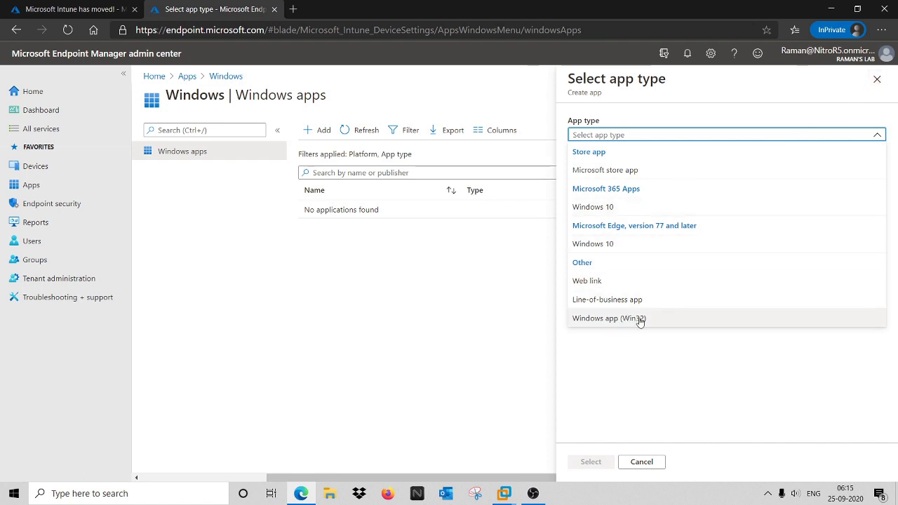
click(615, 302)
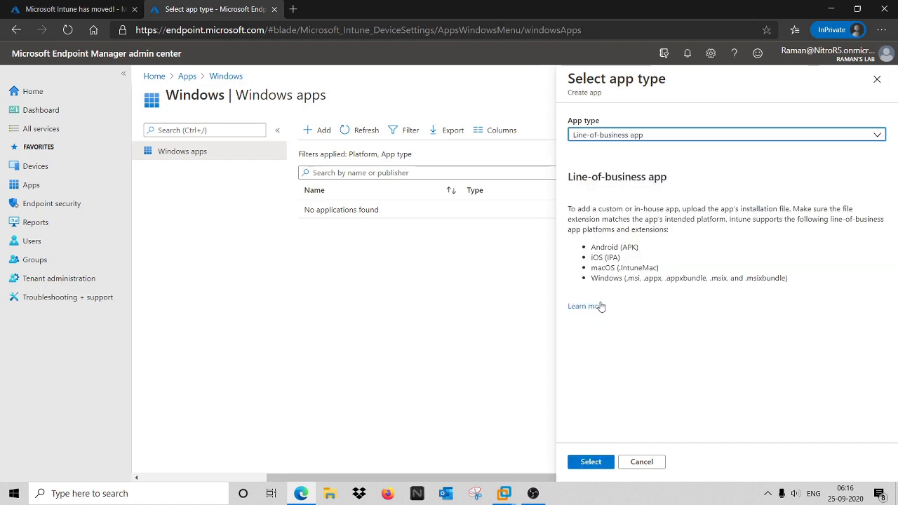
Step: Review the supported file extensions, then cancel and discard the new app
drag(641, 281, 757, 279)
click(718, 252)
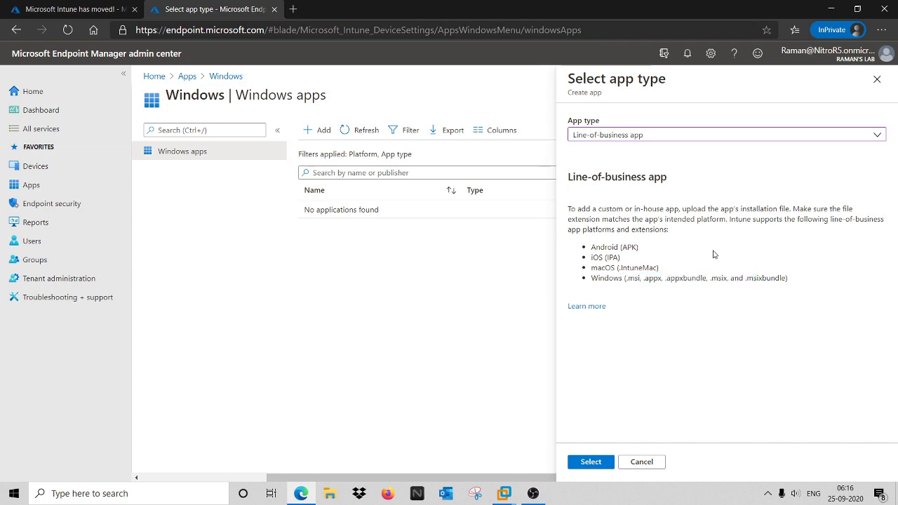
click(647, 464)
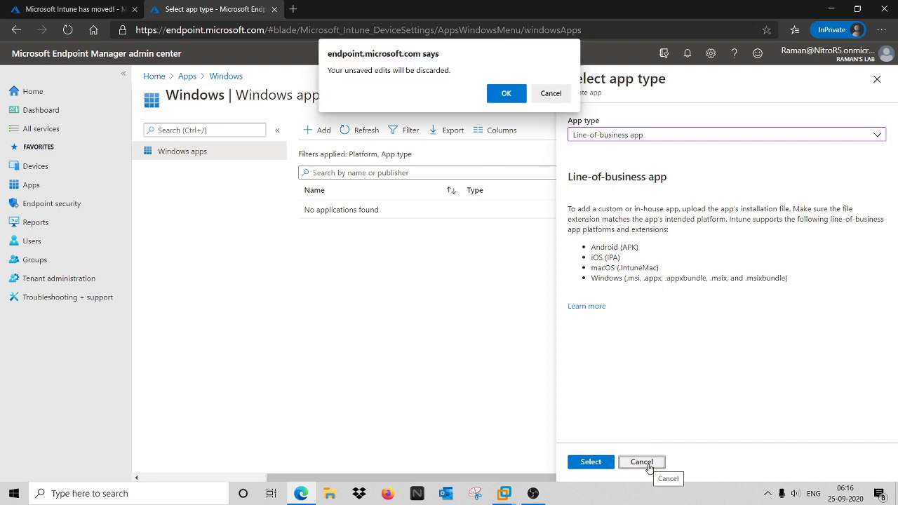
click(506, 94)
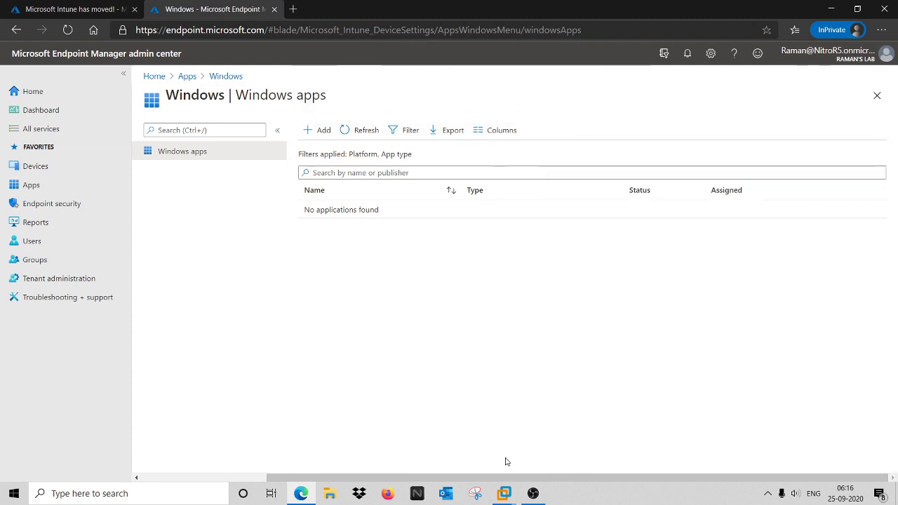
Step: In the AutoPilot VM, dismiss Windows Hello and continue to security verification, then return to Edge
mouse_move(504, 493)
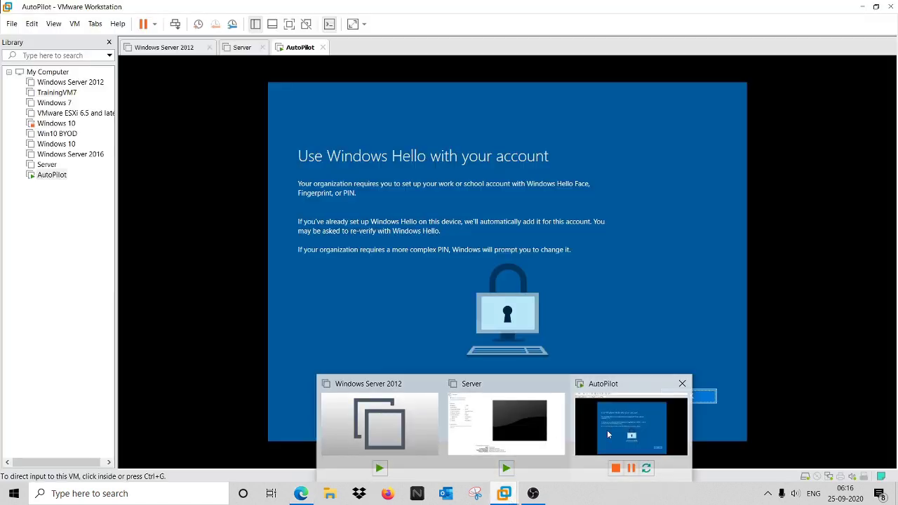
click(608, 435)
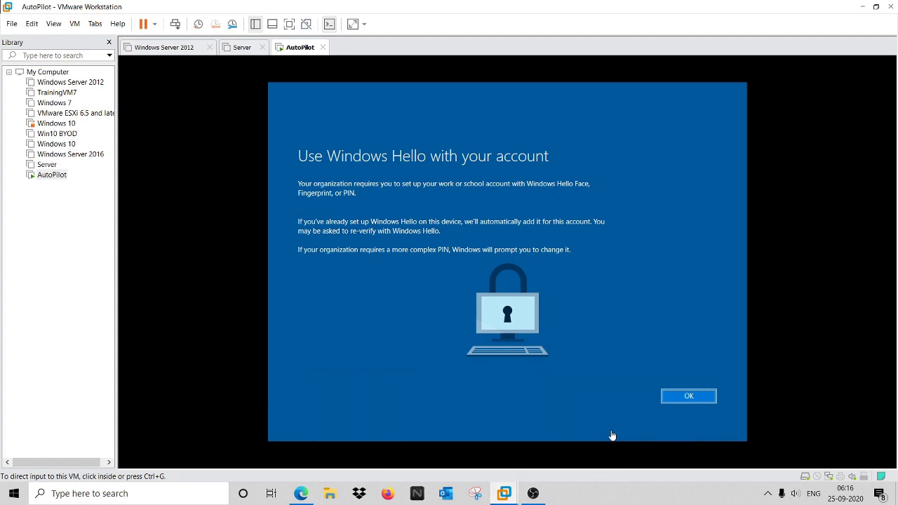
click(688, 399)
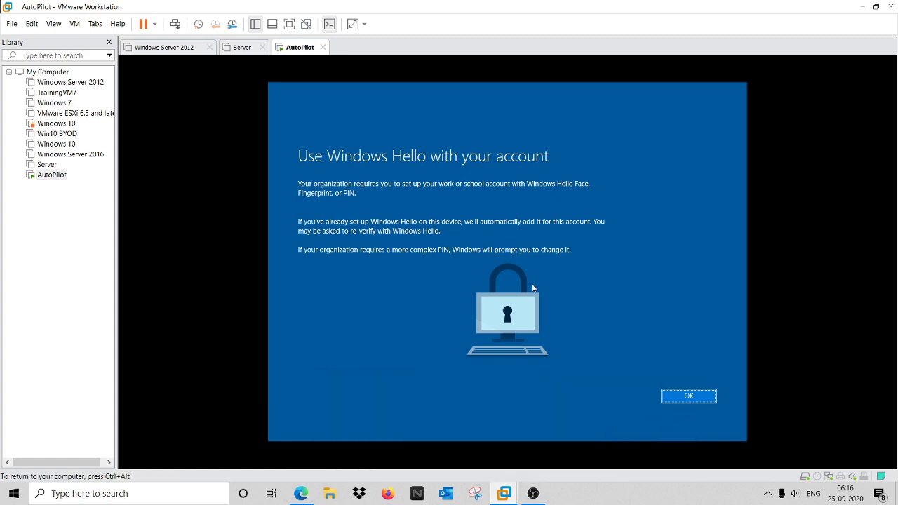
click(680, 397)
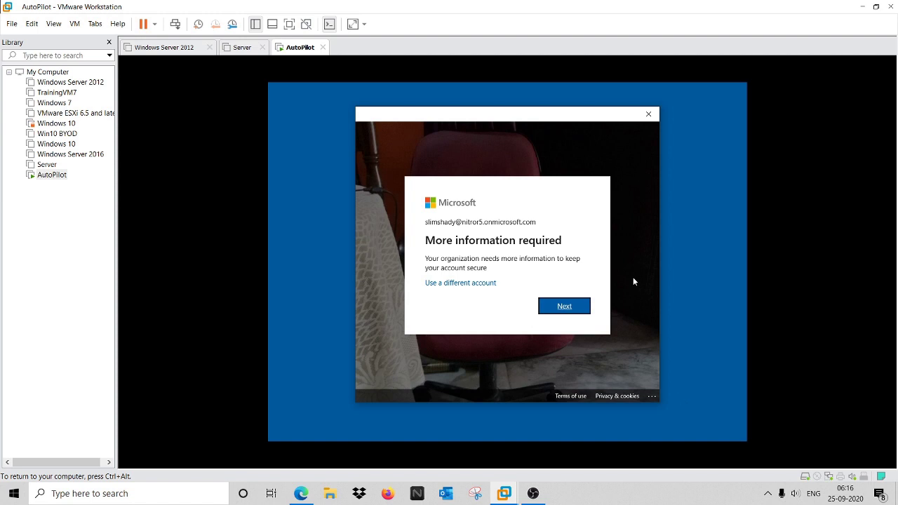
click(561, 313)
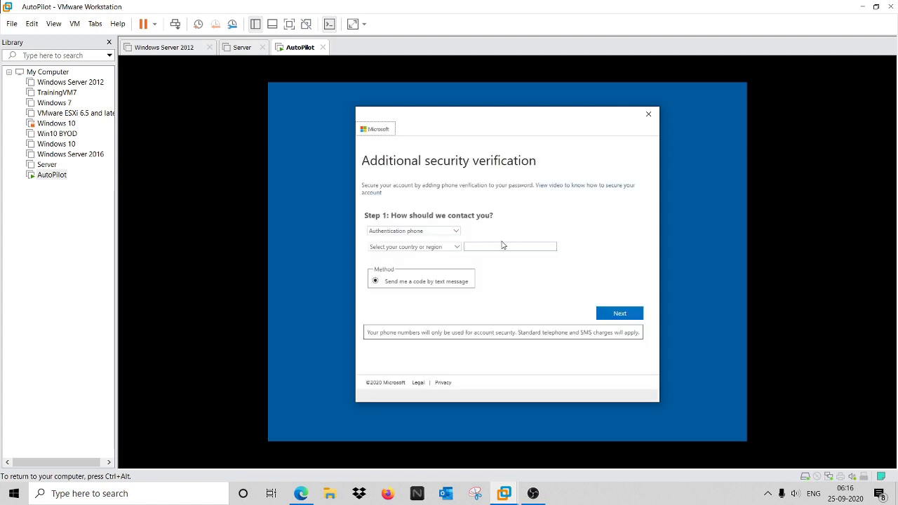
click(504, 246)
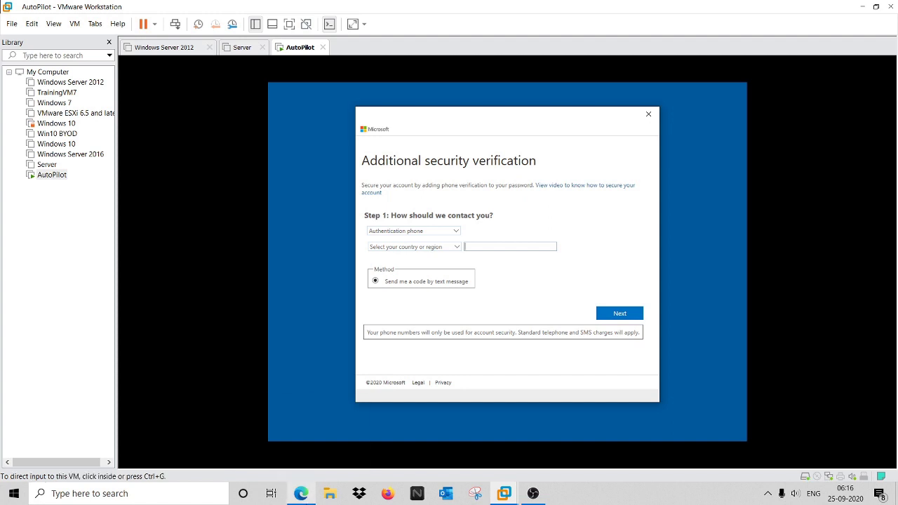
mouse_move(303, 497)
click(320, 442)
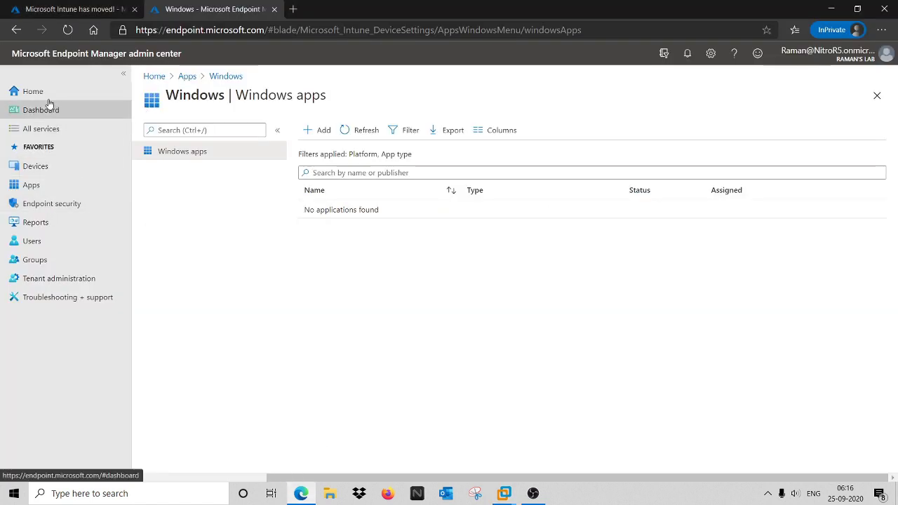
Step: Go to Home and open My Dashboard, showing 2 Windows devices enrolled
click(35, 174)
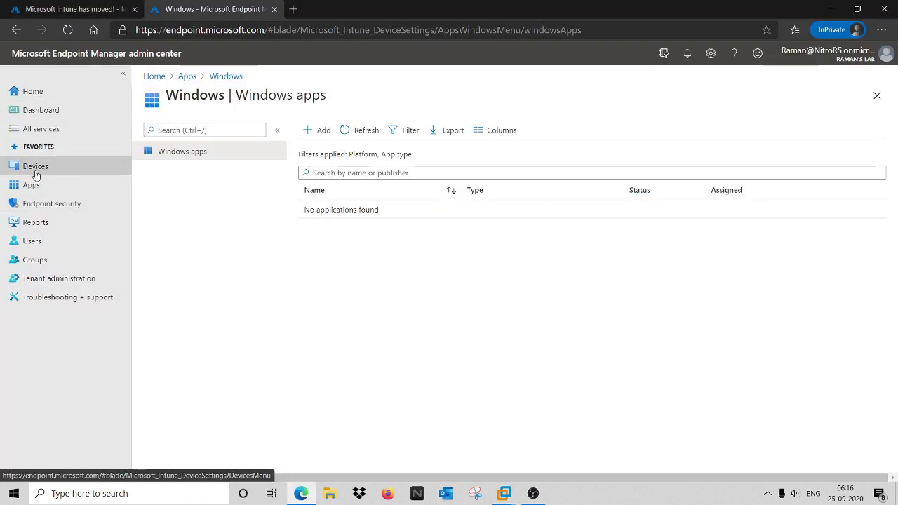
click(31, 96)
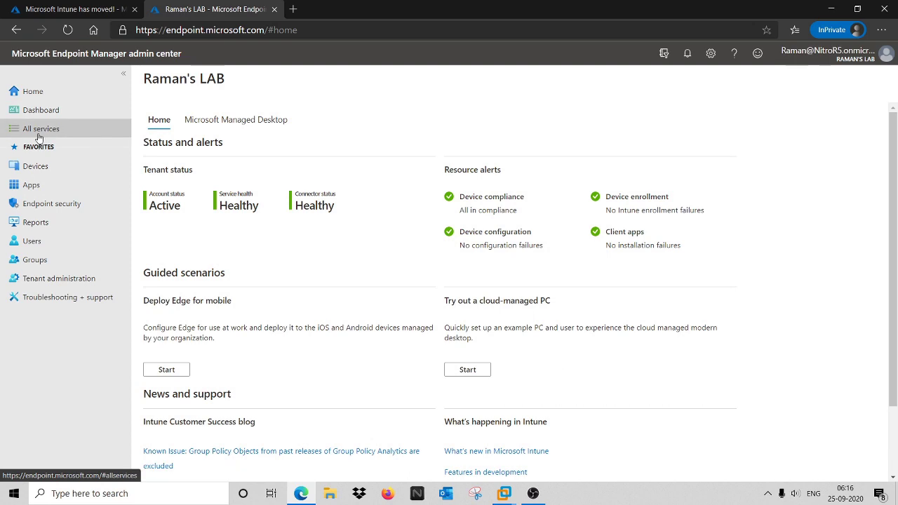
click(48, 118)
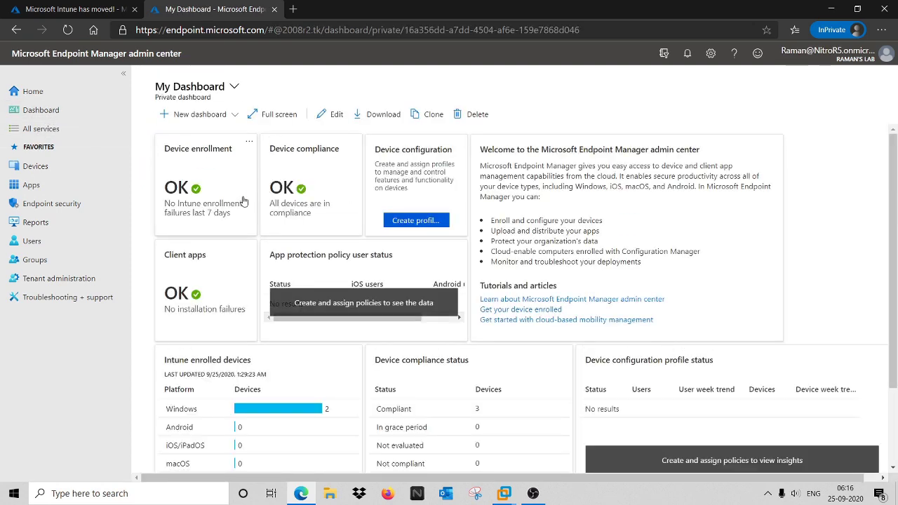
Step: Open Windows Hello for Business under Devices > Windows > Windows enrollment
scroll(243, 201, down, 1)
scroll(242, 201, up, 1)
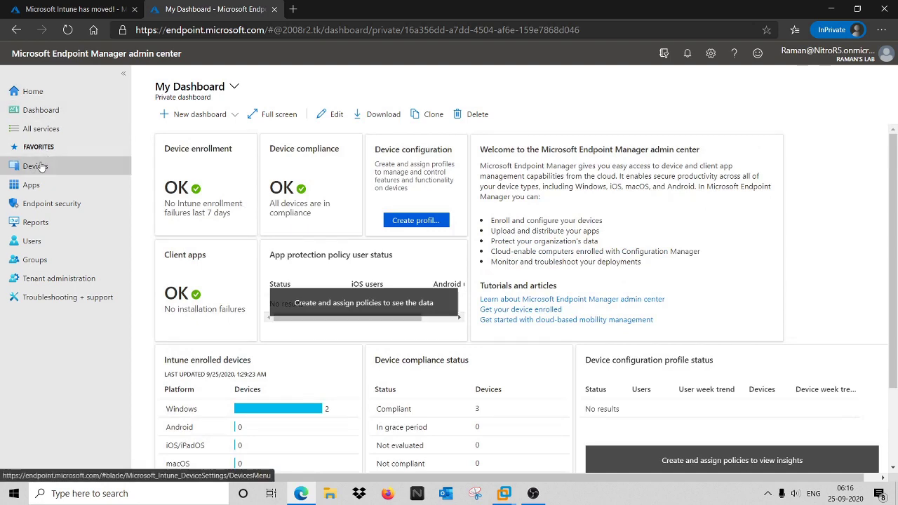
click(38, 167)
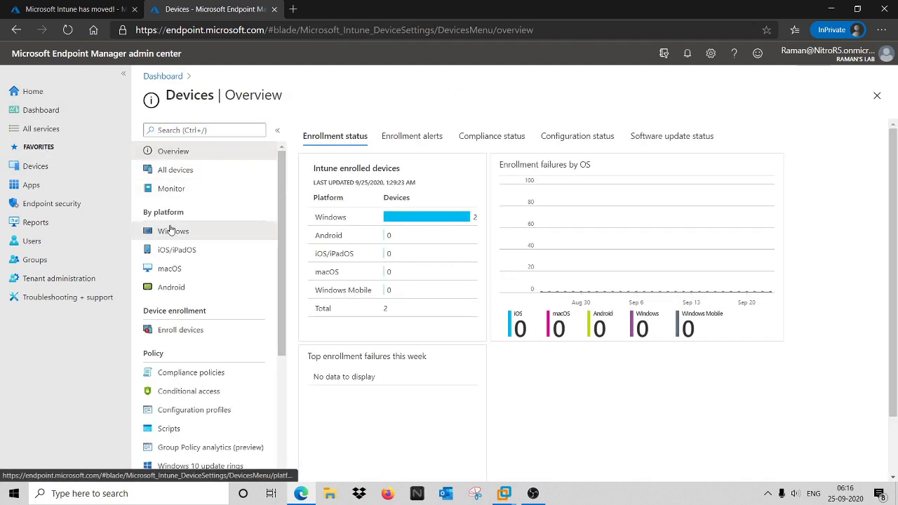
click(171, 231)
click(184, 170)
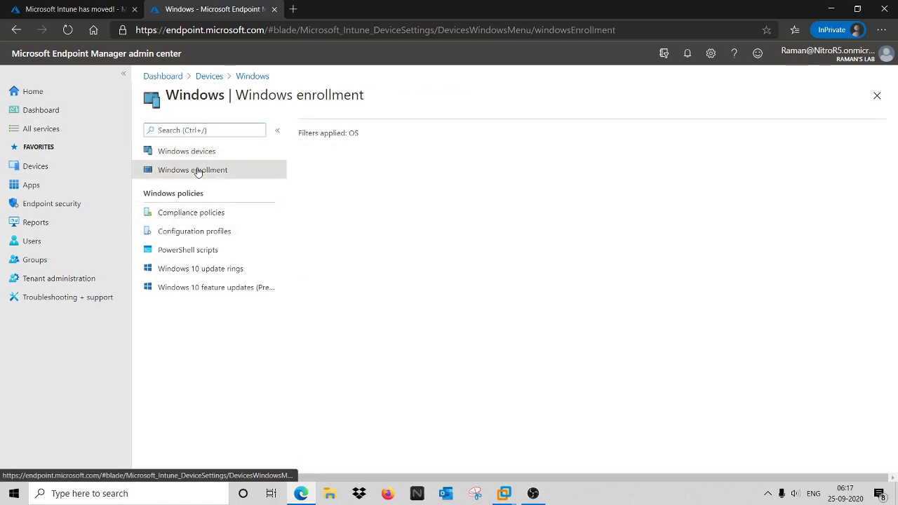
click(571, 209)
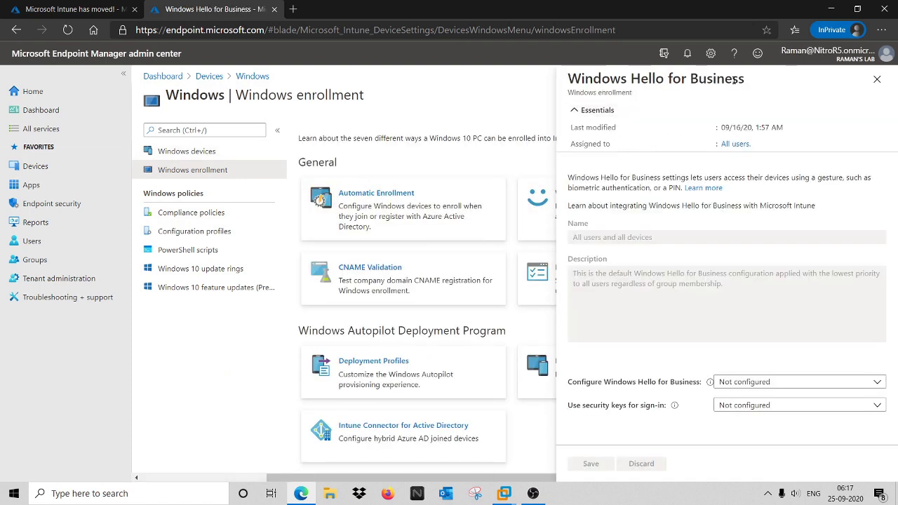
drag(734, 81, 567, 80)
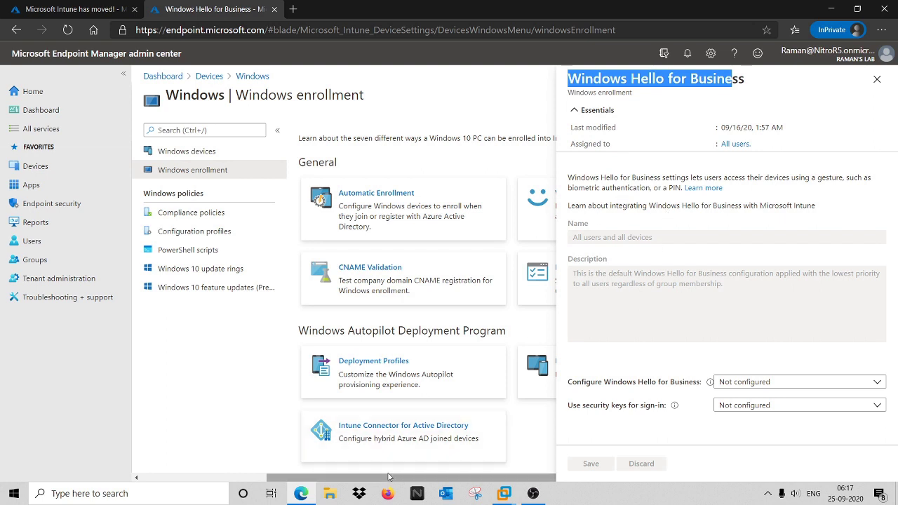
Step: Leave Windows Hello for Business at Not configured, close the blade and minimize Edge
mouse_move(504, 491)
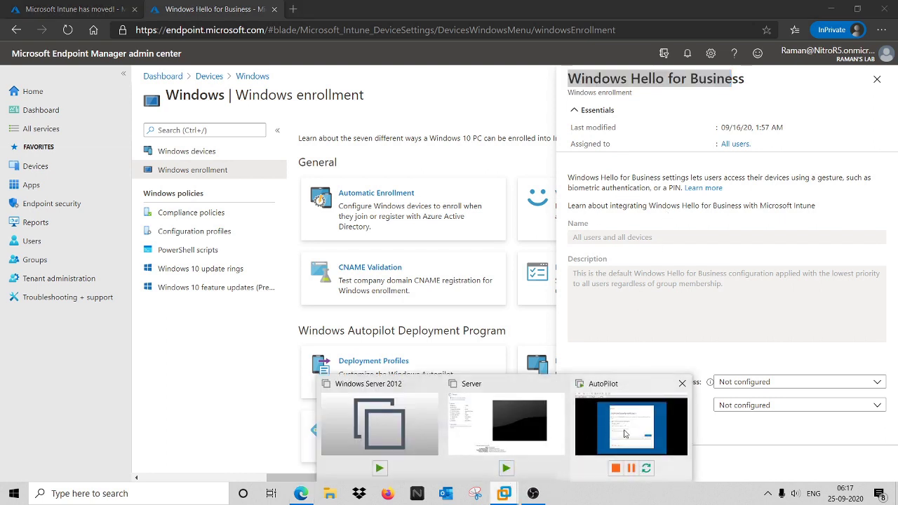
click(624, 433)
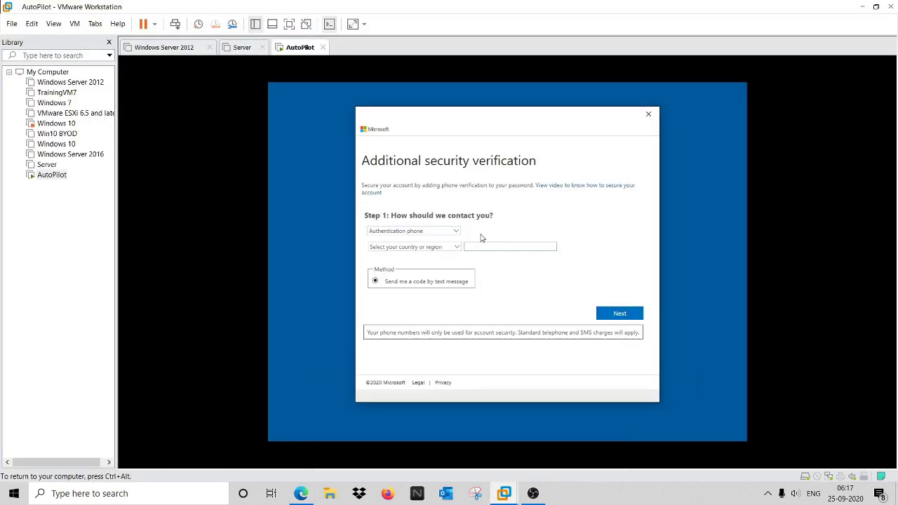
click(300, 493)
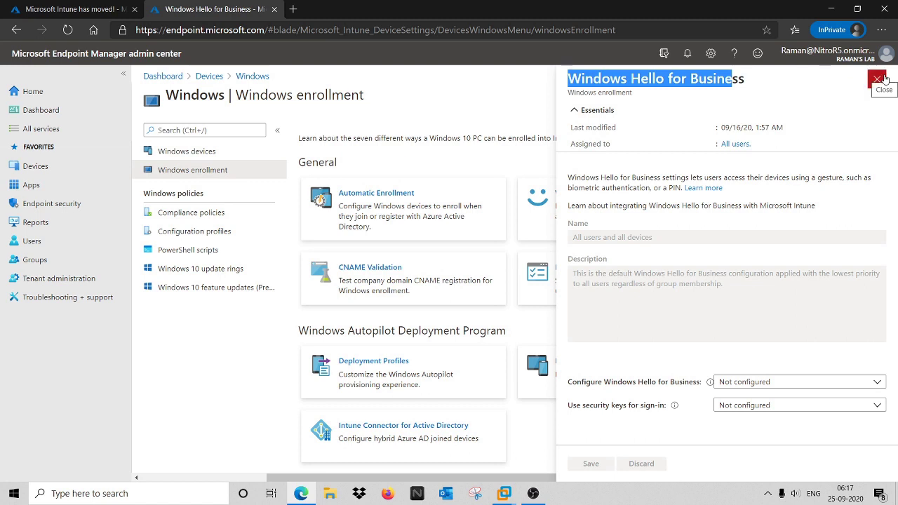
click(773, 383)
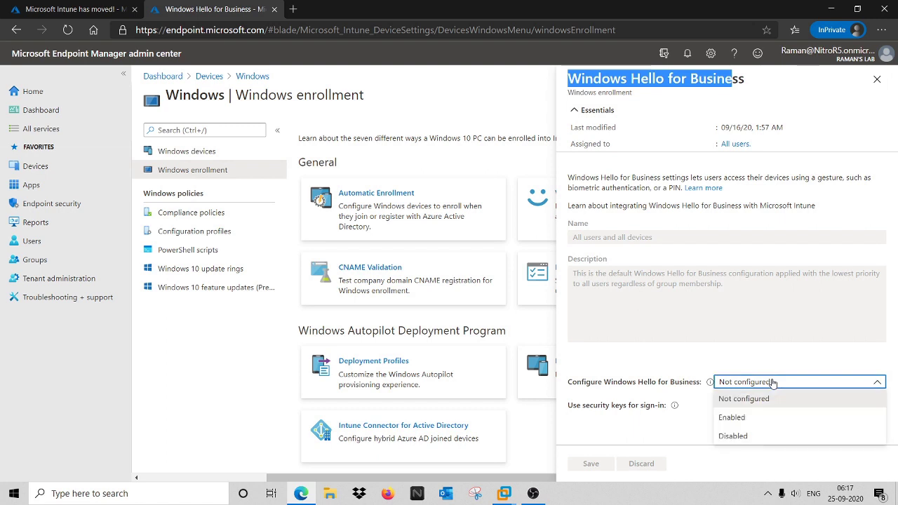
click(784, 342)
click(877, 79)
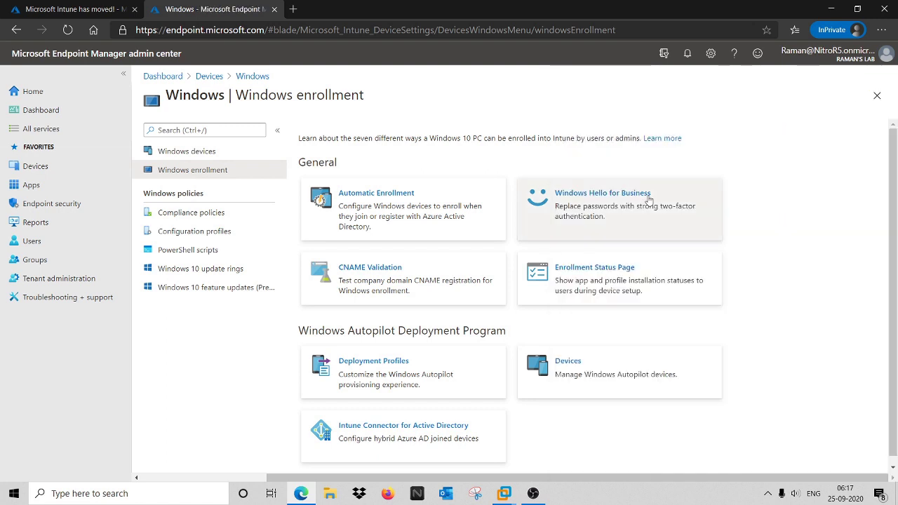
click(829, 8)
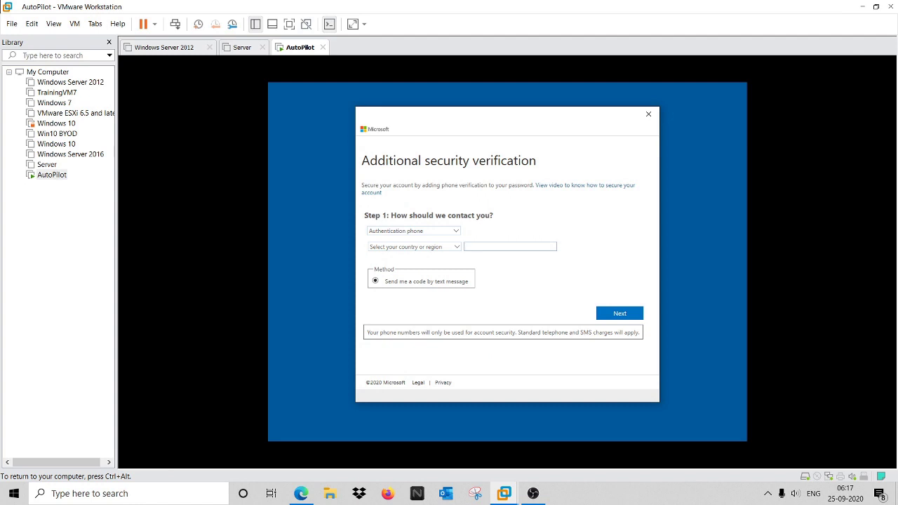
Step: Select India (+91), enter the phone number and request the verification text message
click(419, 246)
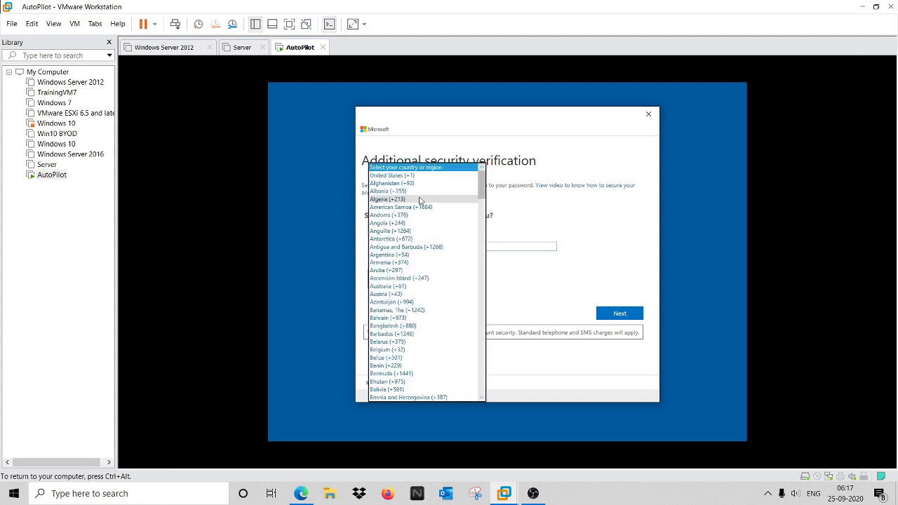
scroll(418, 251, down, 3)
key(i)
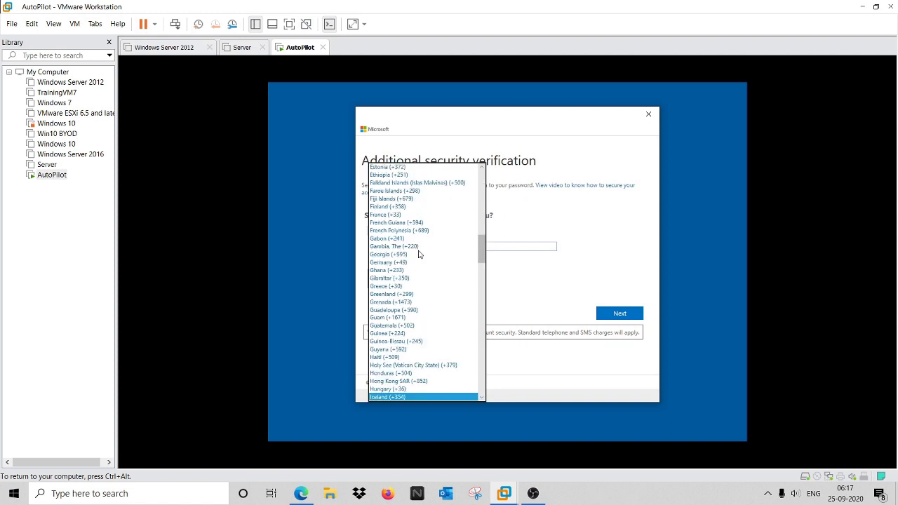
scroll(419, 254, down, 1)
key(Down)
key(Return)
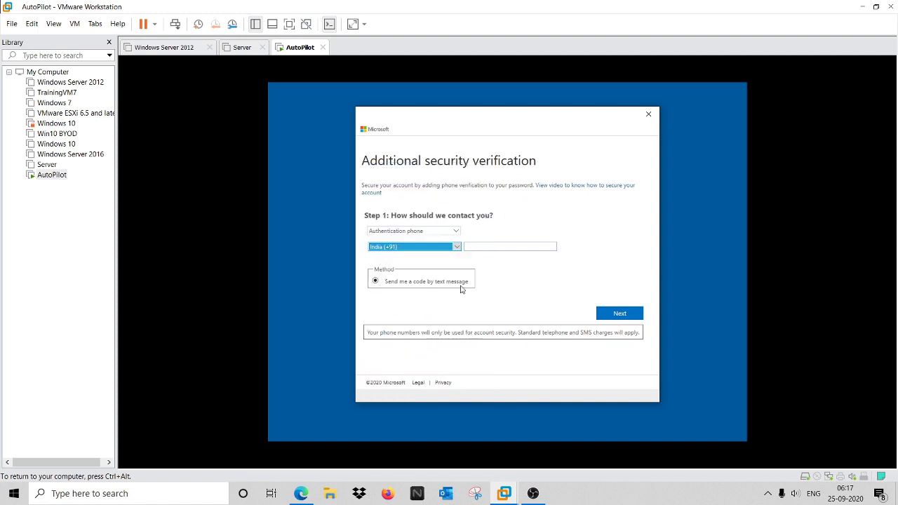
key(Tab)
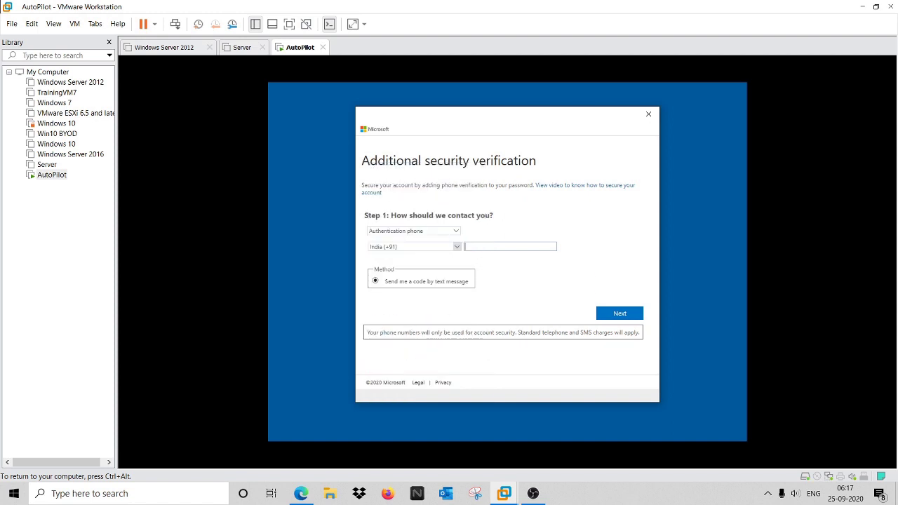
click(618, 316)
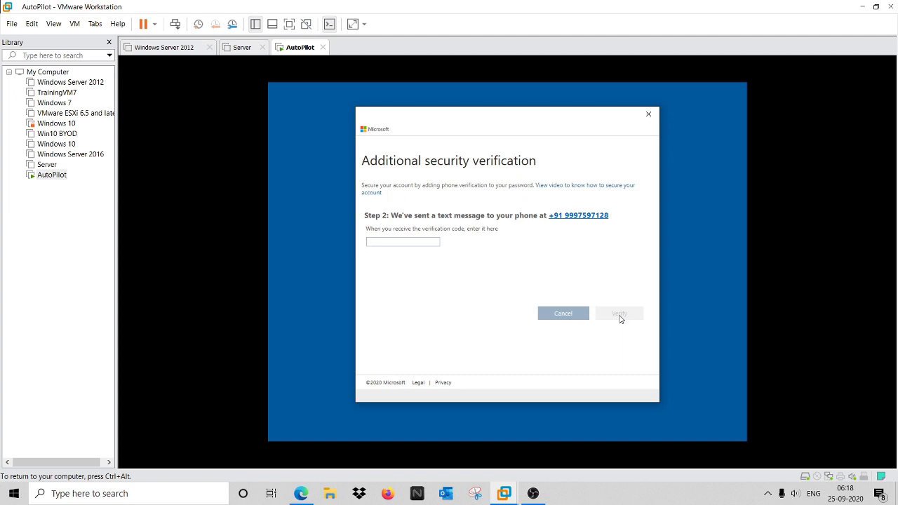
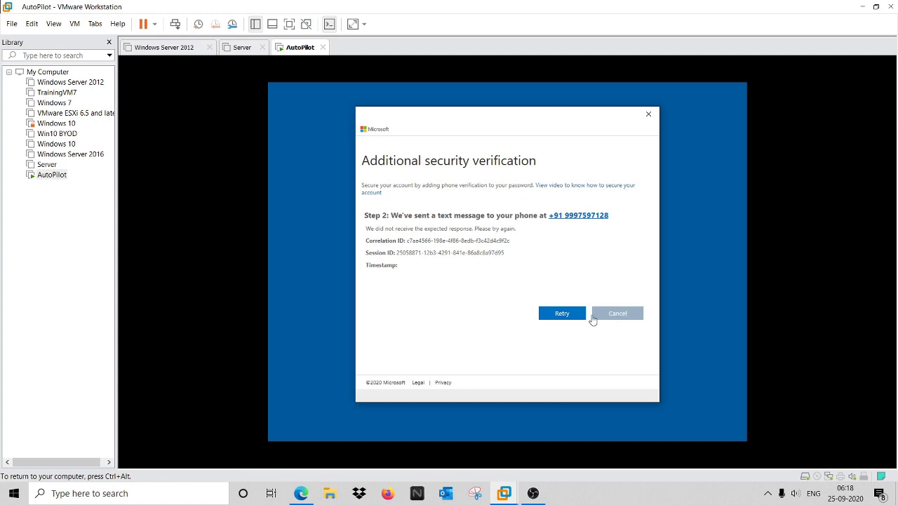
Step: Enter the SMS verification code, retrying once, verify it and finish the setup
click(570, 318)
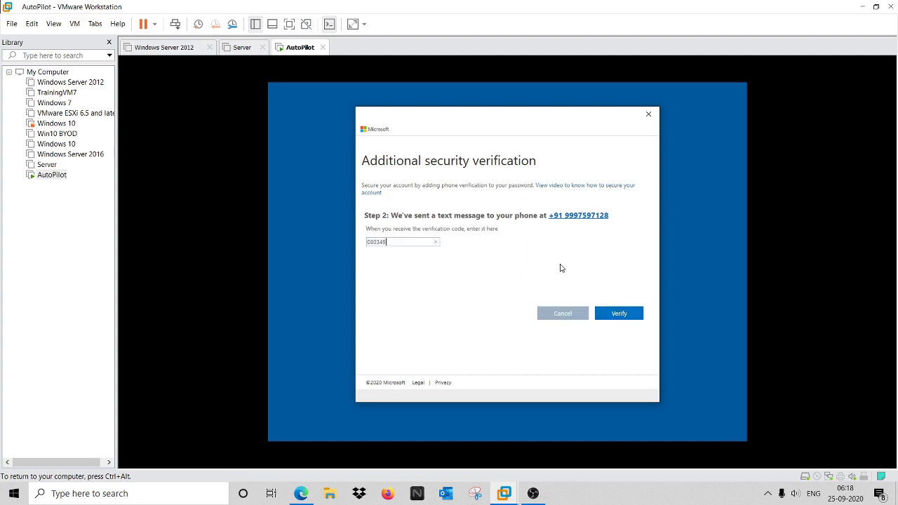
click(436, 242)
click(619, 315)
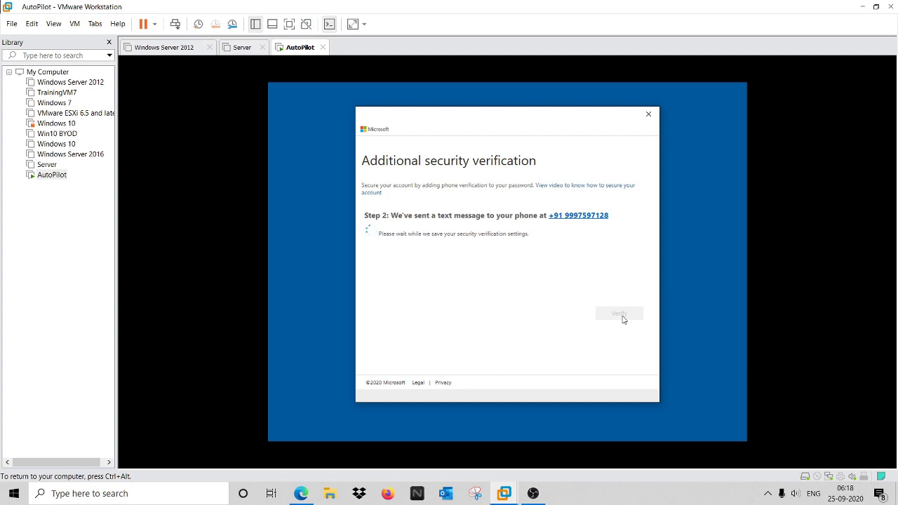
click(620, 315)
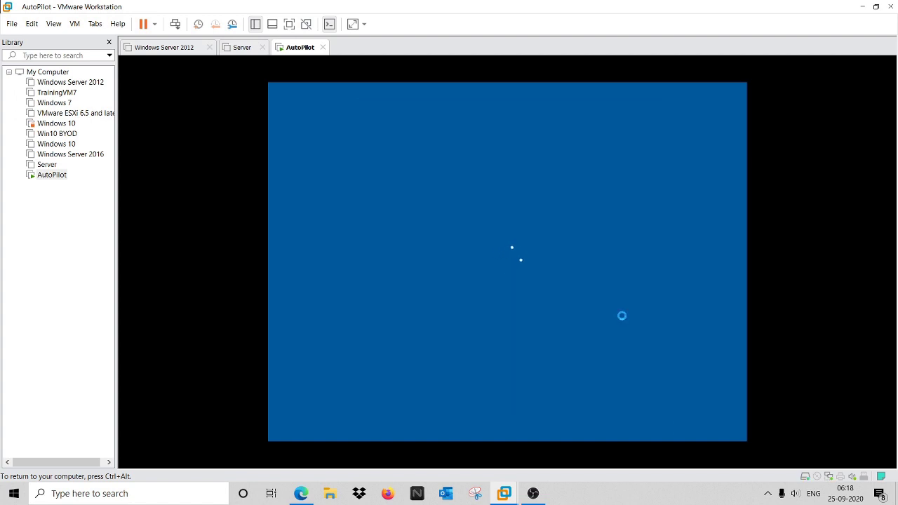
Step: Back in Endpoint Manager, go to Apps > Windows, add an app and pick Microsoft store app
click(300, 493)
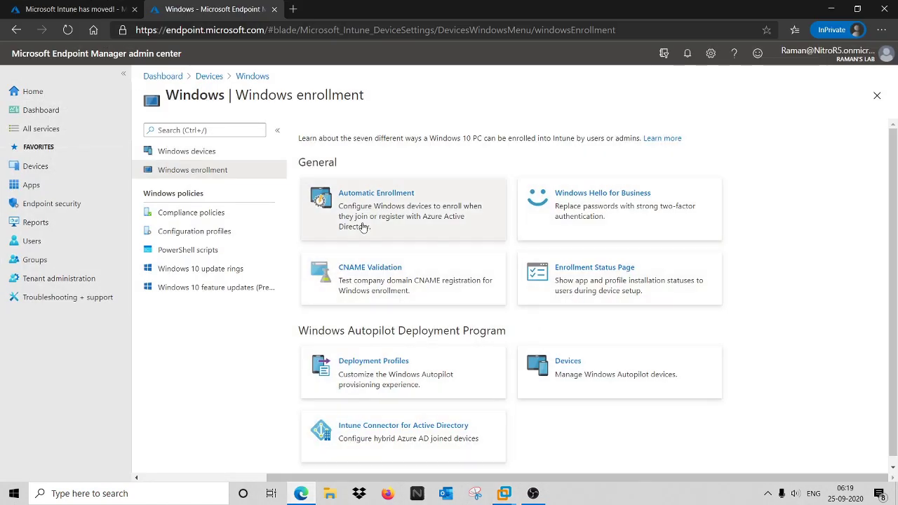
click(30, 186)
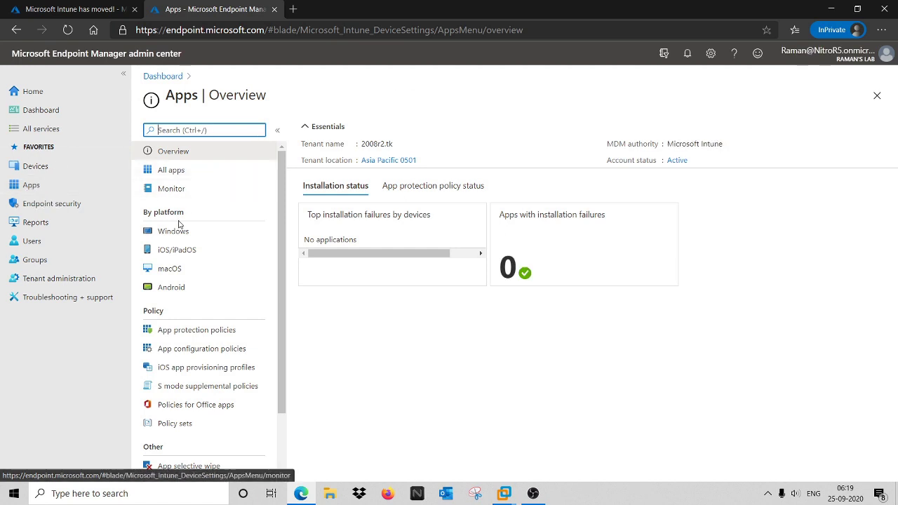
click(176, 229)
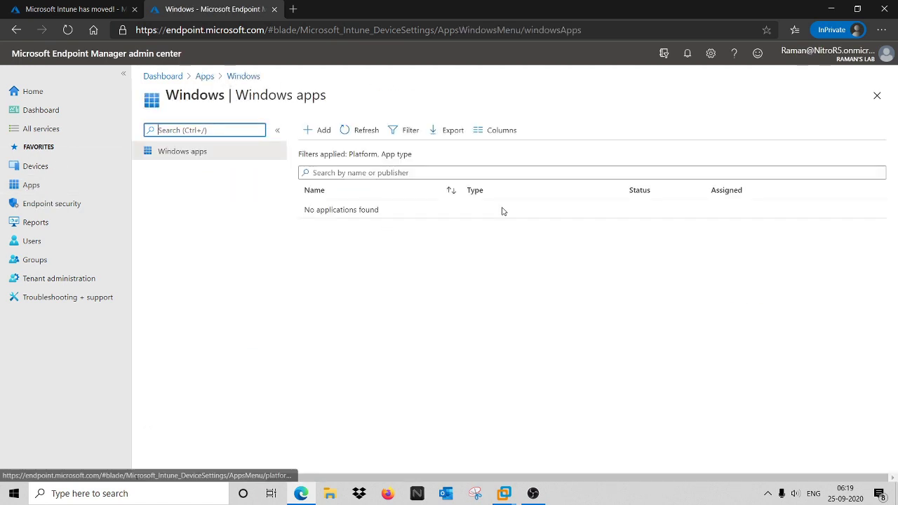
click(314, 129)
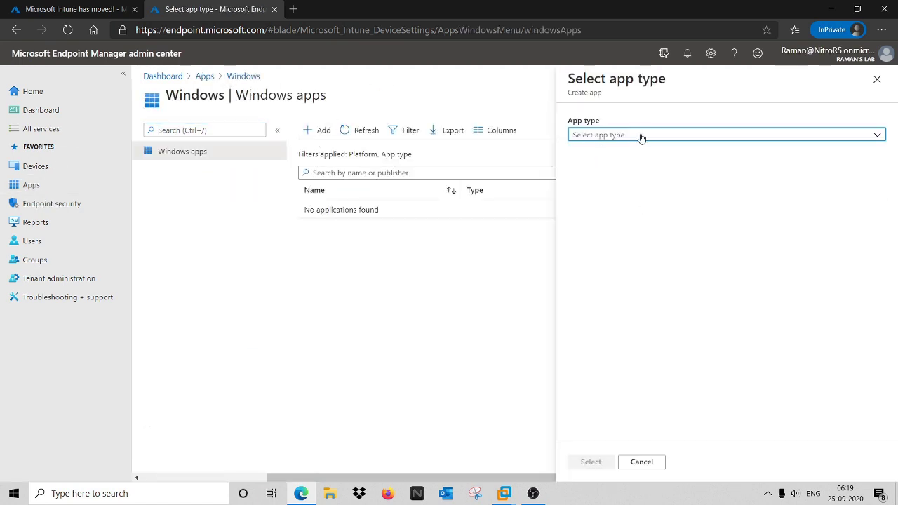
click(640, 137)
click(605, 169)
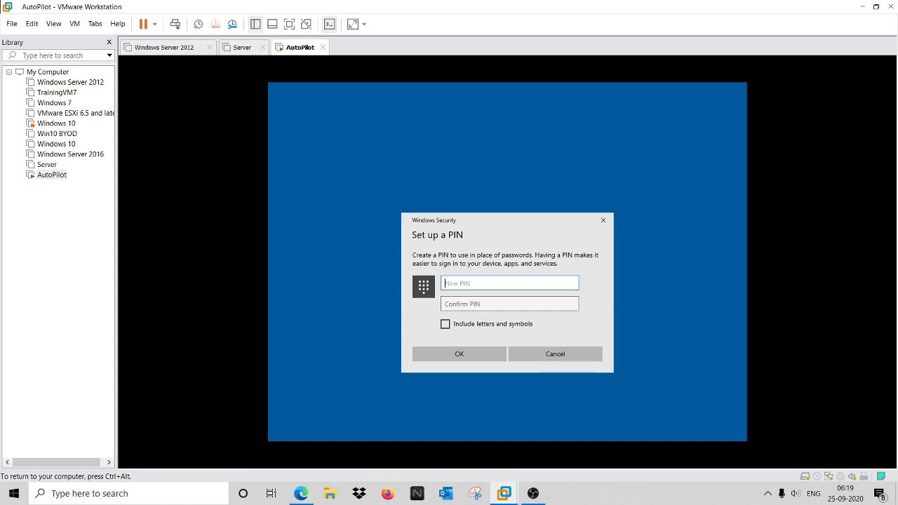
Step: Enter and confirm the new sign-in PIN, save it, and dismiss the All set! screen
click(509, 304)
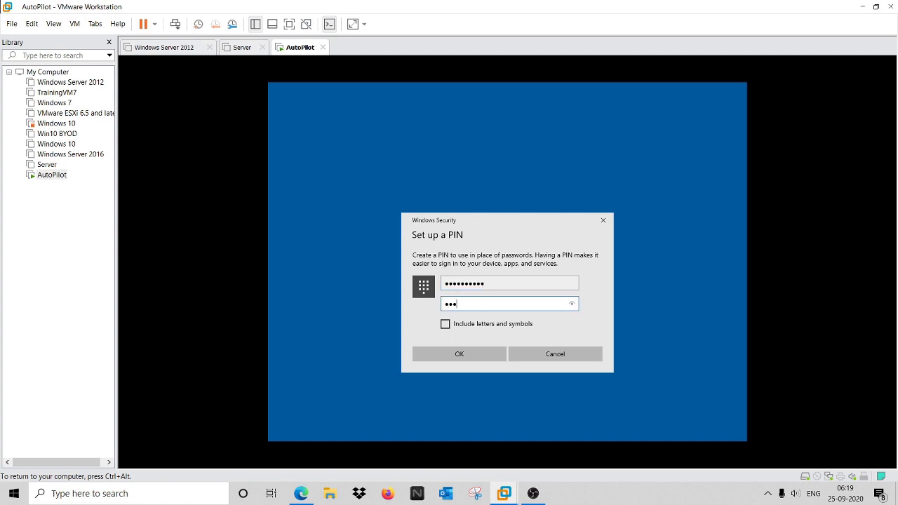
click(468, 354)
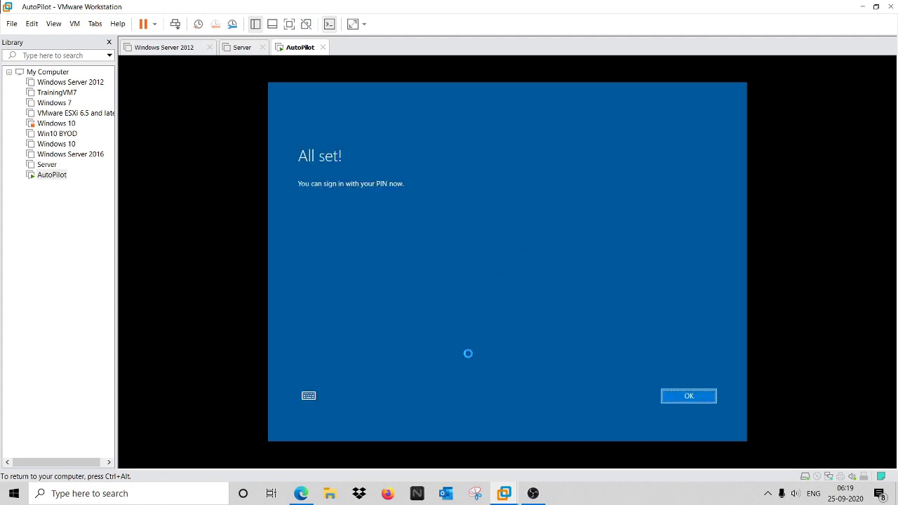
click(687, 398)
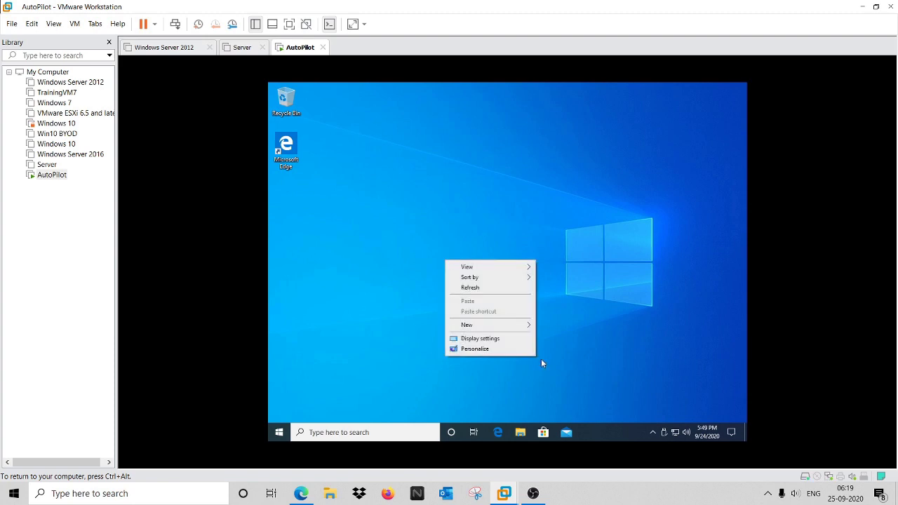
Step: Open the VM desktop's personalization settings, look through them, and close them again
click(500, 348)
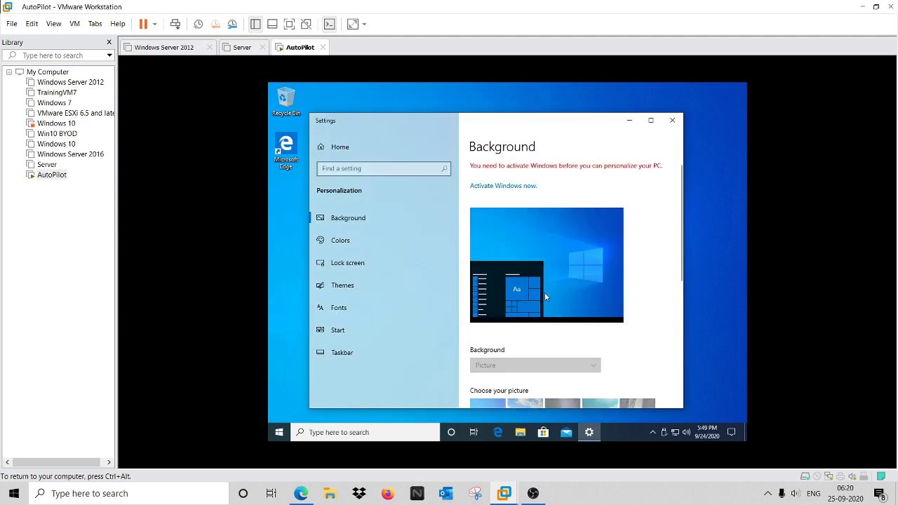
scroll(576, 305, down, 5)
scroll(602, 300, down, 2)
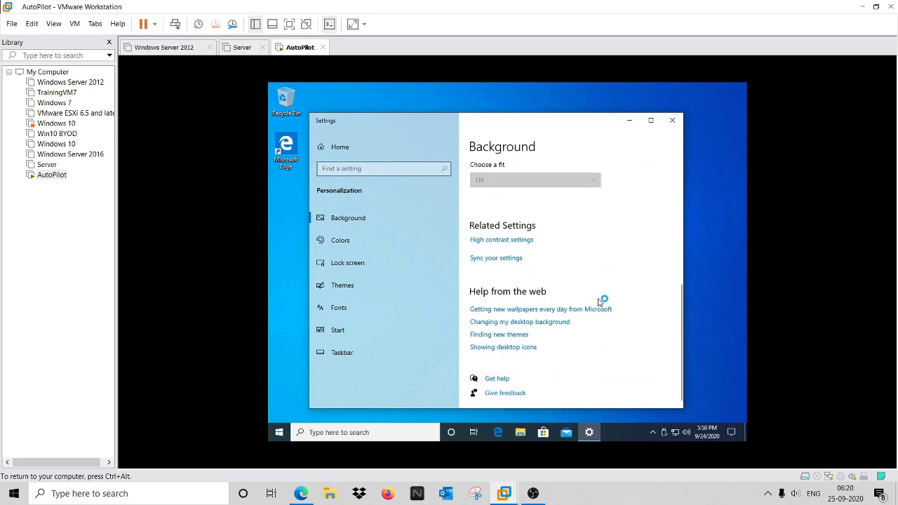
scroll(602, 301, up, 5)
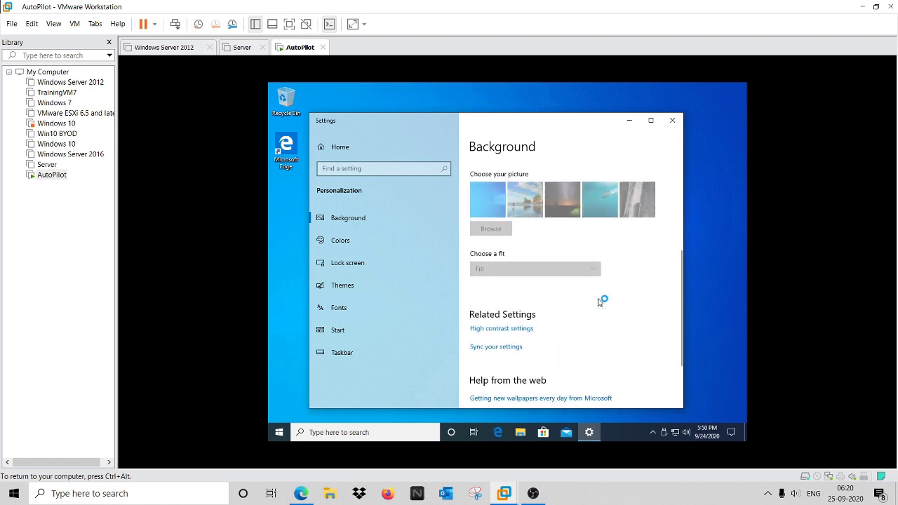
click(671, 119)
right_click(551, 134)
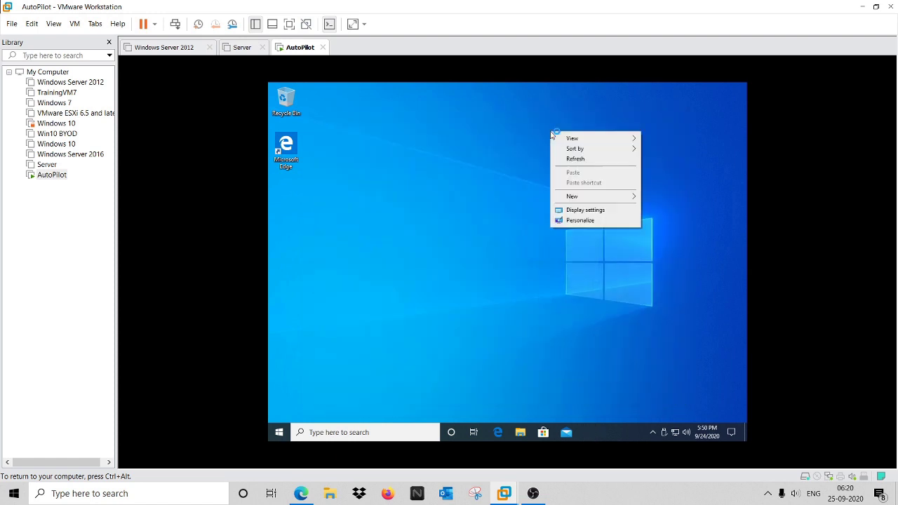
click(588, 222)
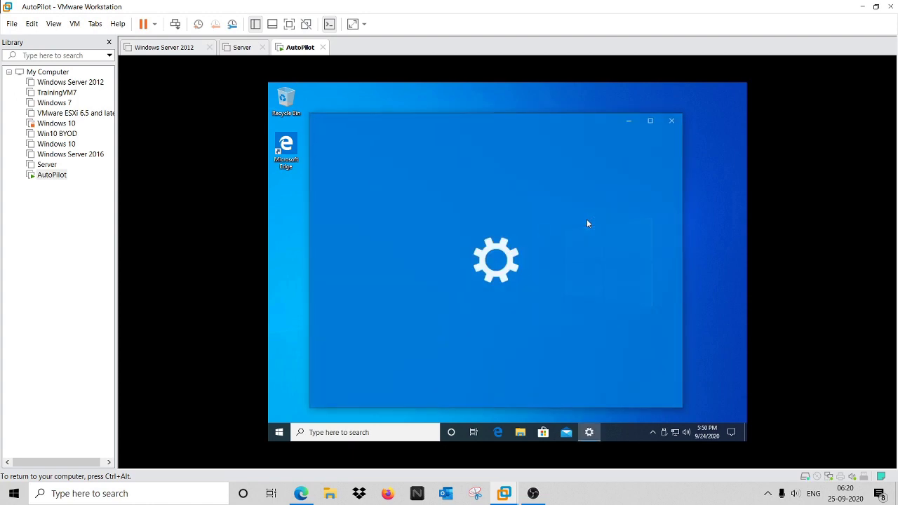
click(672, 120)
Step: Change the VM's display resolution to 1280 × 1024 in Display settings and keep the change
right_click(540, 165)
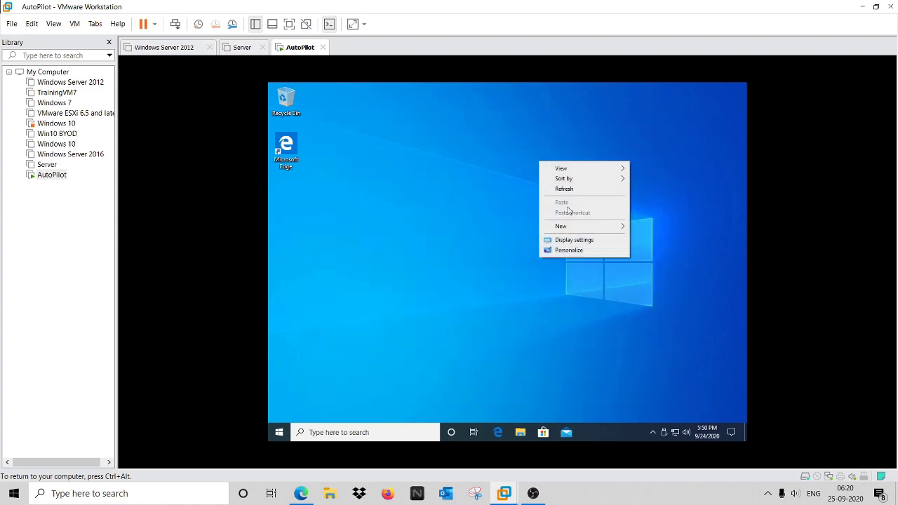
click(582, 243)
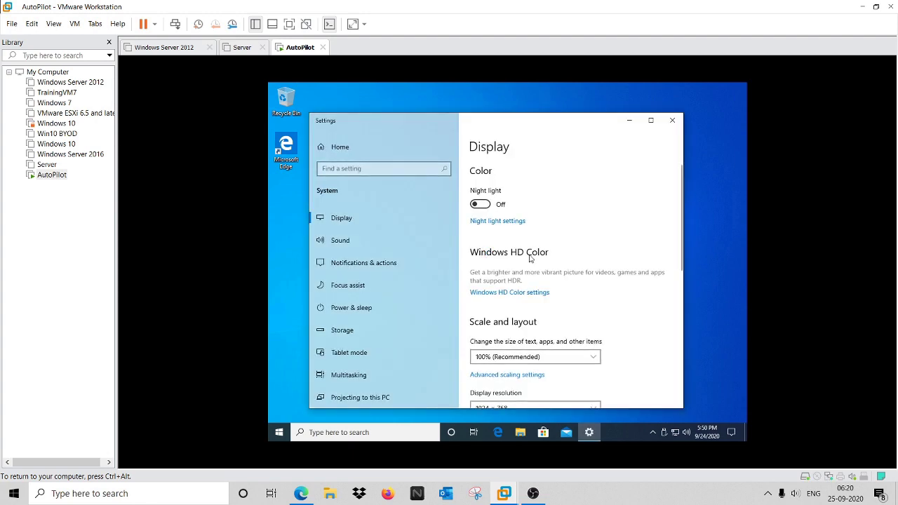
scroll(531, 260, down, 2)
click(562, 320)
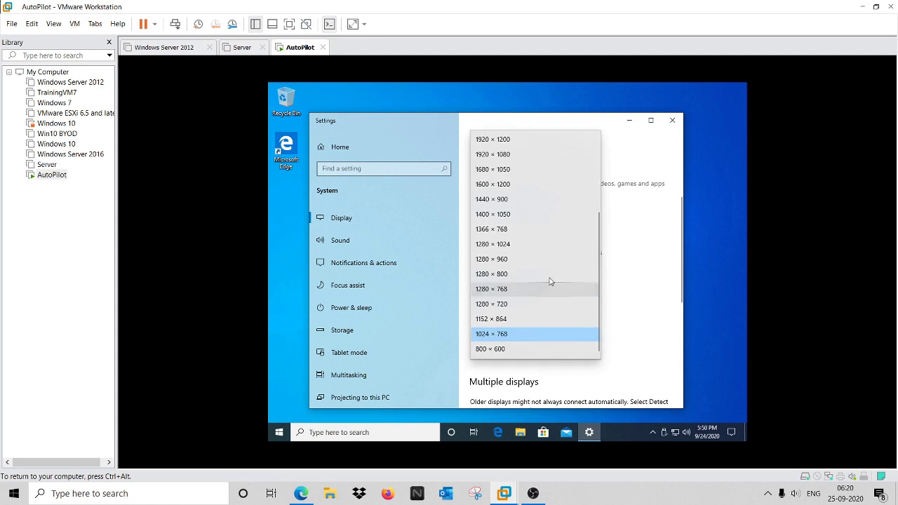
click(499, 244)
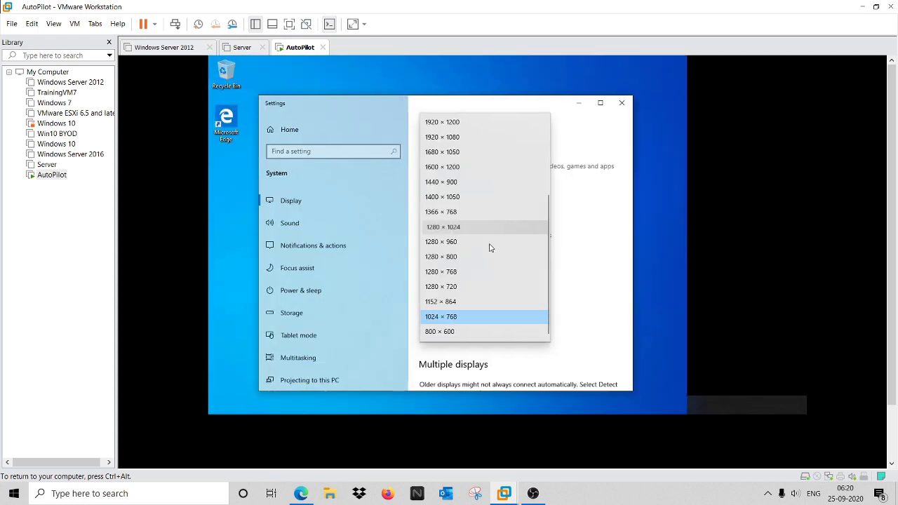
click(511, 262)
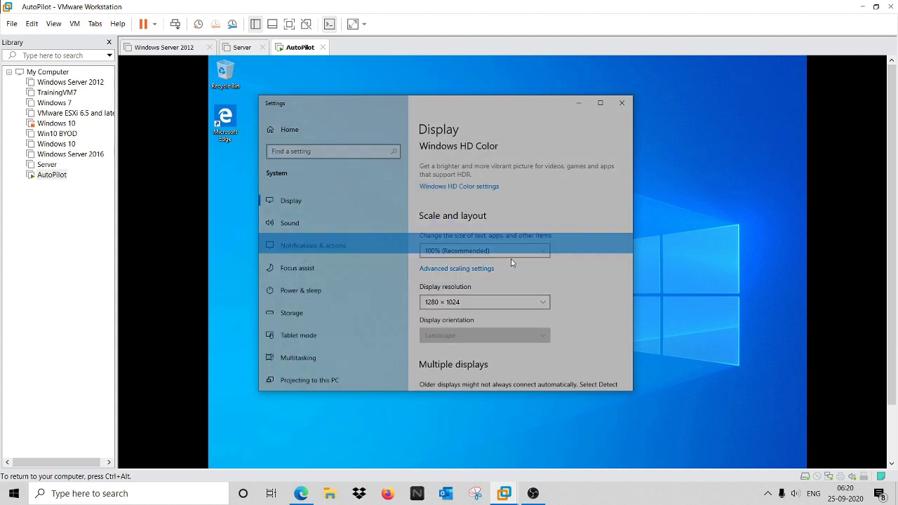
Step: Close Display settings, put the VM in full screen, and launch Settings through a taskbar search
click(622, 103)
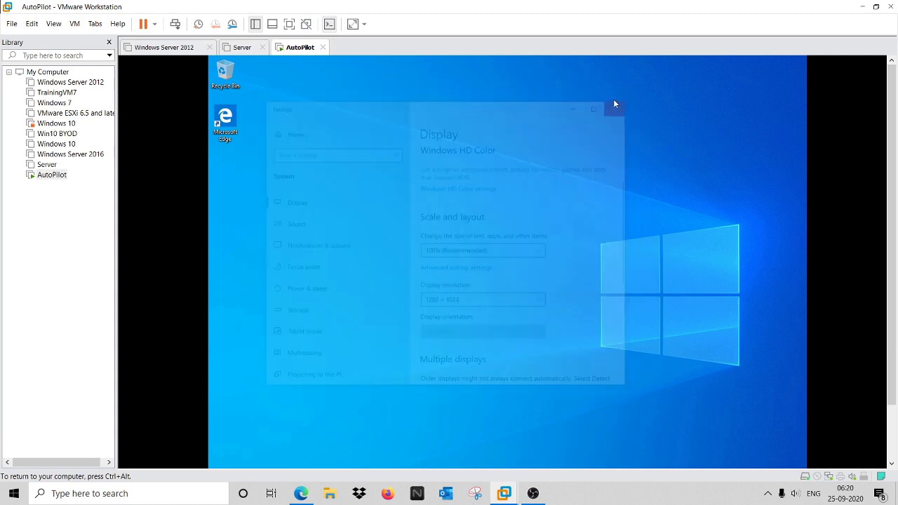
click(289, 24)
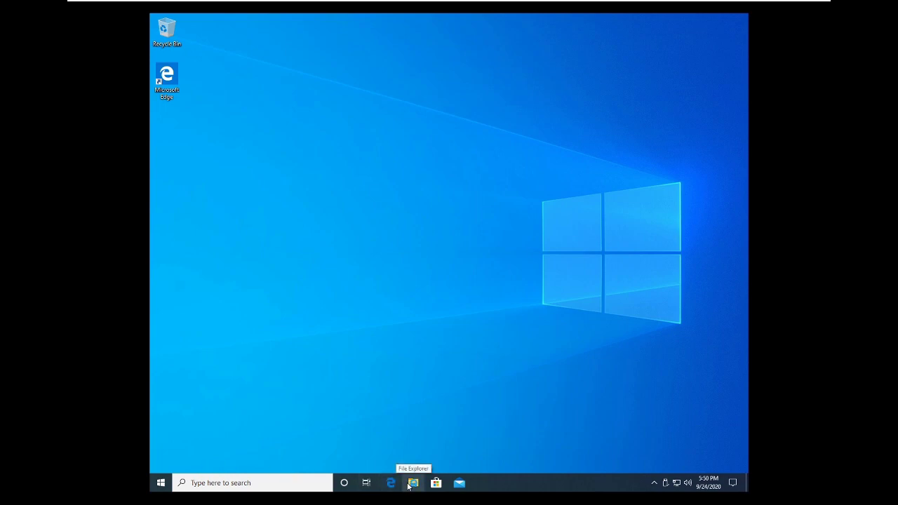
click(273, 479)
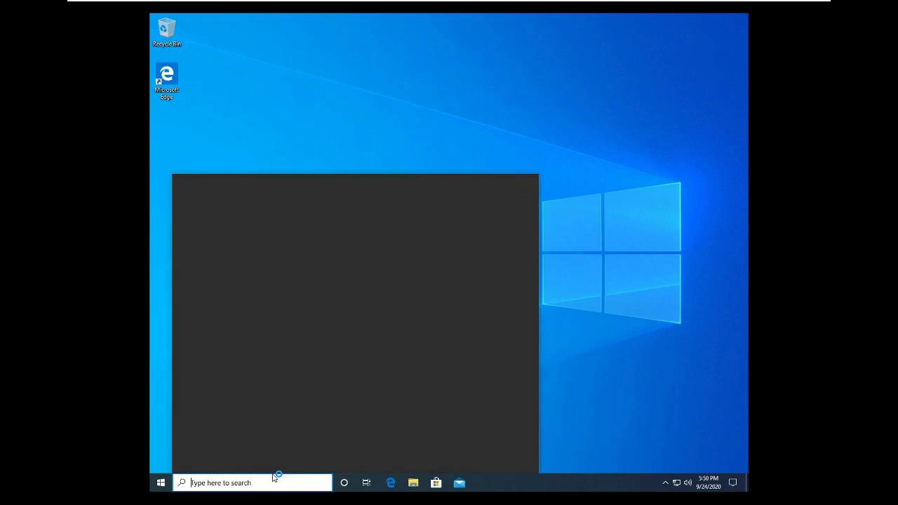
text(settings)
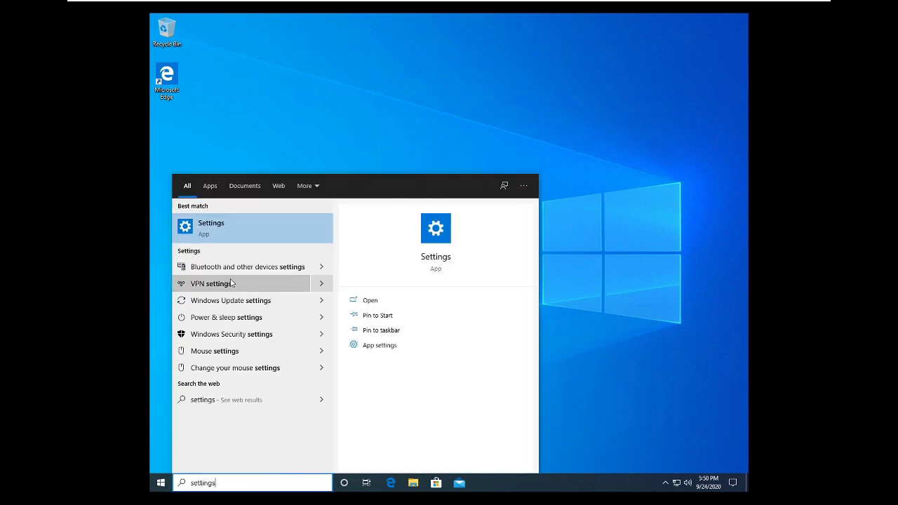
click(226, 235)
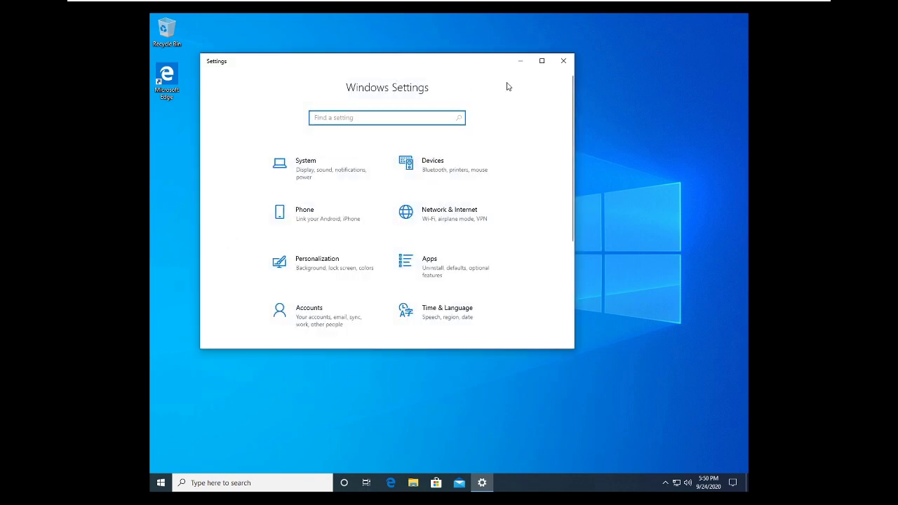
Step: Maximize Settings and expand the Azure AD connection under Accounts > Access work or school
click(542, 61)
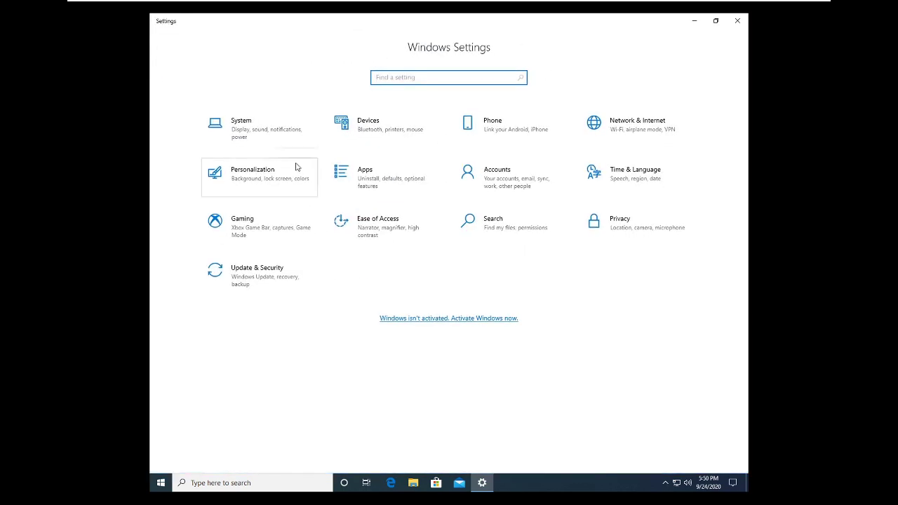
click(479, 184)
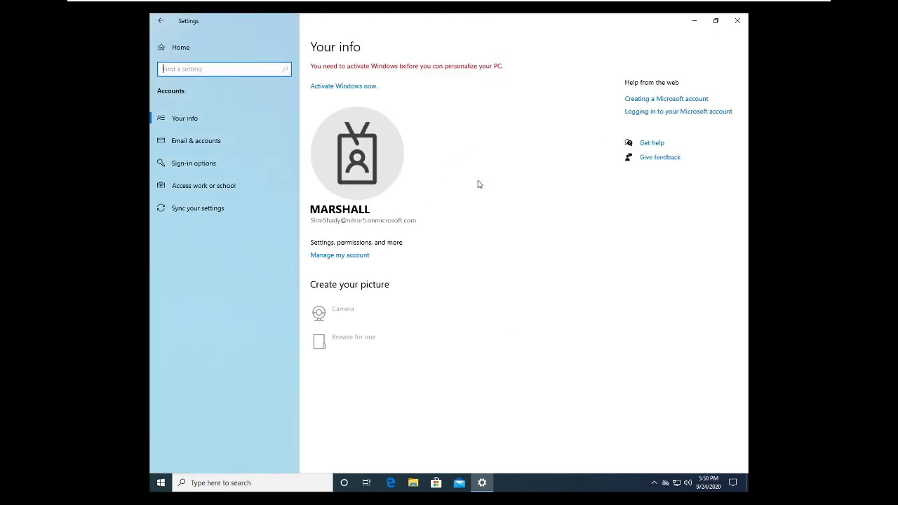
click(208, 188)
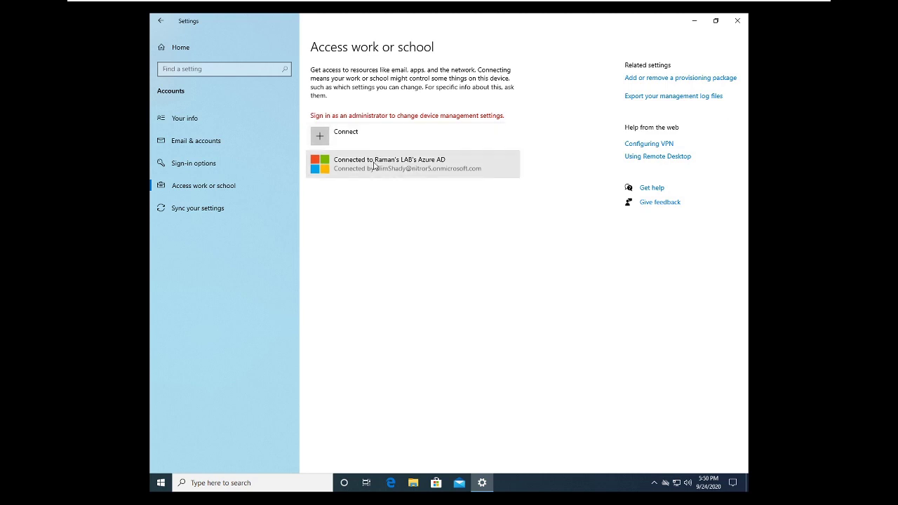
click(375, 168)
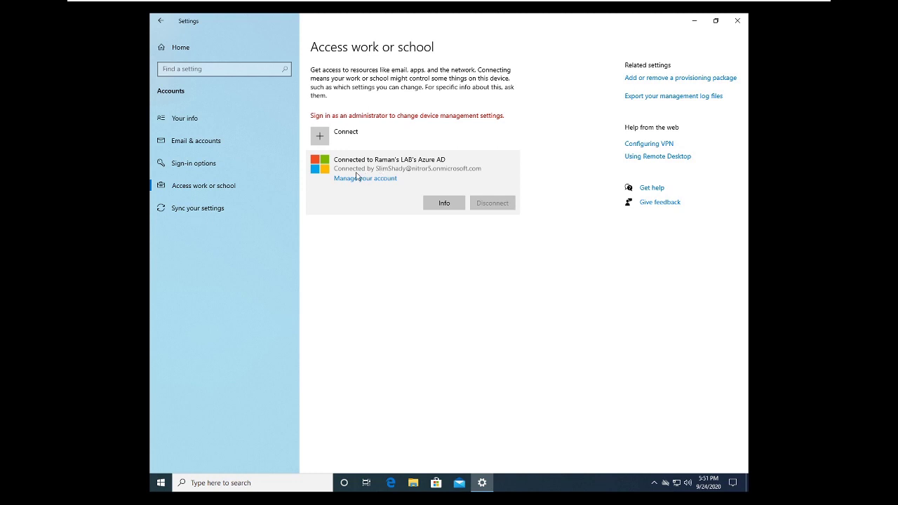
Step: Check Email & accounts and Sign-in options, ending on the work account's Your info page
click(207, 148)
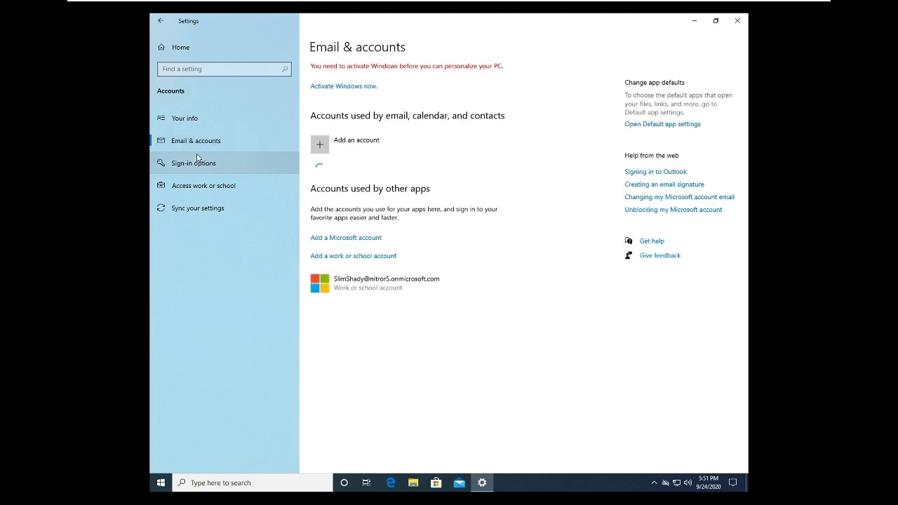
click(200, 164)
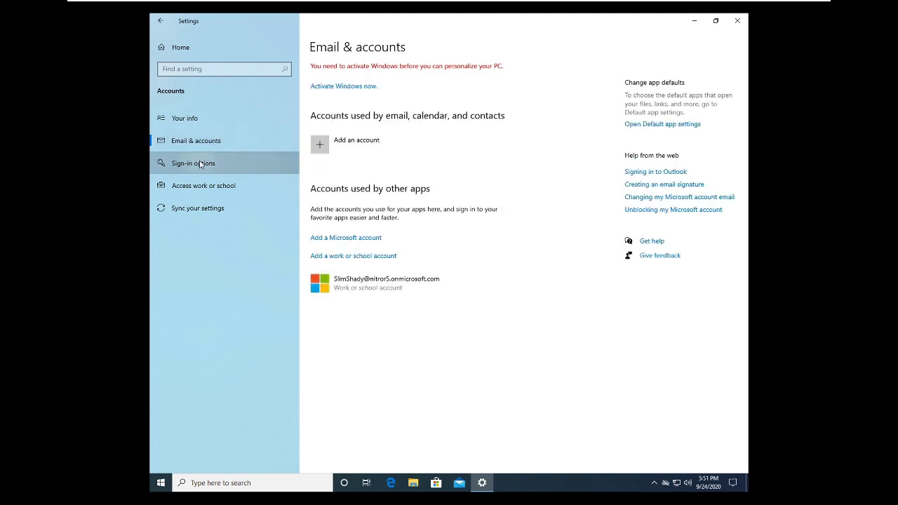
click(189, 120)
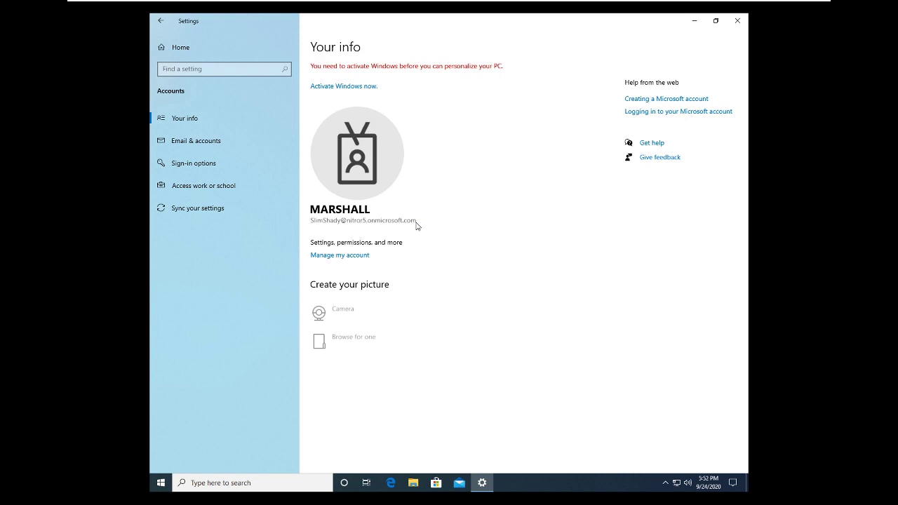
Step: Start connecting a work or school account, cancel that dialog, and close Settings
click(195, 192)
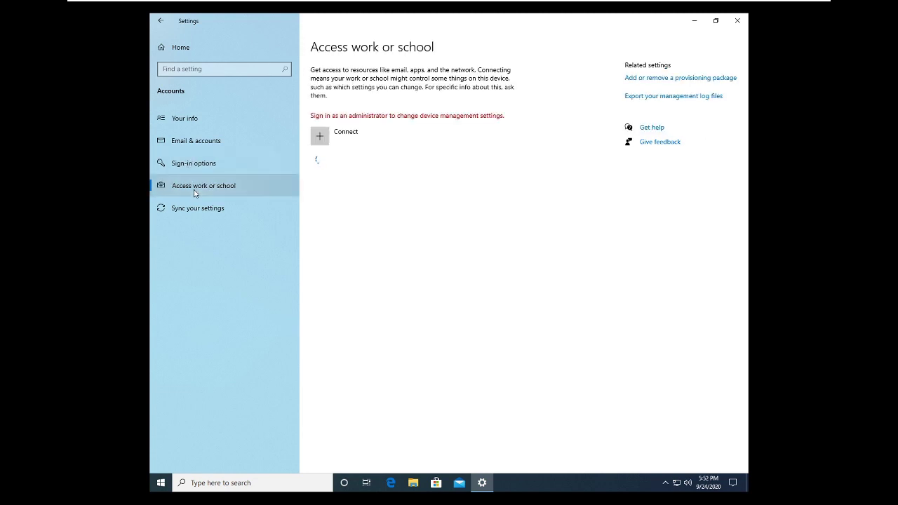
click(337, 136)
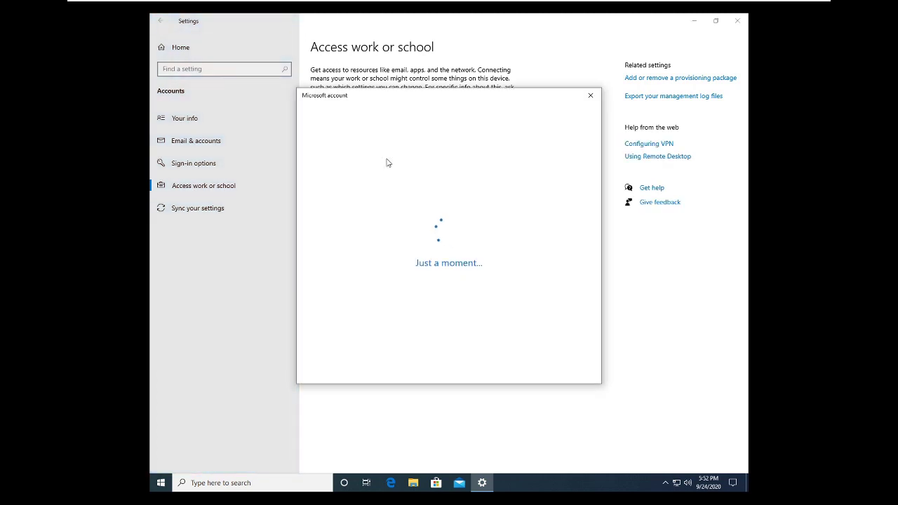
click(590, 96)
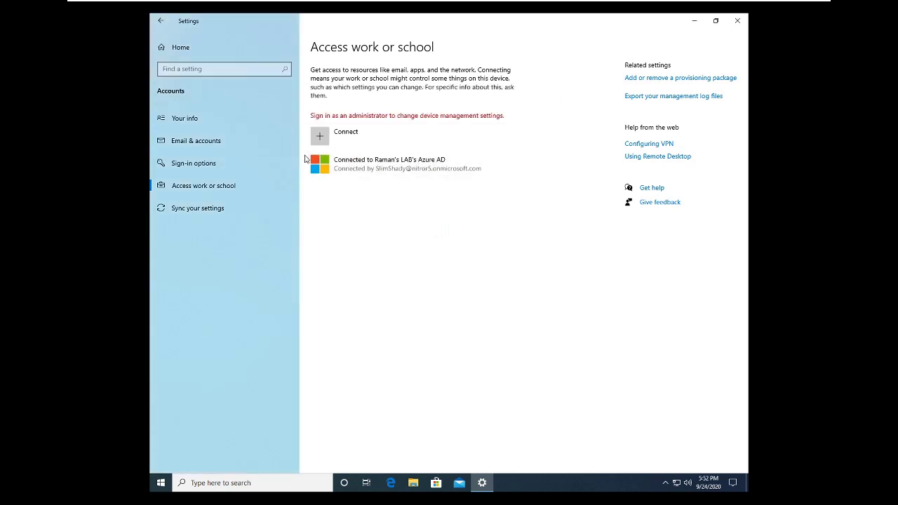
click(737, 21)
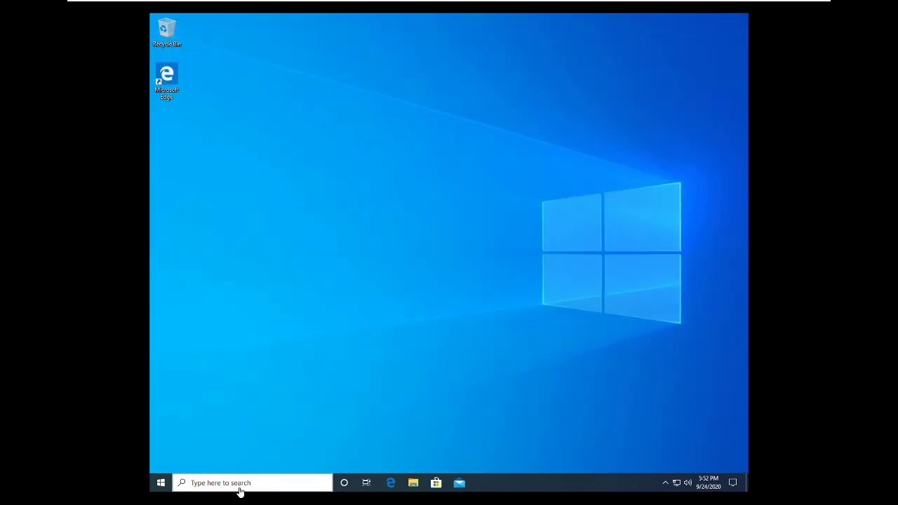
Step: Open Command Prompt in the VM and run dsregcmd /status
click(237, 483)
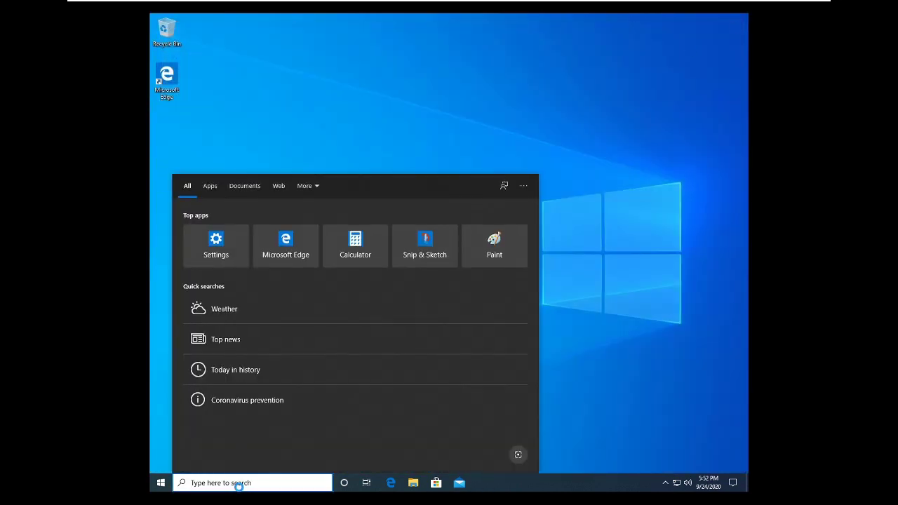
text(cmd)
key(Return)
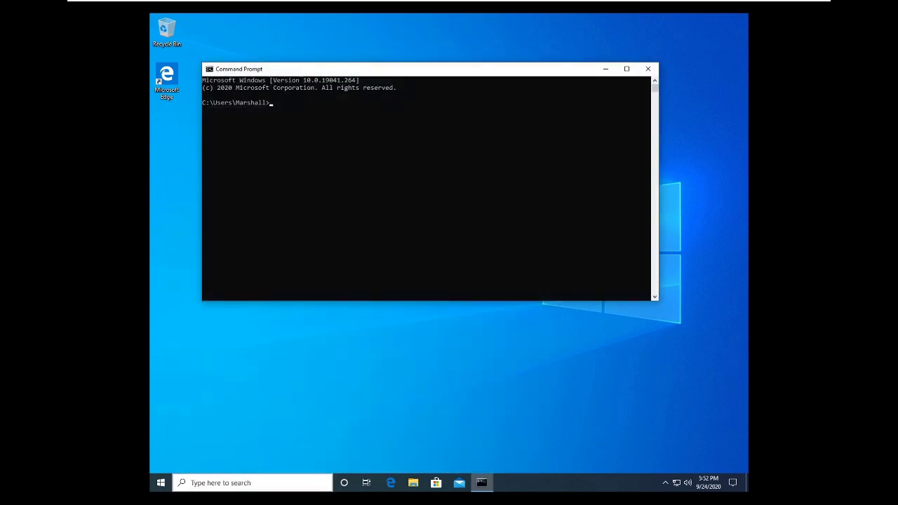
text(dsregcmd /status)
key(Return)
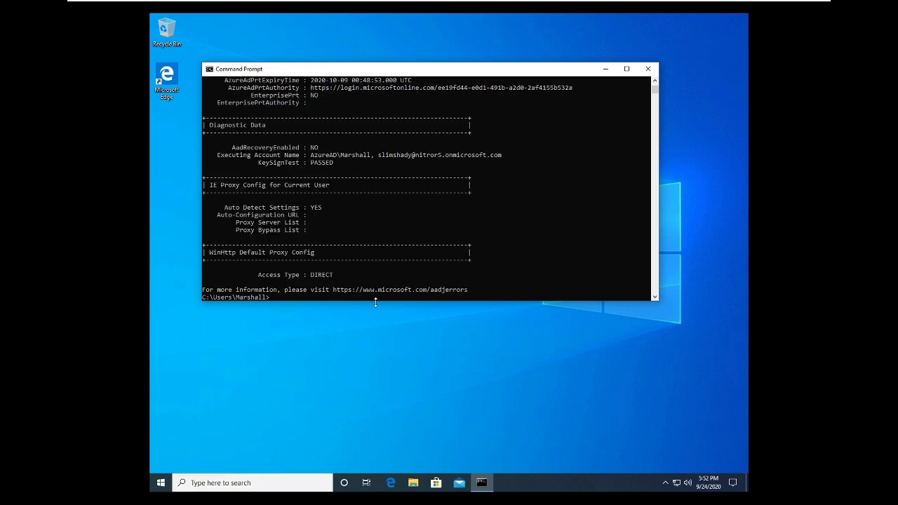
Step: Maximize Command Prompt and scroll to the top of the output showing AzureAdJoined: YES
click(627, 69)
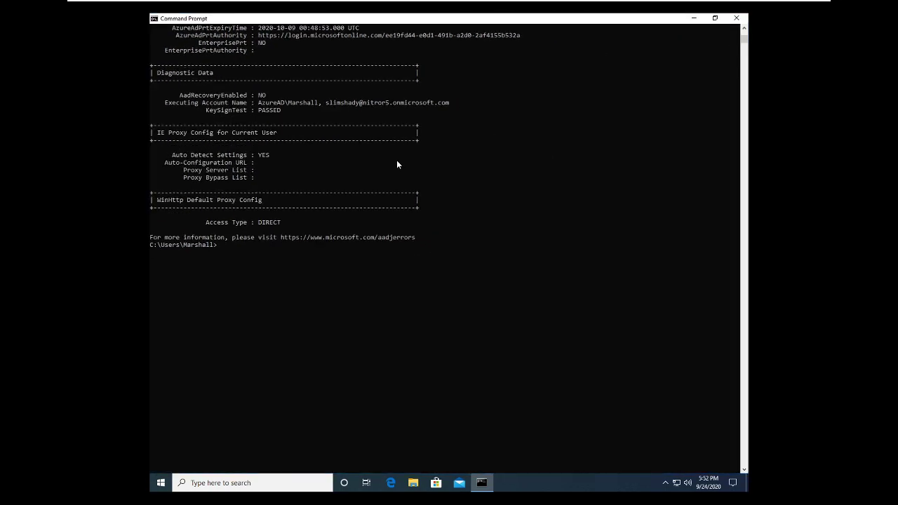
scroll(396, 160, up, 15)
scroll(396, 160, up, 3)
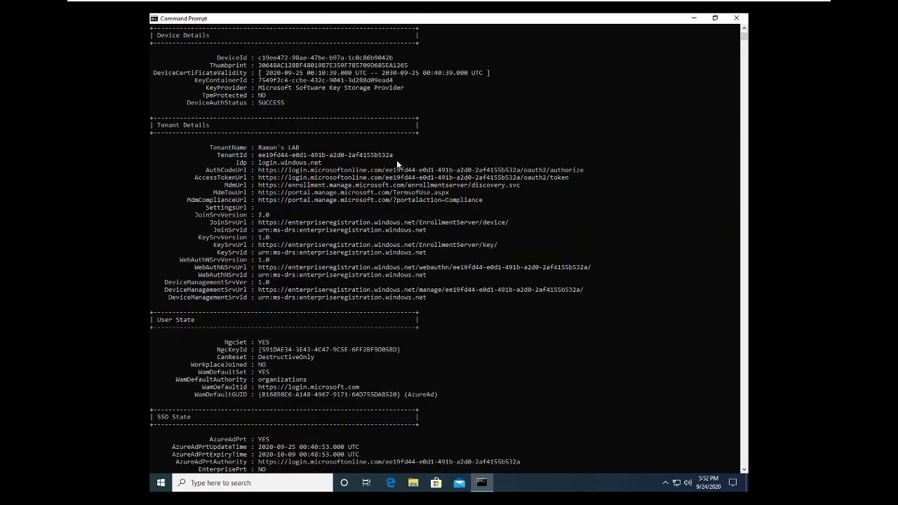
scroll(378, 170, up, 4)
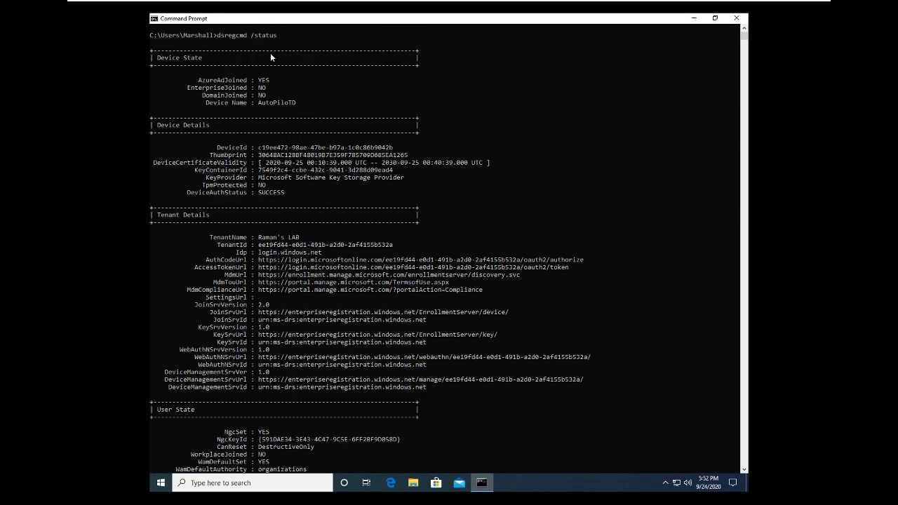
drag(277, 79, 195, 80)
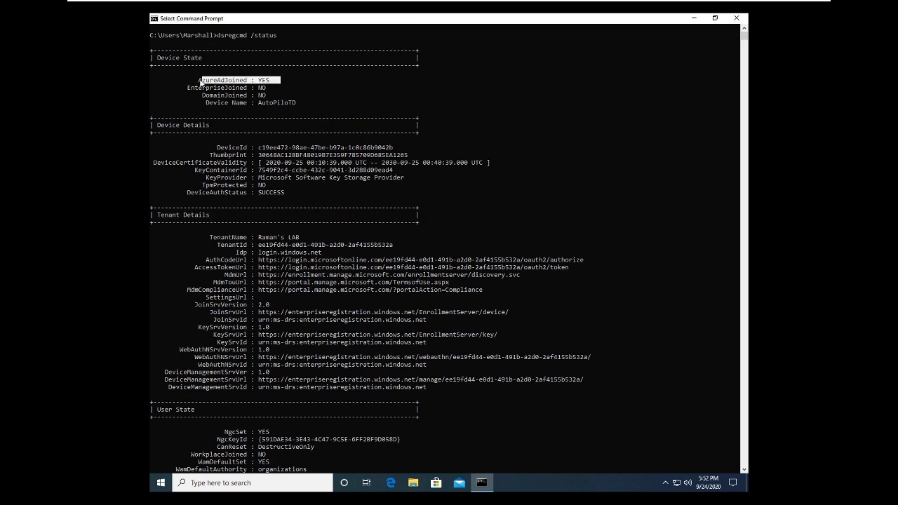
click(337, 104)
scroll(336, 103, down, 13)
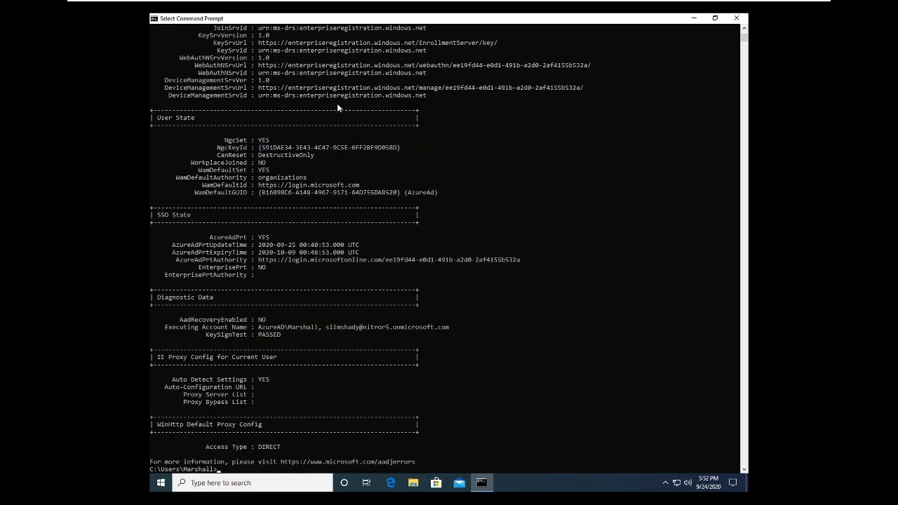
drag(275, 239, 207, 239)
click(336, 222)
drag(276, 237, 202, 239)
click(446, 239)
scroll(447, 239, up, 1)
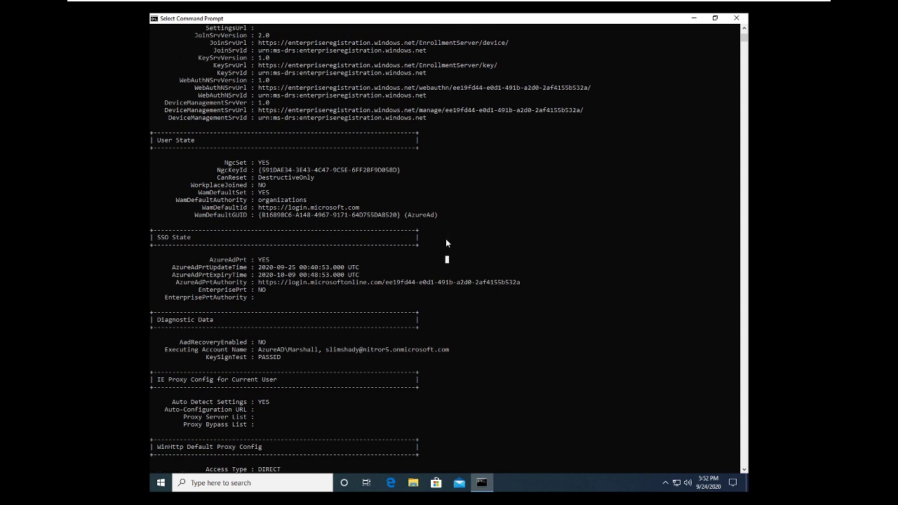
scroll(447, 240, up, 1)
scroll(446, 243, up, 1)
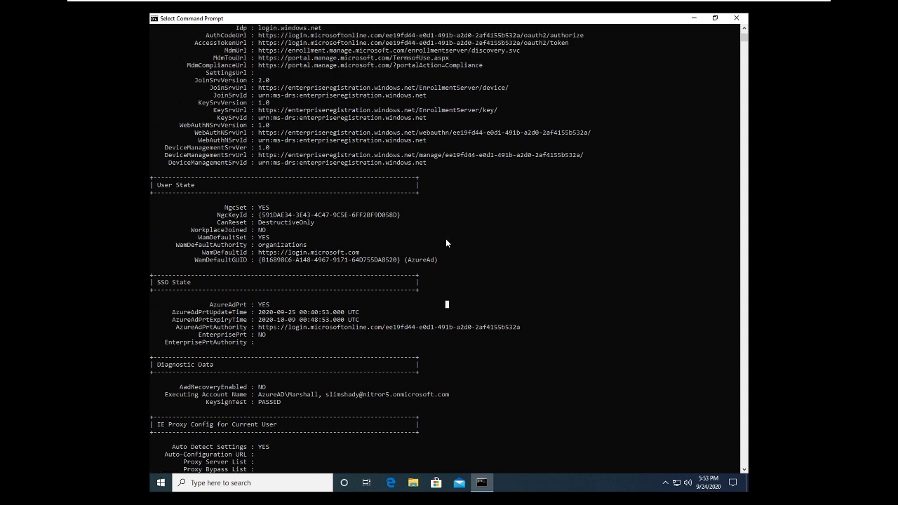
right_click(445, 239)
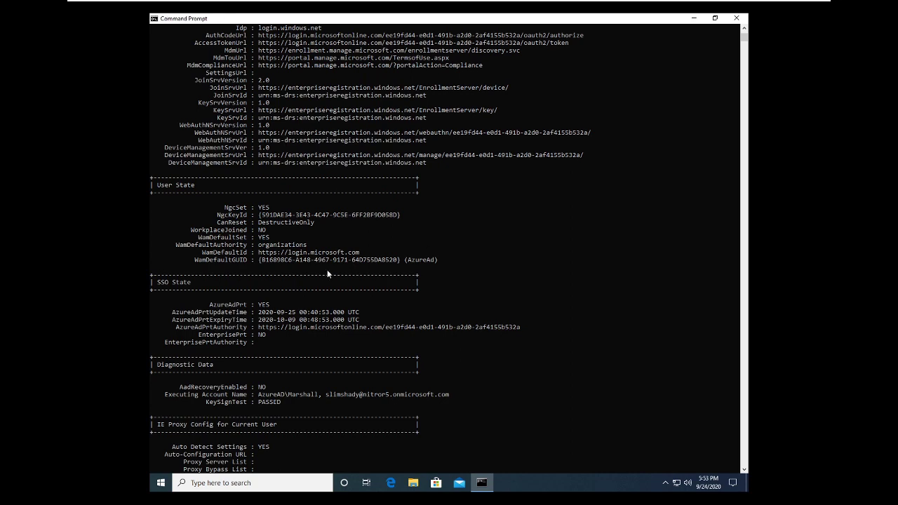
click(266, 305)
click(383, 252)
scroll(383, 254, up, 4)
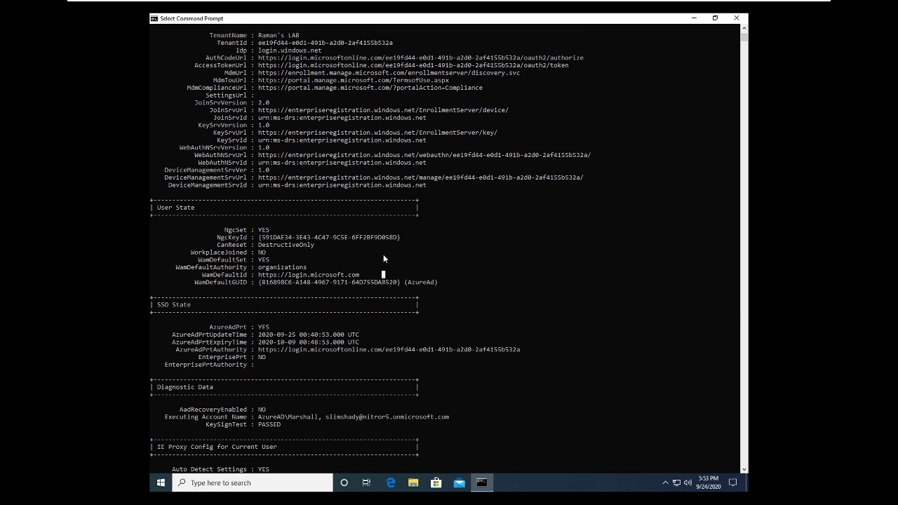
scroll(383, 258, up, 1)
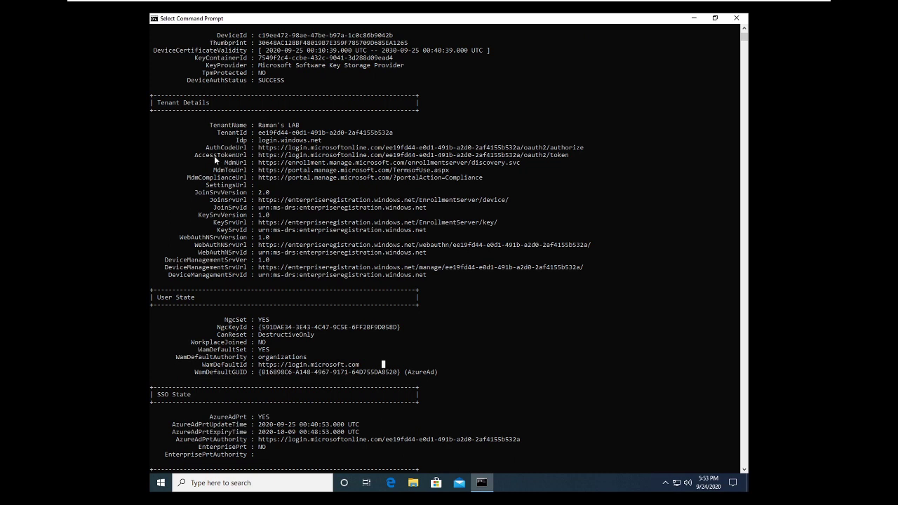
click(225, 163)
drag(295, 163, 301, 160)
drag(227, 167, 356, 166)
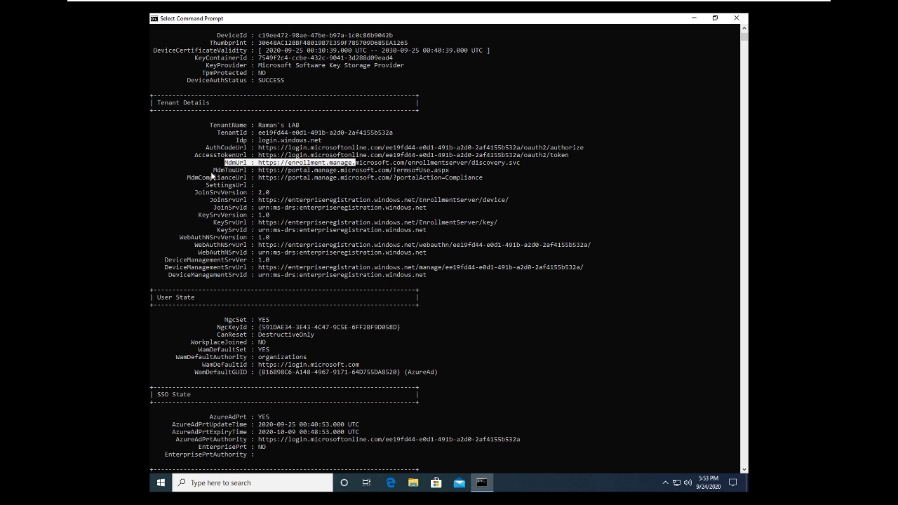
drag(238, 170, 466, 182)
right_click(509, 190)
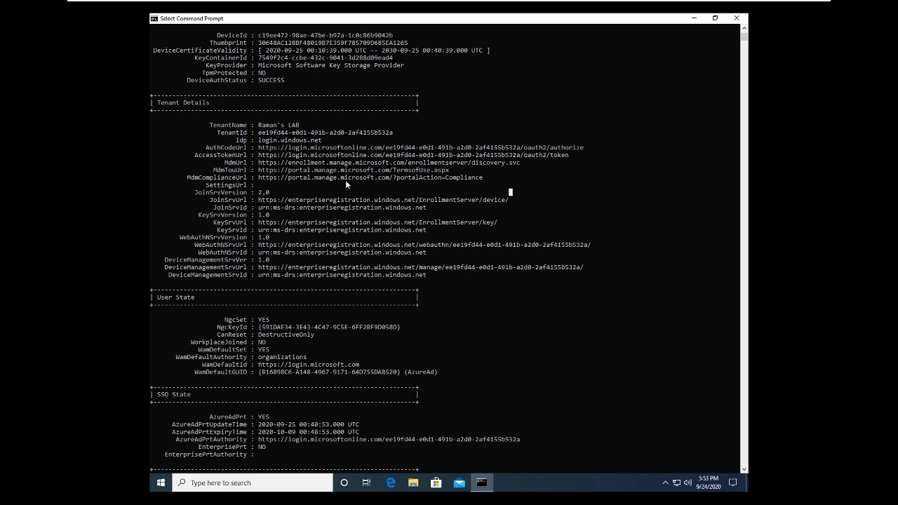
scroll(299, 113, up, 2)
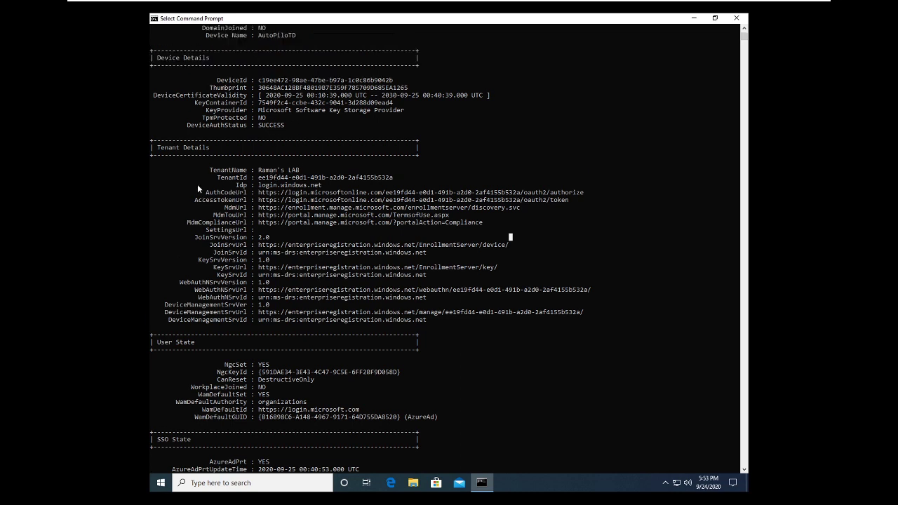
mouse_move(217, 200)
mouse_down()
mouse_move(274, 183)
mouse_move(214, 199)
mouse_up()
drag(269, 200, 428, 203)
click(522, 141)
scroll(522, 141, down, 1)
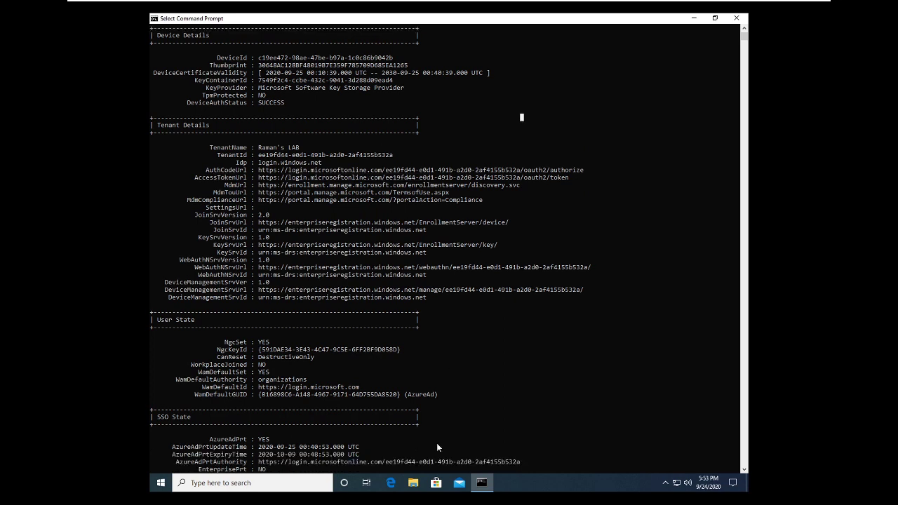
mouse_move(709, 7)
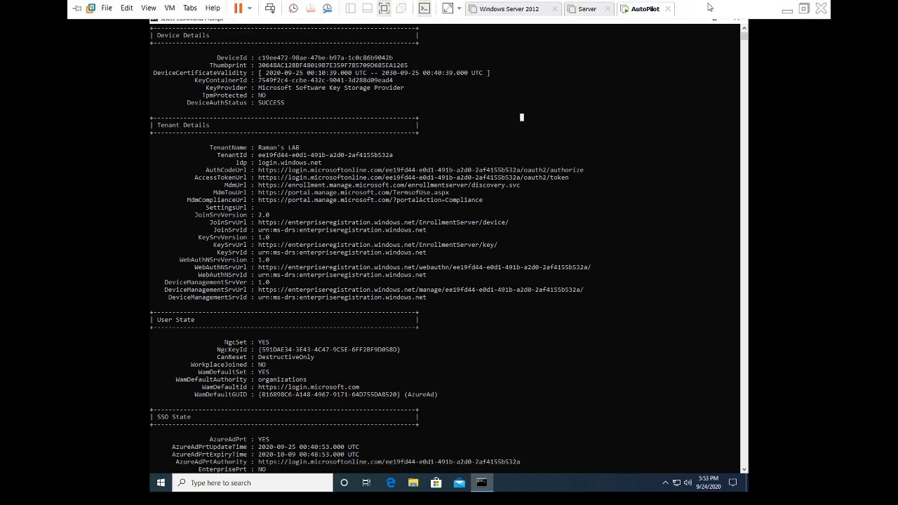
Step: Back in Edge, discard the unsaved Select app type setup and open Devices > All devices
click(785, 9)
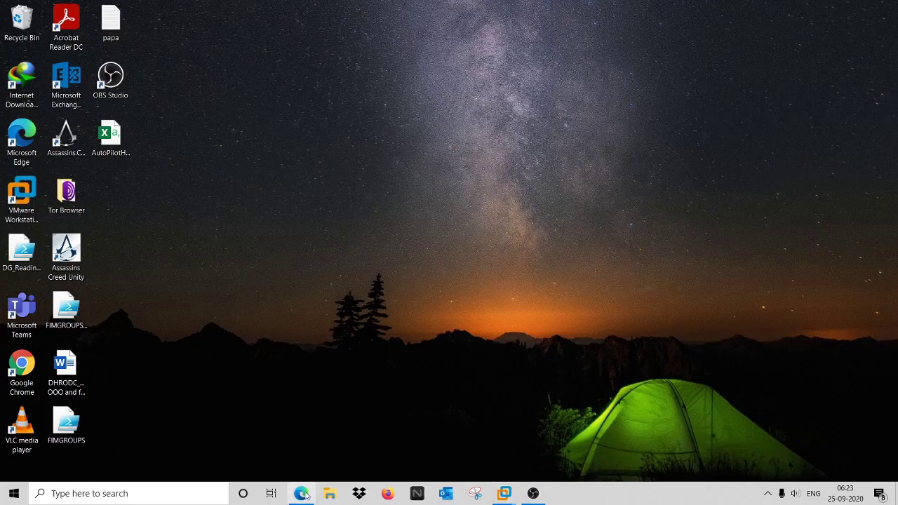
click(302, 493)
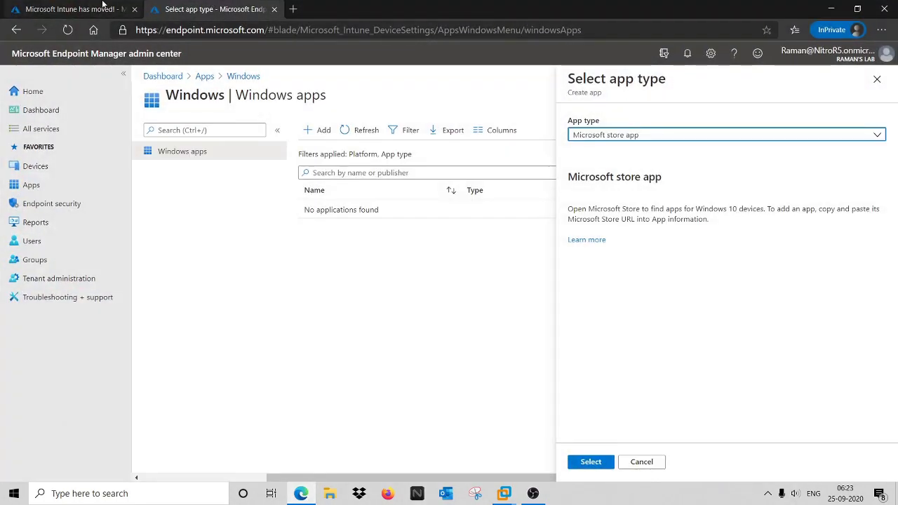
click(274, 9)
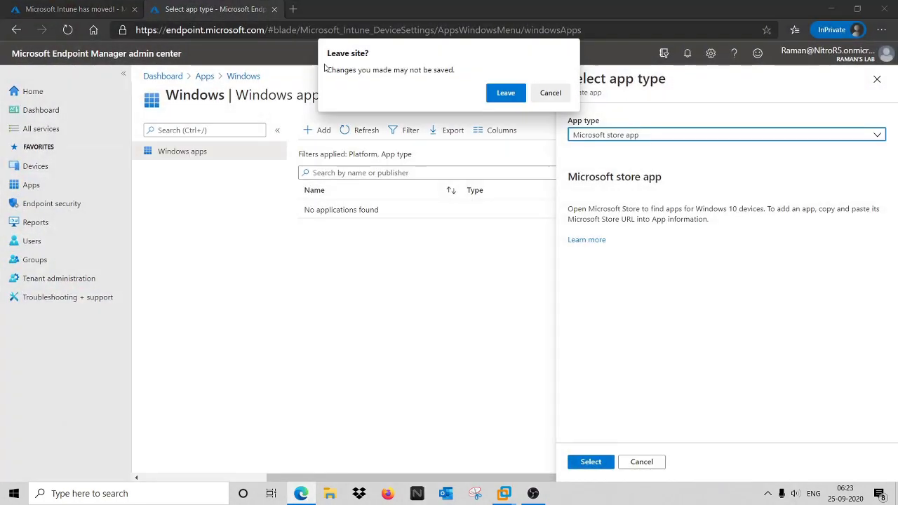
click(549, 92)
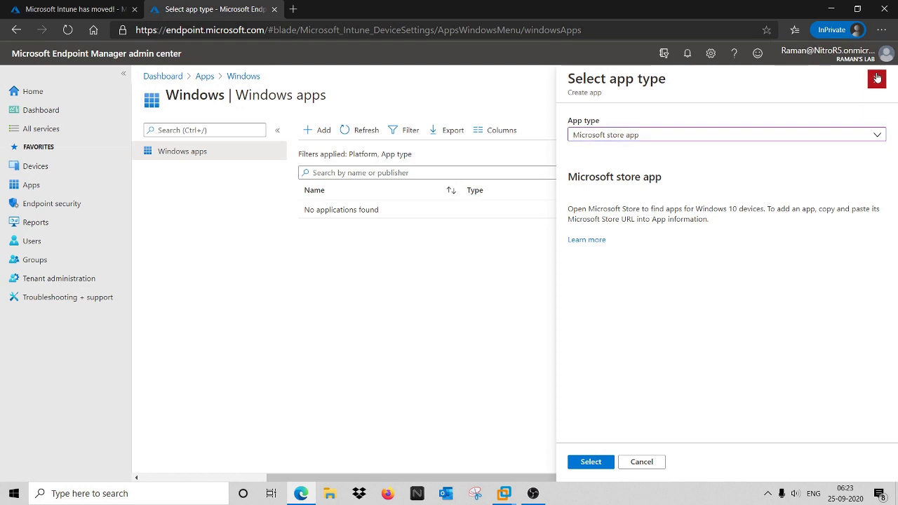
click(878, 78)
click(511, 94)
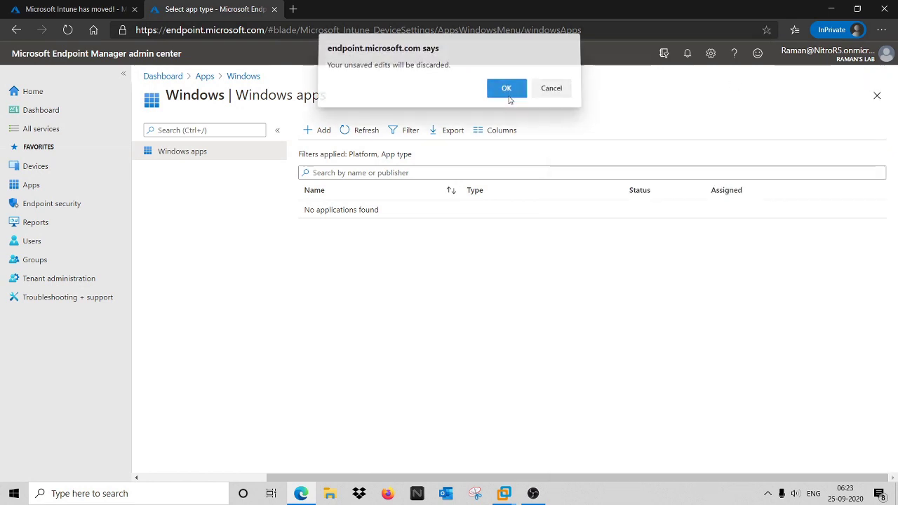
click(35, 166)
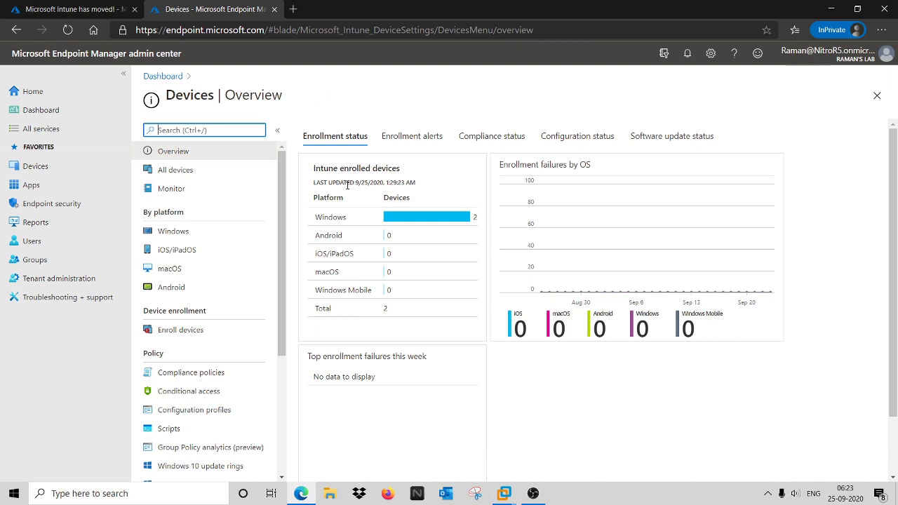
click(184, 177)
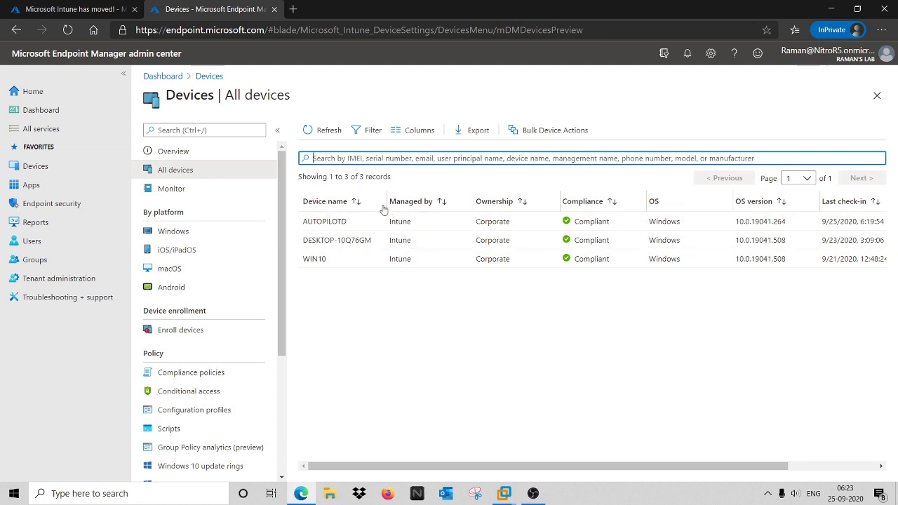
Step: Widen the All devices table, check WIN10's details, then open the AUTOPILOTD device page
click(278, 131)
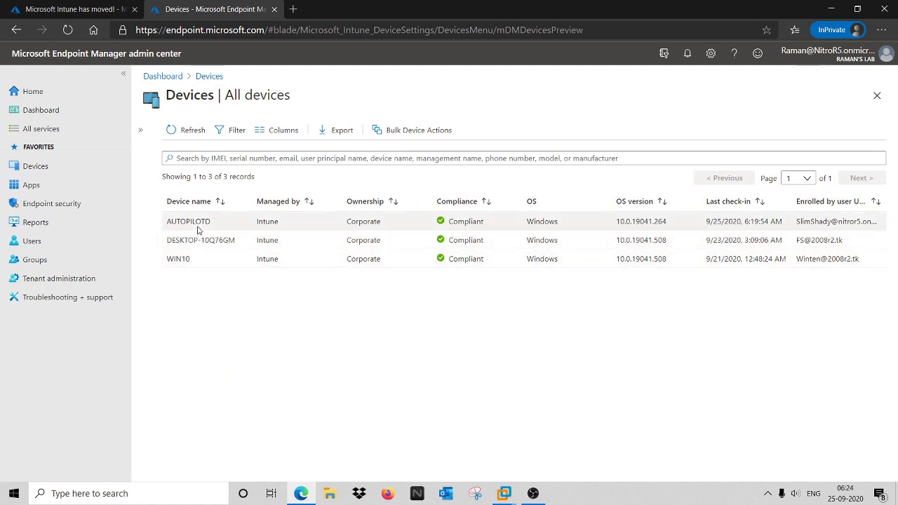
click(187, 259)
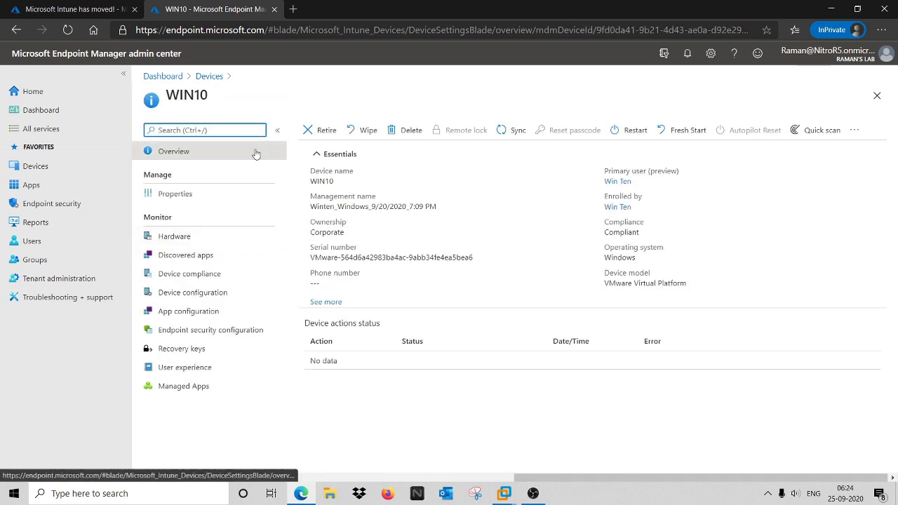
click(15, 29)
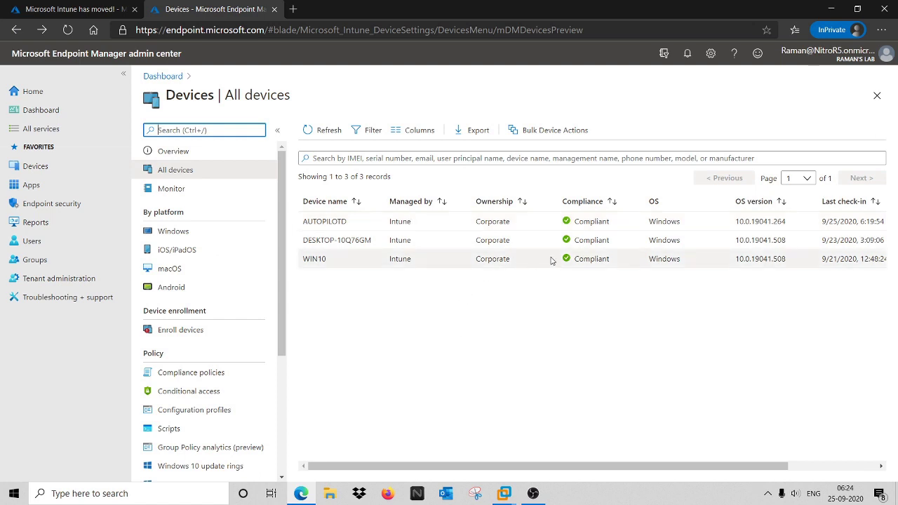
drag(528, 468, 442, 475)
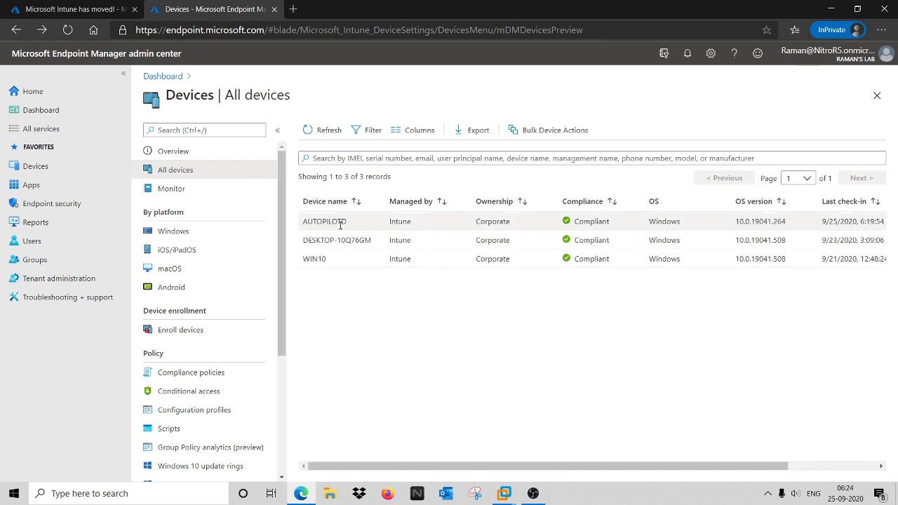
click(302, 222)
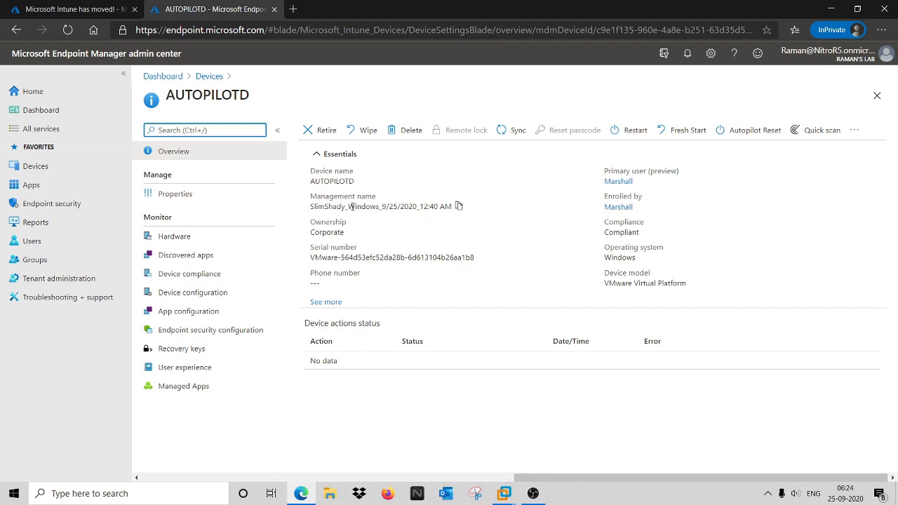
Step: Highlight AUTOPILOTD's serial number in the overview, then switch to the 'Microsoft Intune has moved!' tab
drag(311, 258, 459, 258)
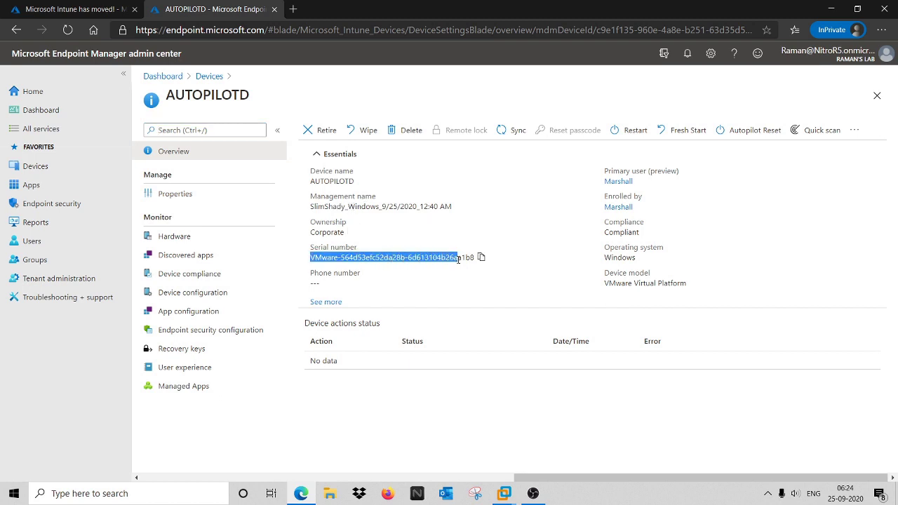
click(440, 284)
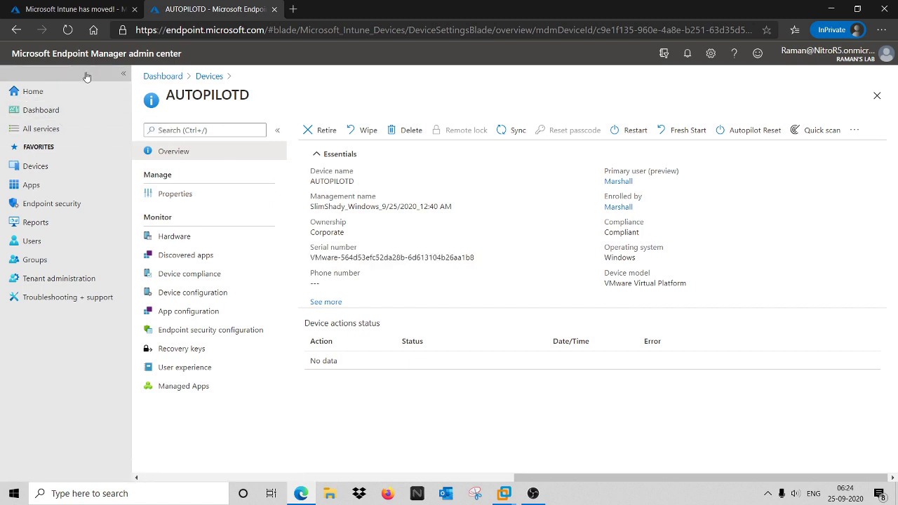
click(78, 7)
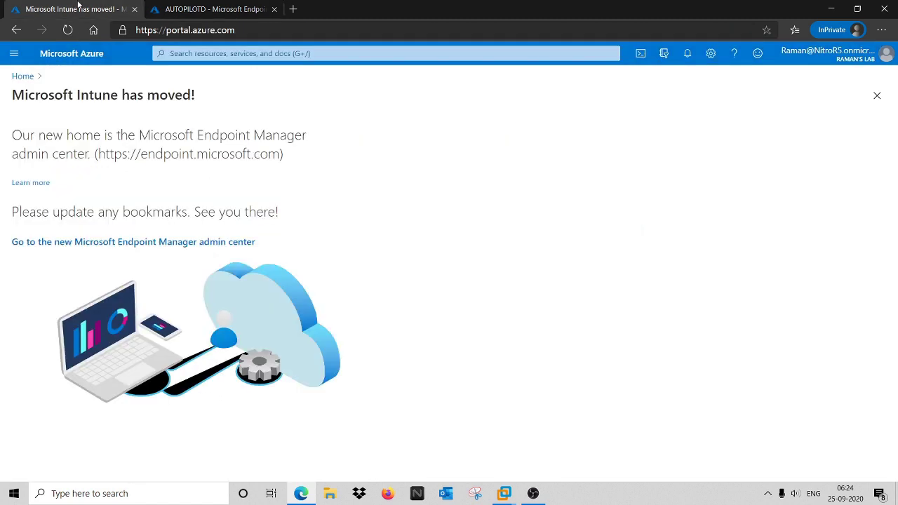
Step: Go to portal.office.com in the current tab and view the Office 365 home page
click(201, 29)
text(o)
key(BackSpace)
key(BackSpace)
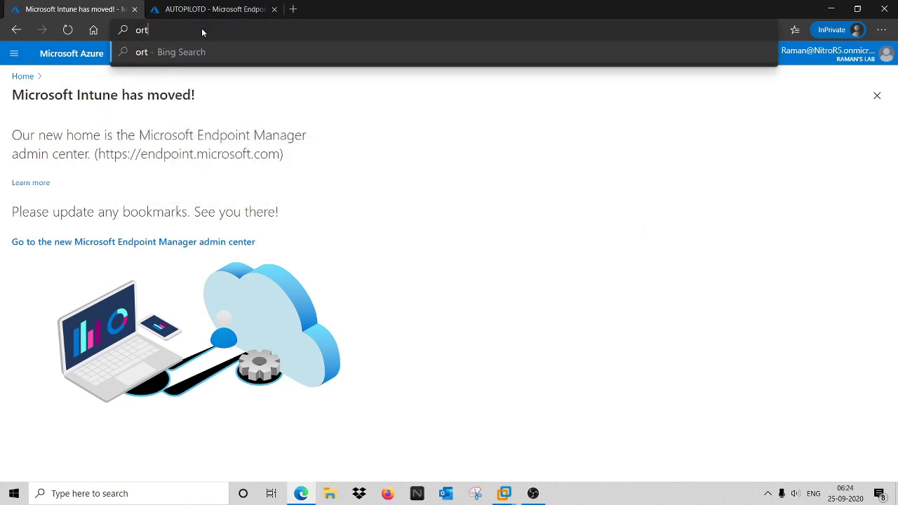
text(porta)
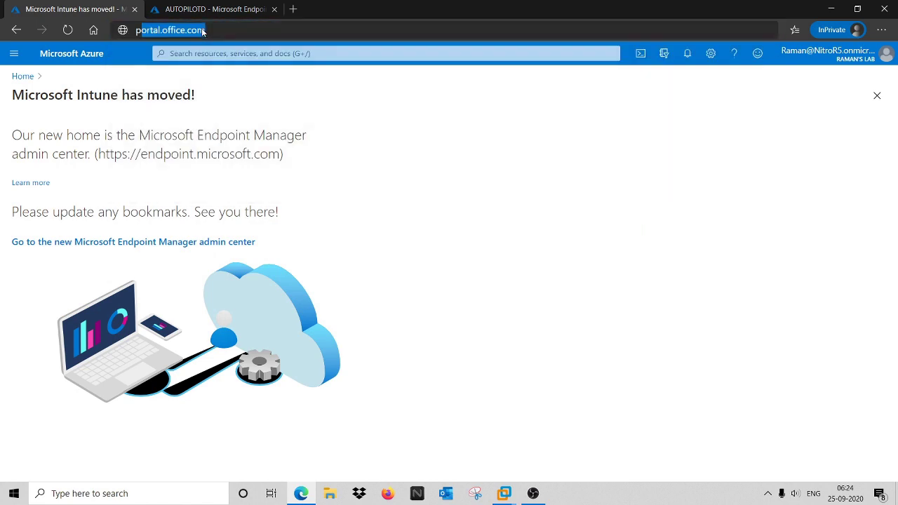
text(l)
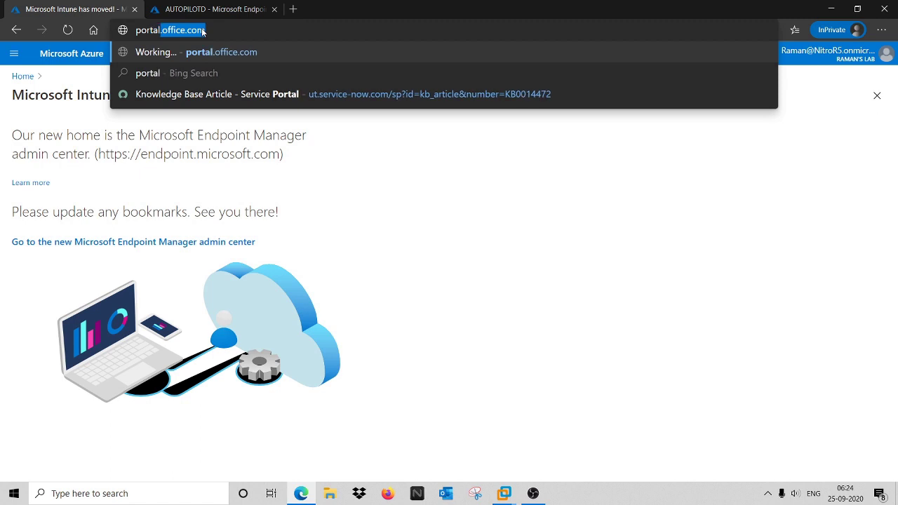
text(.office)
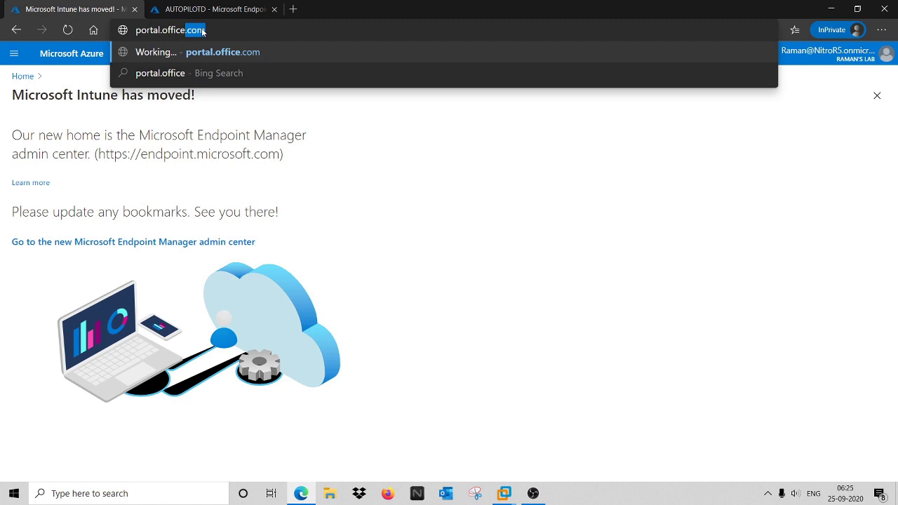
text(.com)
key(Return)
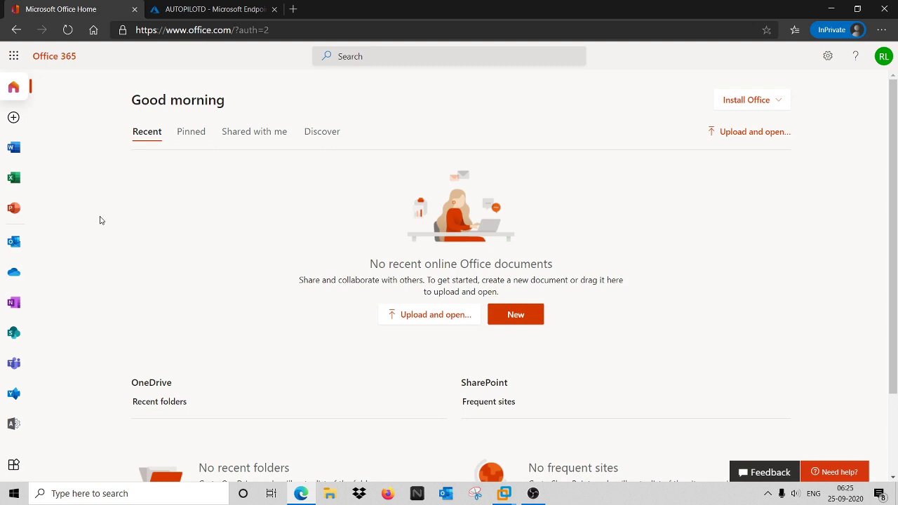
scroll(100, 220, down, 1)
scroll(84, 275, up, 1)
Step: Open portal.azure.com in a new InPrivate tab
click(293, 8)
text(porta)
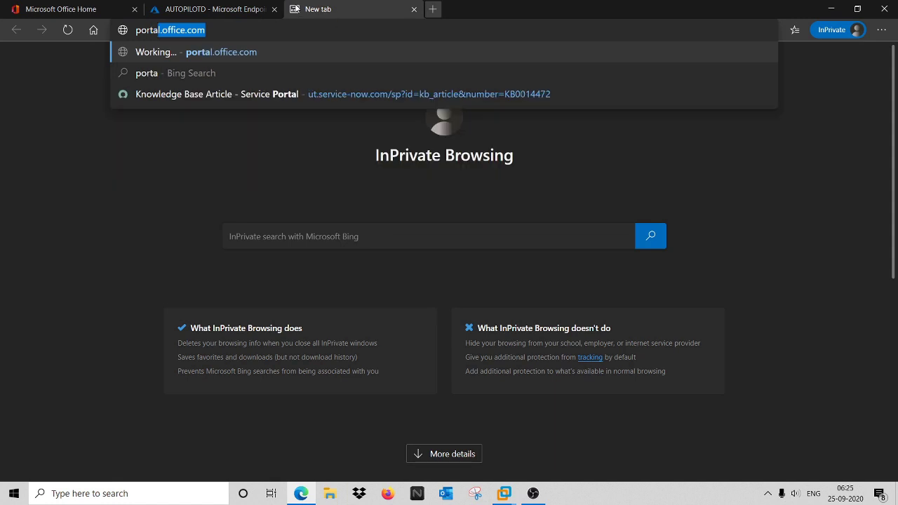
text(l.azure.com)
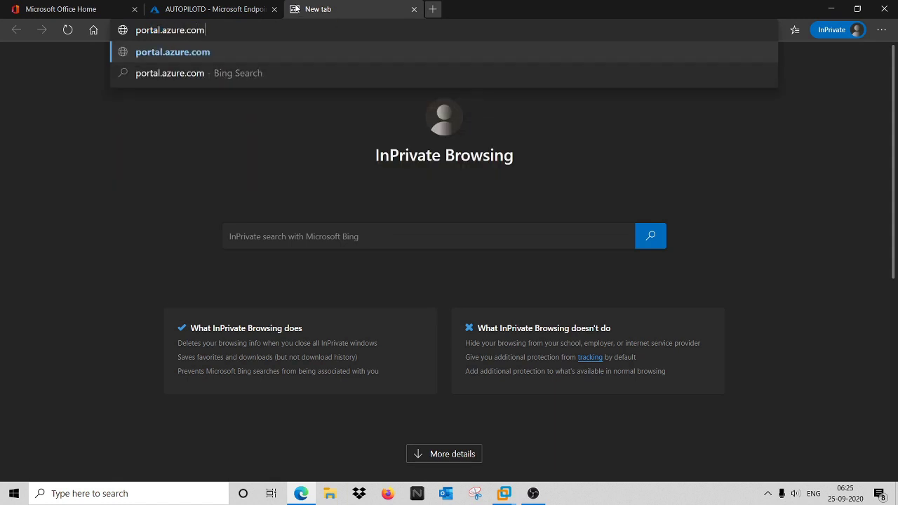
key(Return)
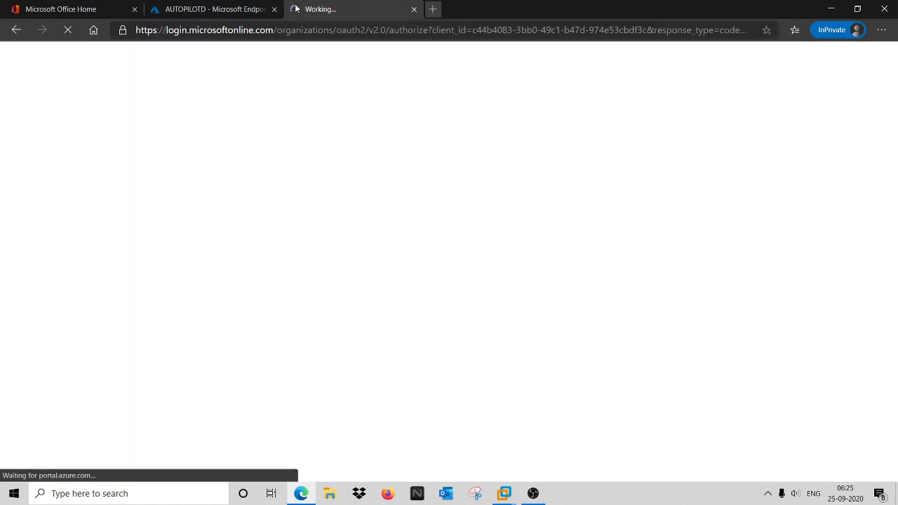
scroll(230, 210, down, 2)
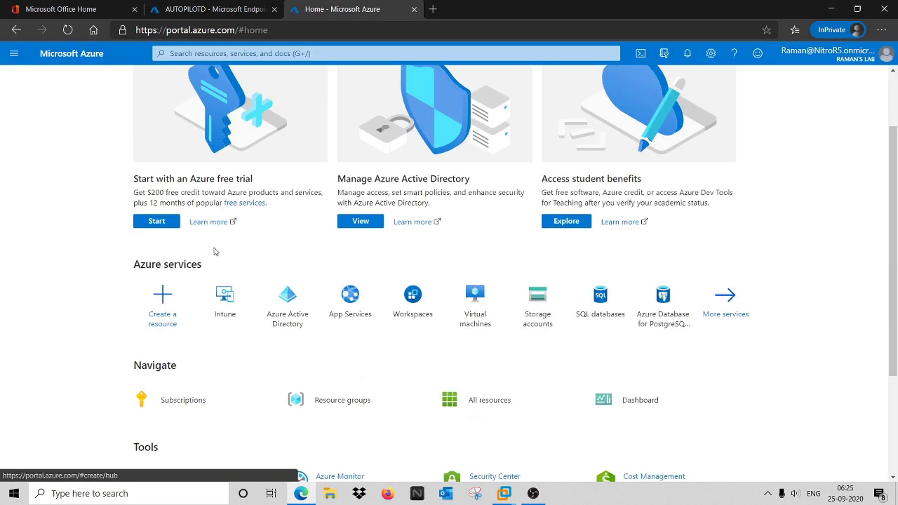
Step: Open the Azure Active Directory All devices list for the tenant
click(284, 317)
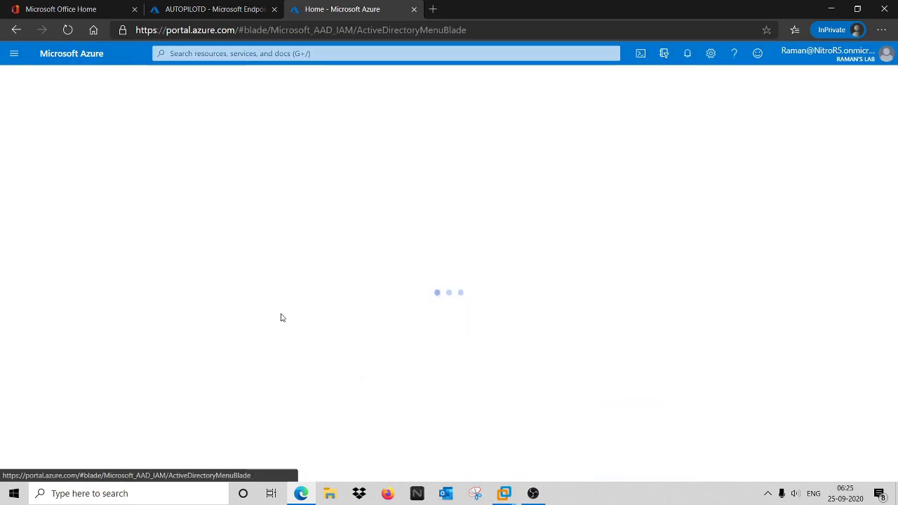
scroll(44, 295, down, 2)
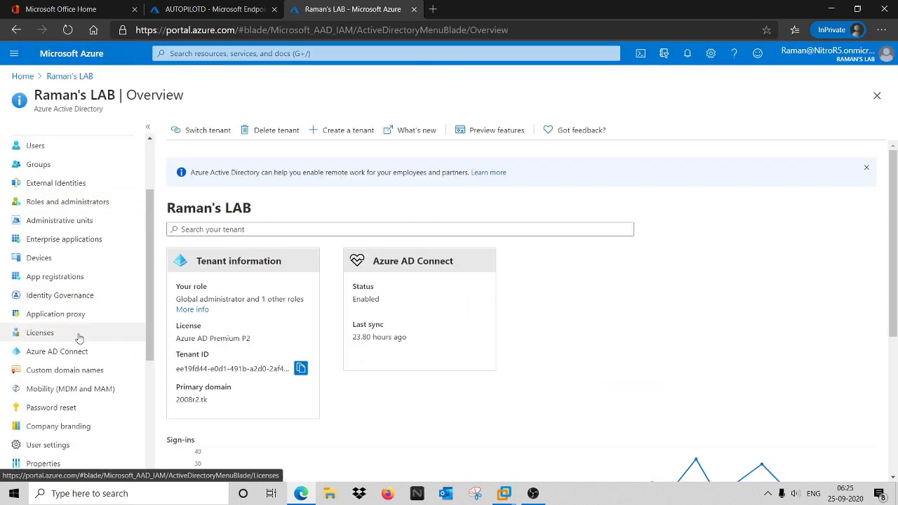
scroll(70, 257, up, 1)
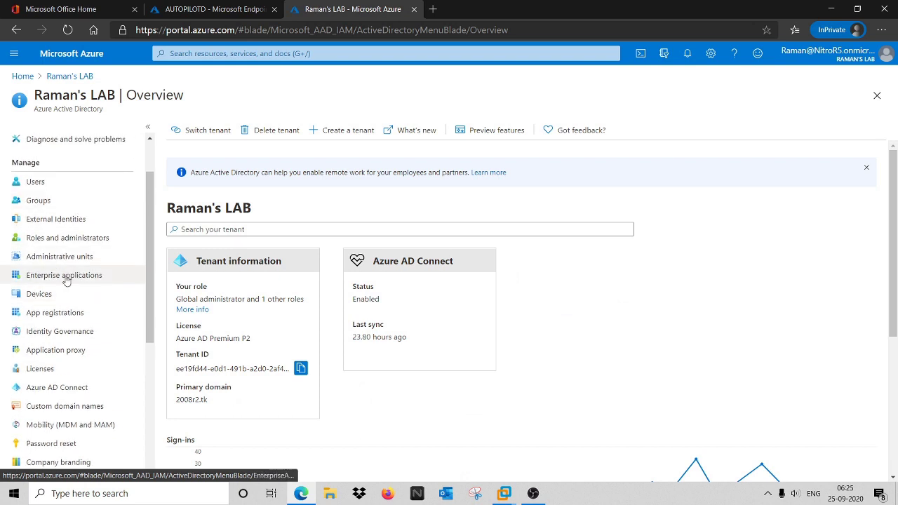
click(41, 297)
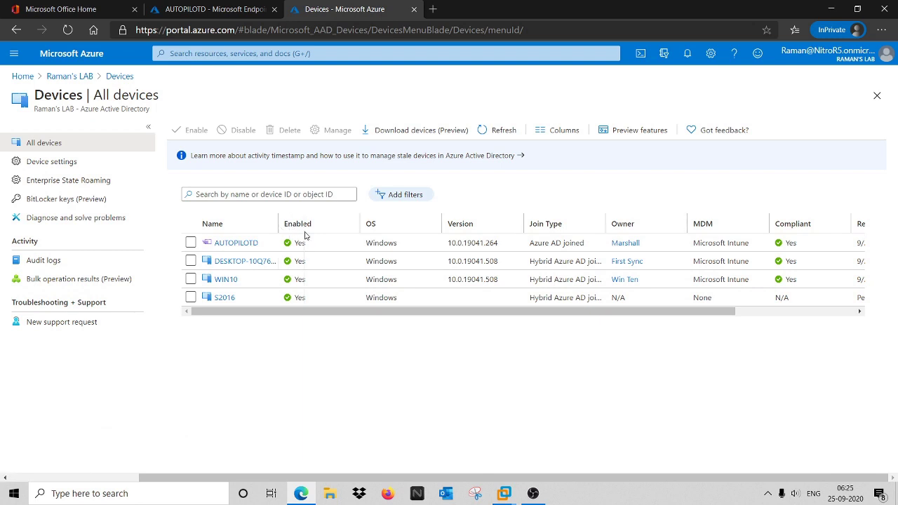
Step: Widen the Name and Join Type columns to confirm AUTOPILOTD is Azure AD joined and Intune-managed
drag(279, 224, 305, 231)
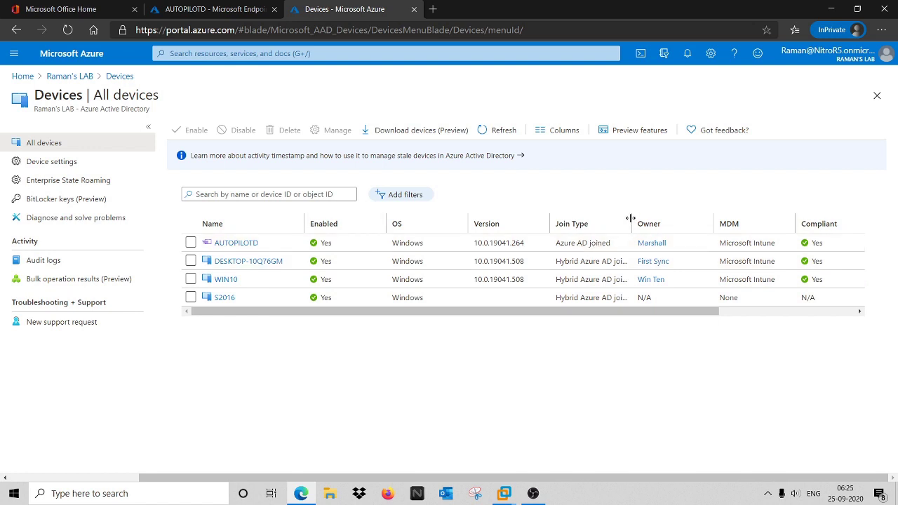
drag(631, 218, 689, 219)
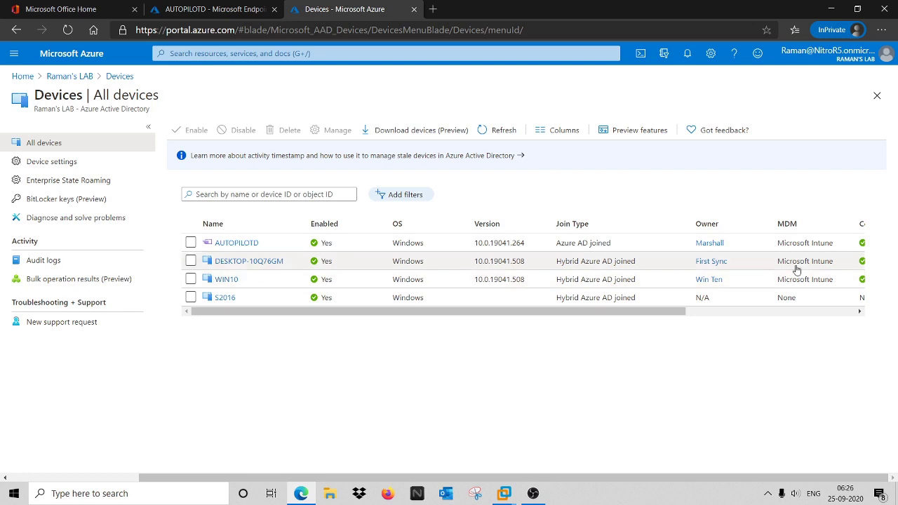
drag(622, 313, 529, 321)
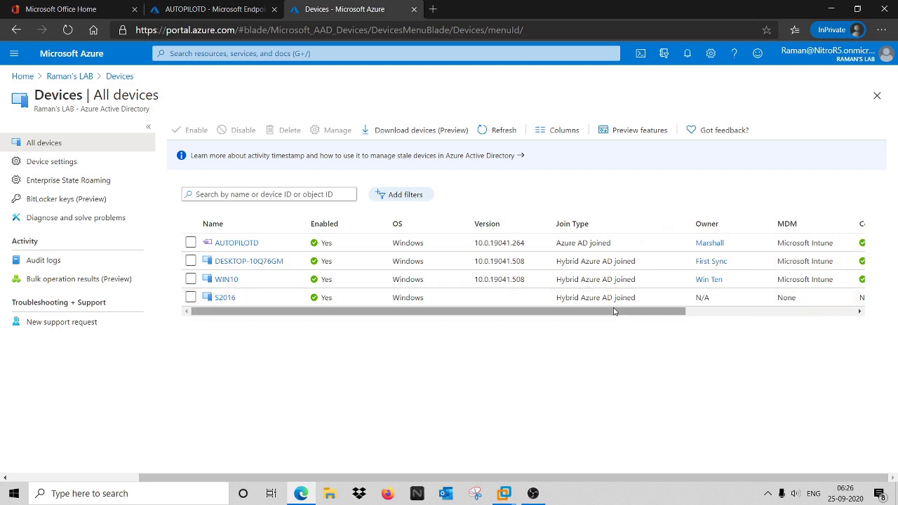
drag(620, 314, 669, 312)
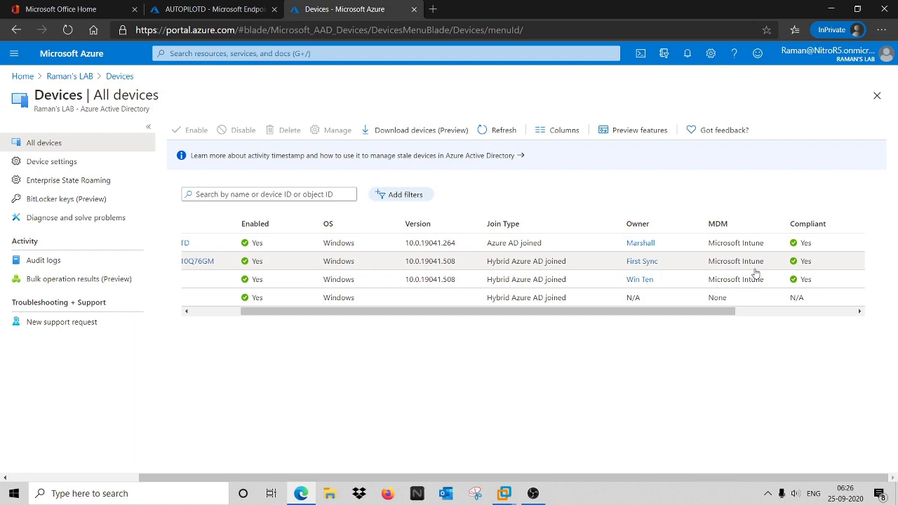
click(226, 8)
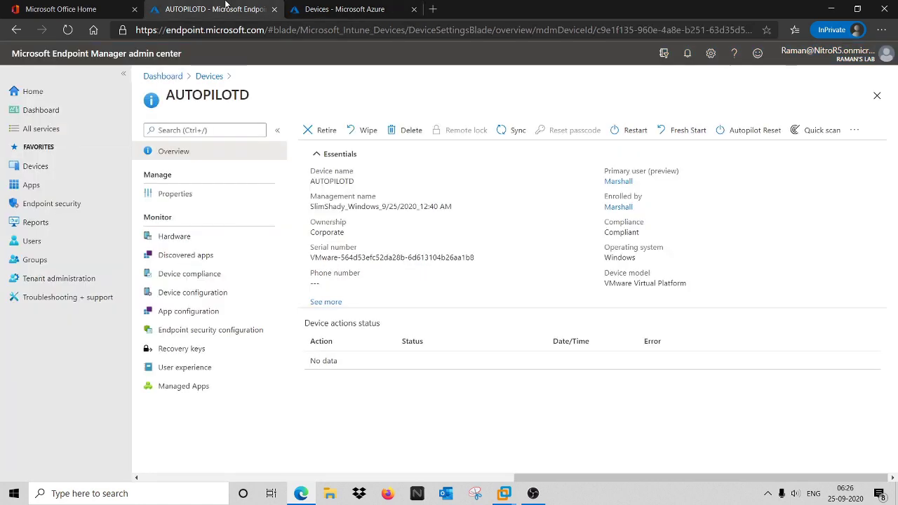
Step: Review the Windows automatic enrollment settings from Devices > Windows > Windows enrollment
click(33, 94)
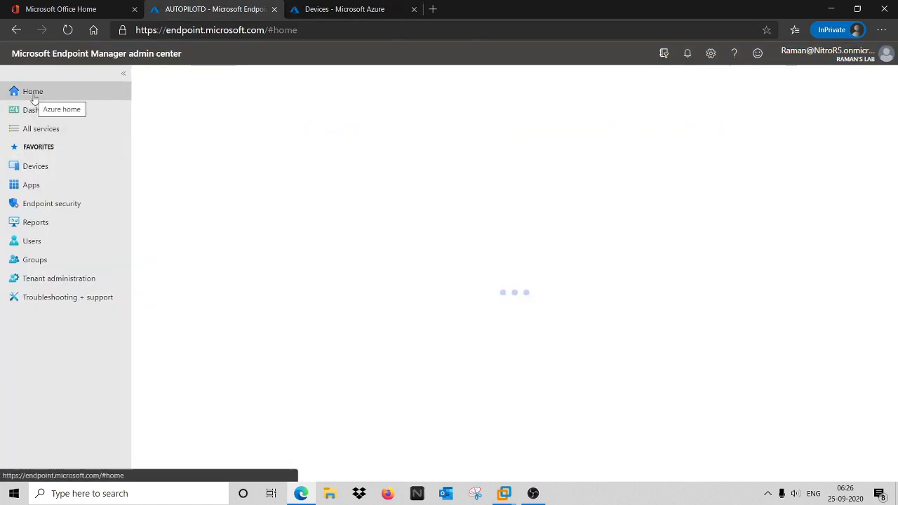
click(21, 168)
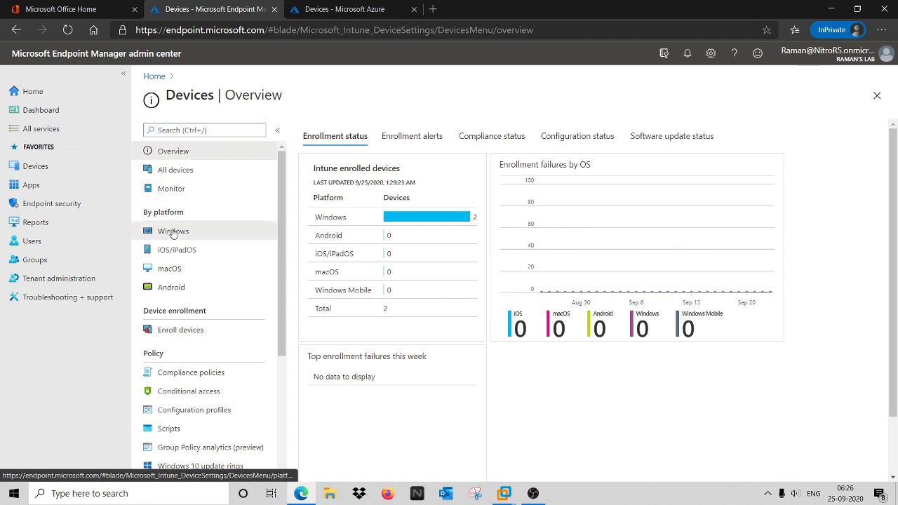
click(175, 232)
click(200, 172)
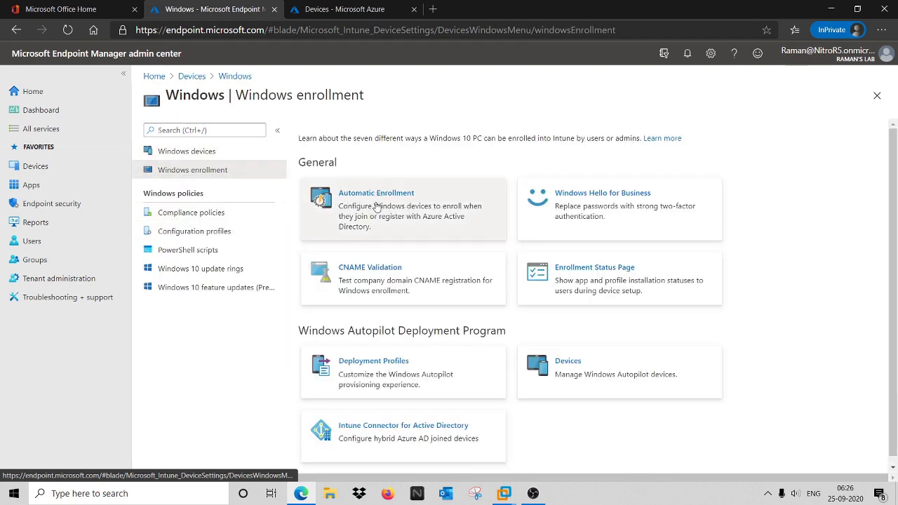
click(376, 205)
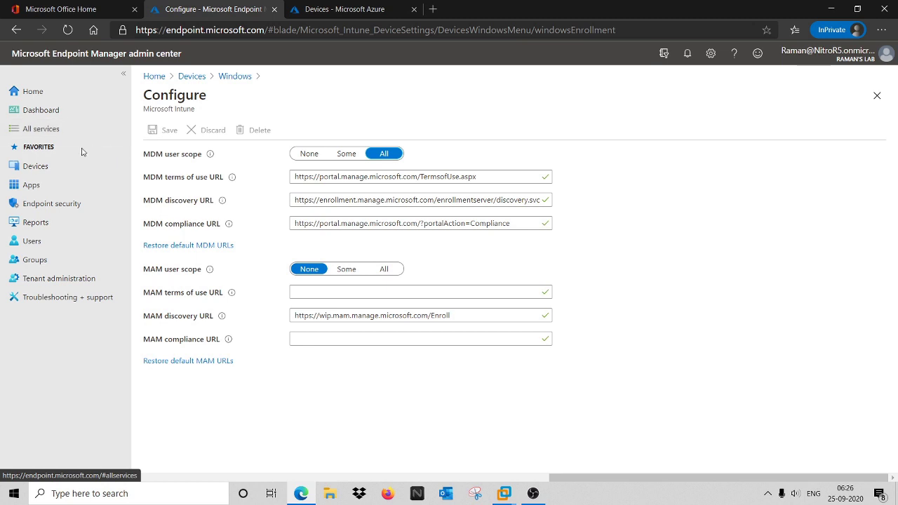
Step: Check the Windows devices list, then show the Windows Autopilot devices list
click(56, 169)
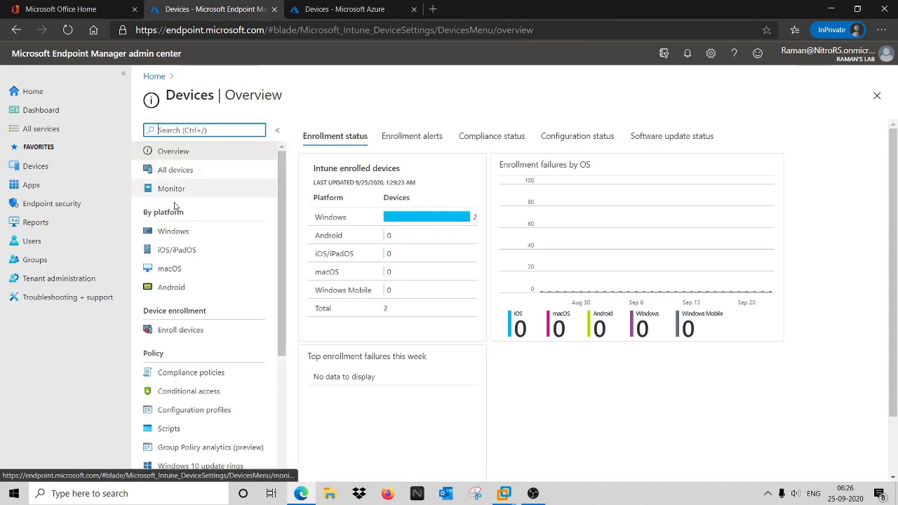
click(181, 234)
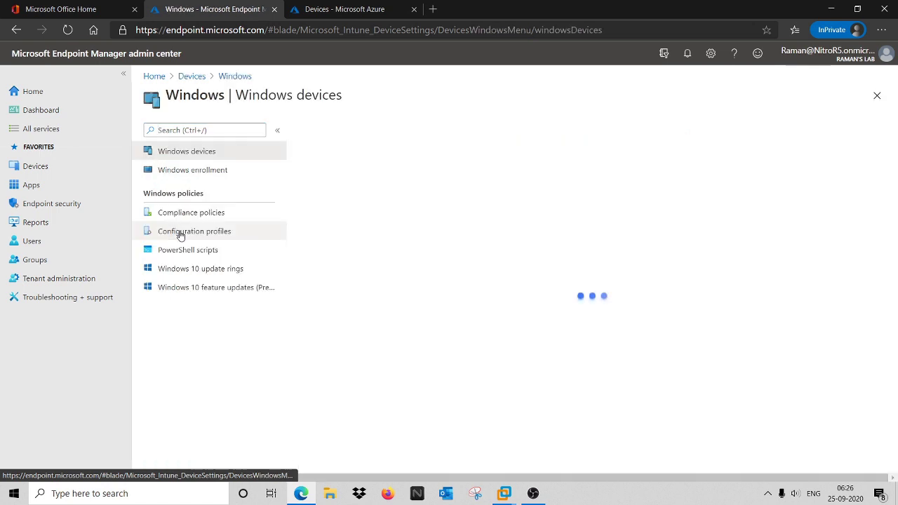
click(185, 174)
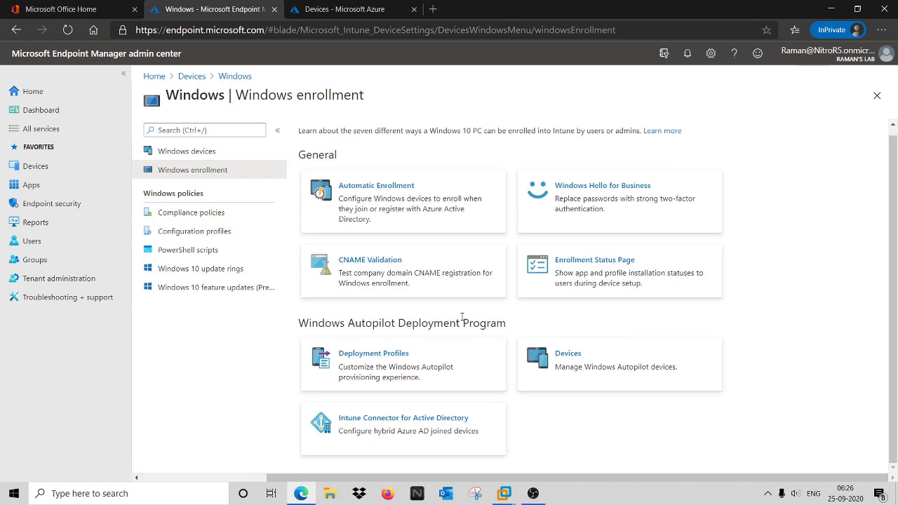
click(596, 360)
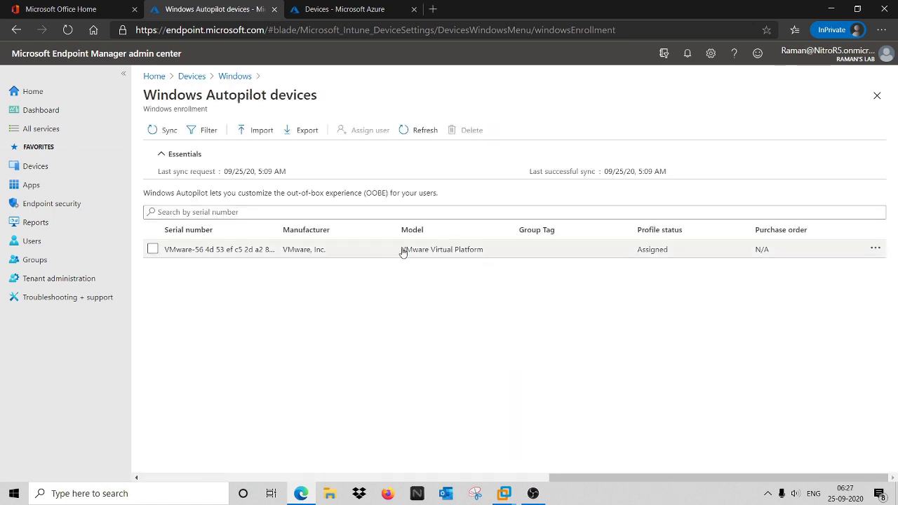
Step: Select the VMware Virtual Platform Autopilot device, assign it a user, and reopen the AUTOPILOTD overview
click(153, 249)
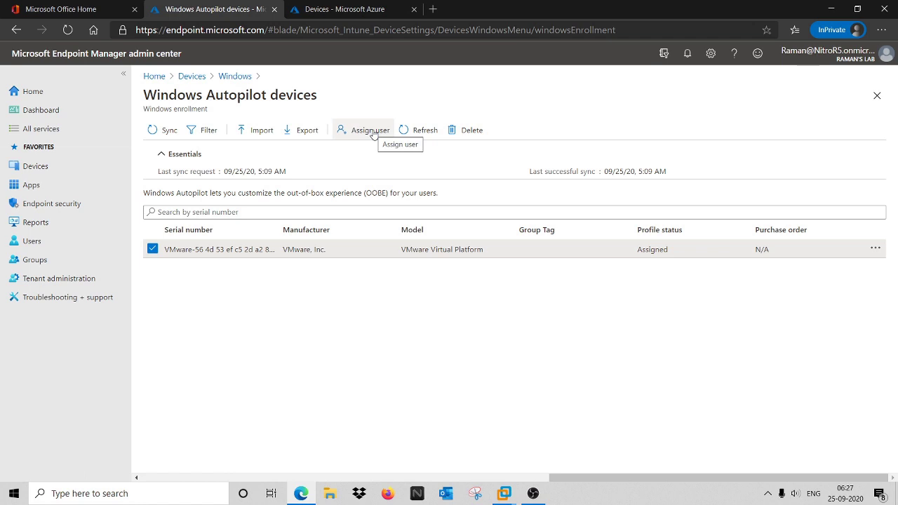
click(362, 132)
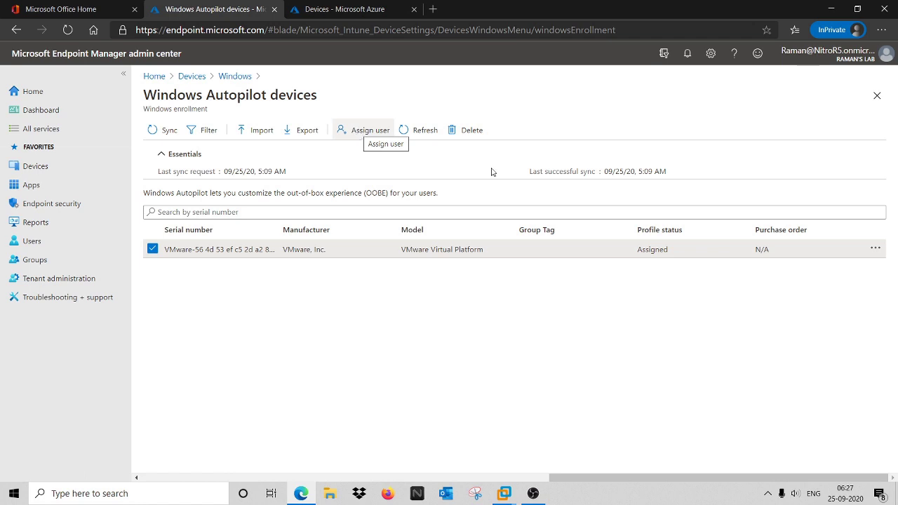
click(768, 495)
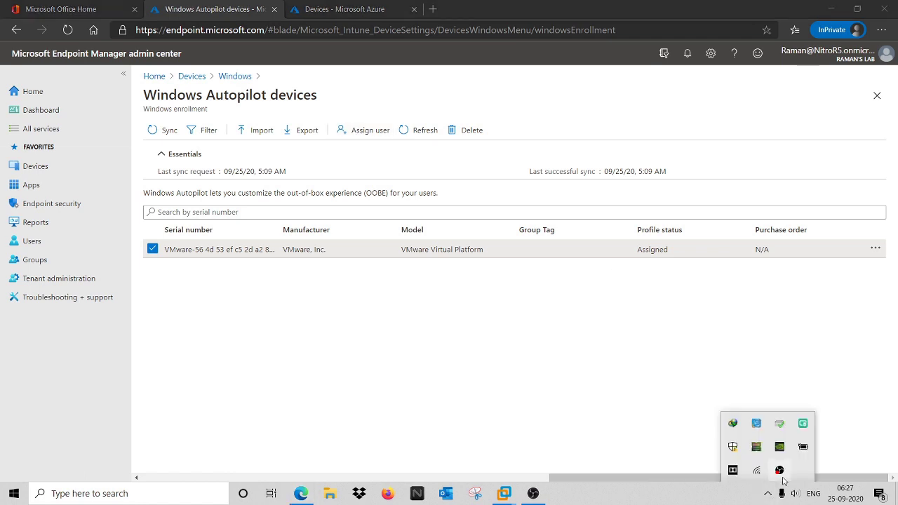
right_click(780, 471)
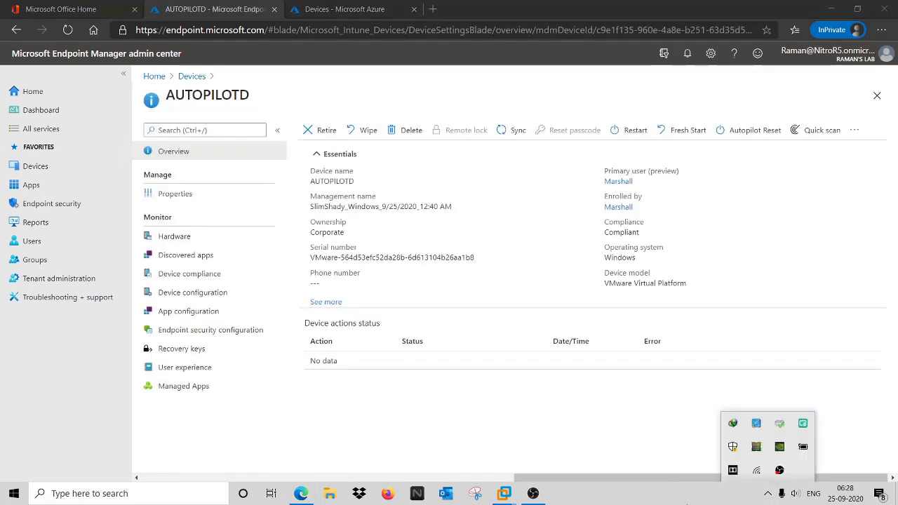